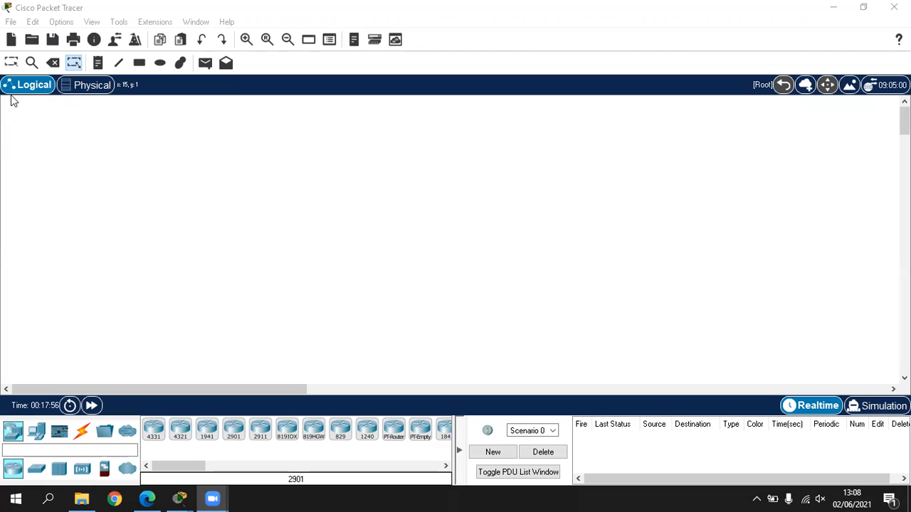
View the physical workspace and return to the logical workspace
{"action": "left_click", "coordinate": [84, 88]}
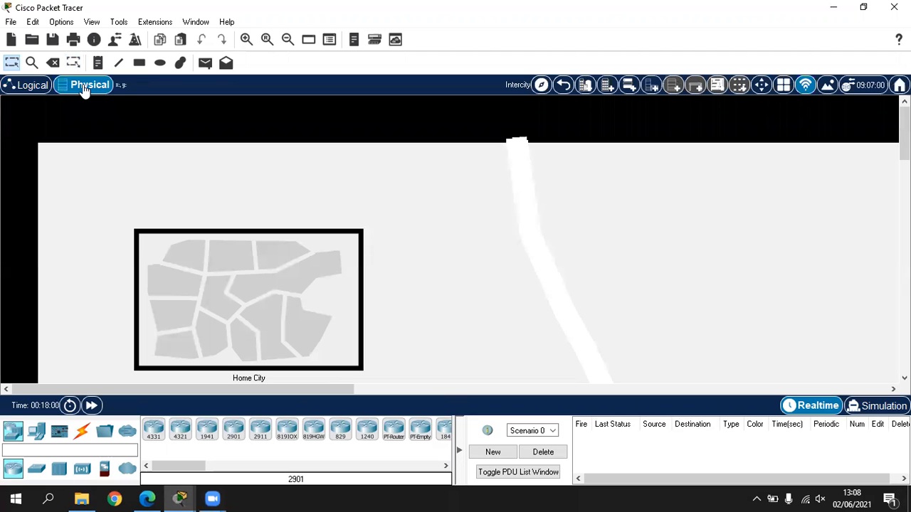
{"action": "left_click", "coordinate": [25, 90]}
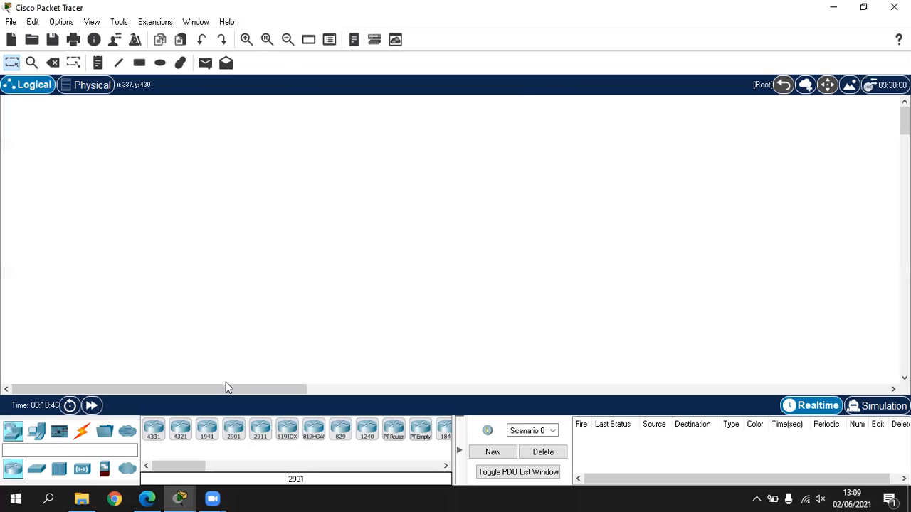
Place a 4331 router in the upper part of the logical workspace
{"action": "left_click", "coordinate": [153, 429]}
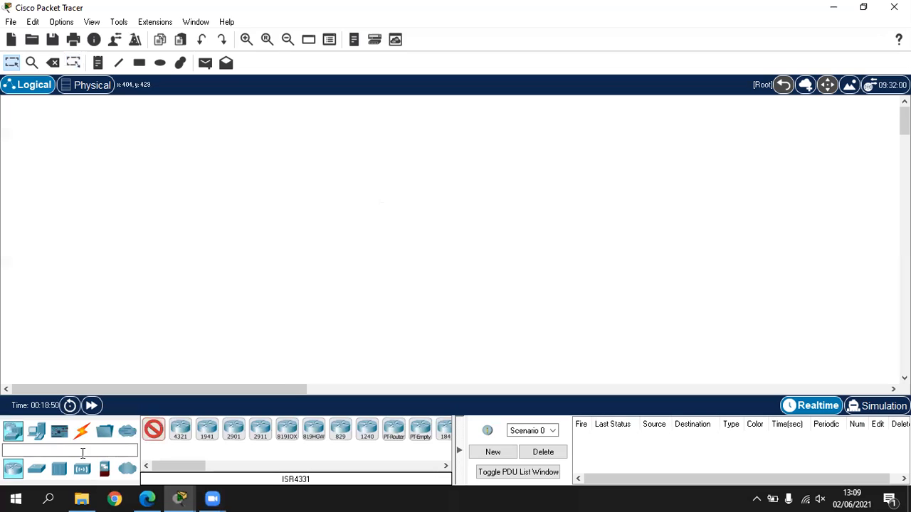
{"action": "left_click", "coordinate": [179, 435]}
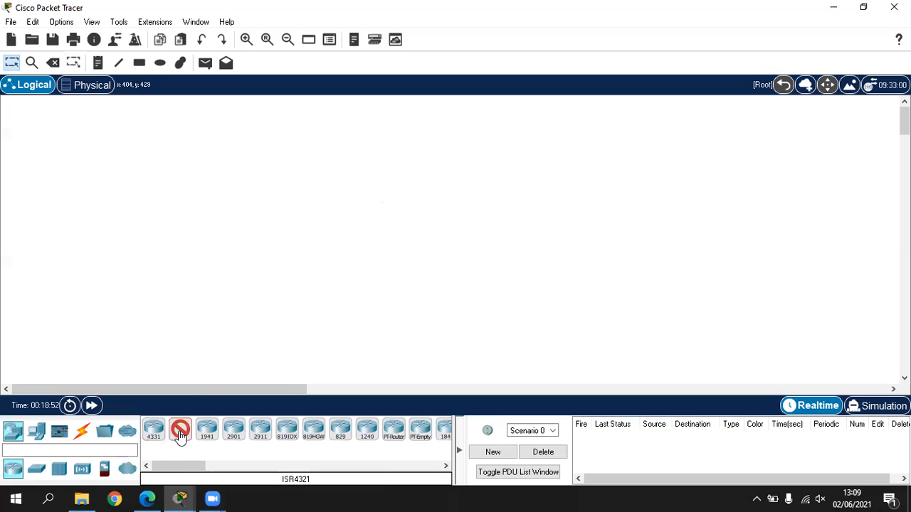
{"action": "left_click", "coordinate": [156, 433]}
{"action": "left_click", "coordinate": [199, 211]}
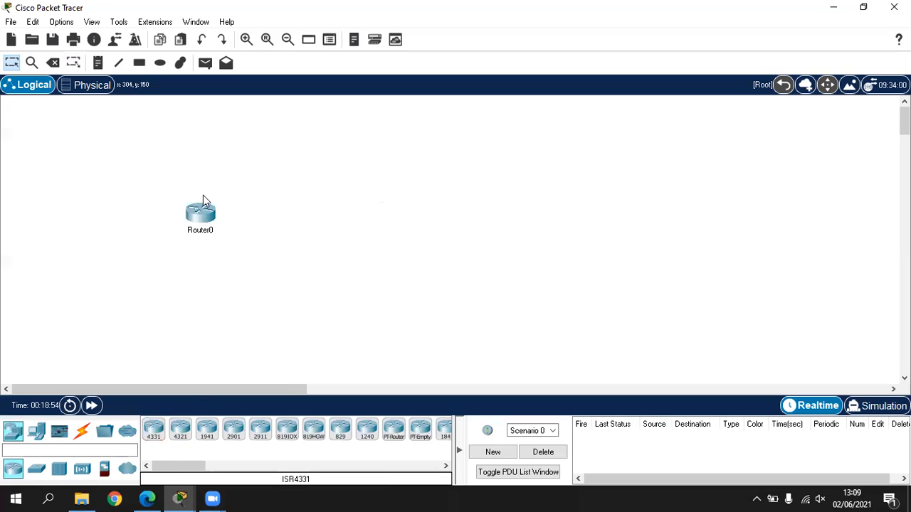
{"action": "scroll", "coordinate": [904, 122], "scroll_direction": "down", "scroll_amount": 3}
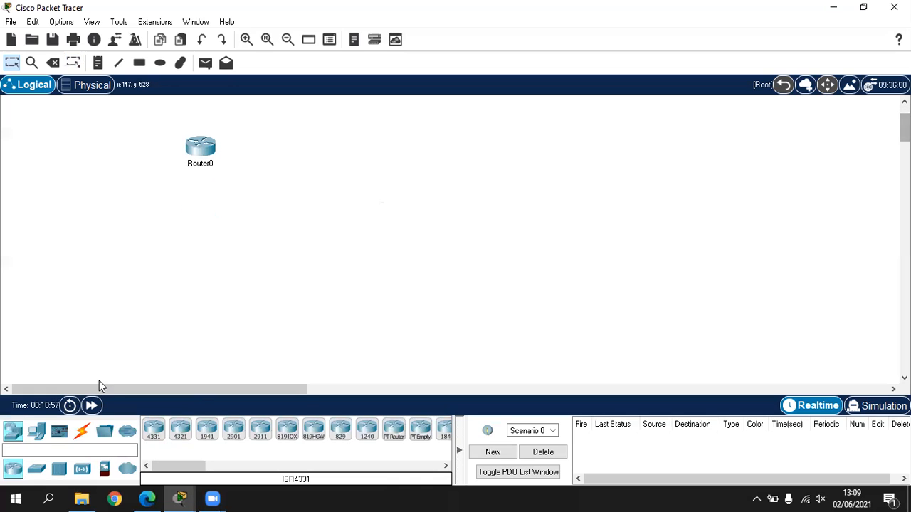
Place two 2960 switches side by side below the router and move the router above the first switch
{"action": "left_click", "coordinate": [36, 468]}
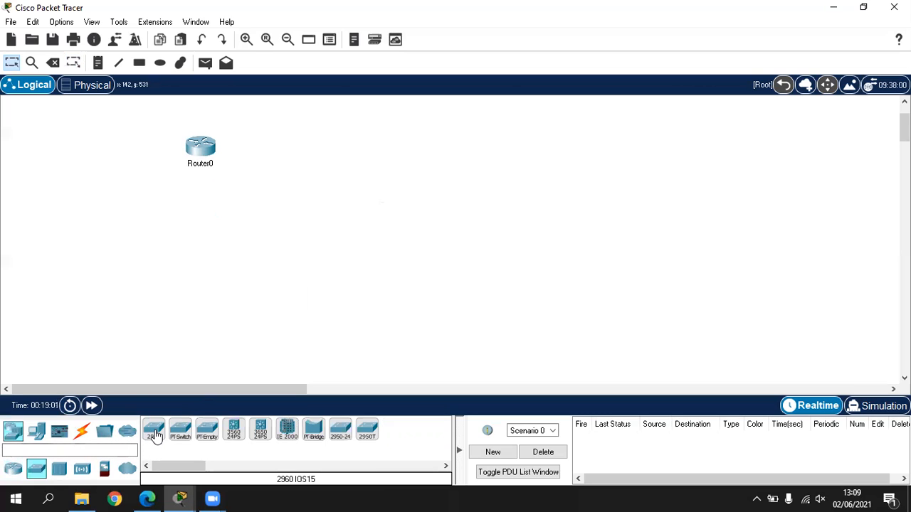
{"action": "left_click", "coordinate": [155, 434]}
{"action": "left_click", "coordinate": [161, 246]}
{"action": "left_click", "coordinate": [154, 430]}
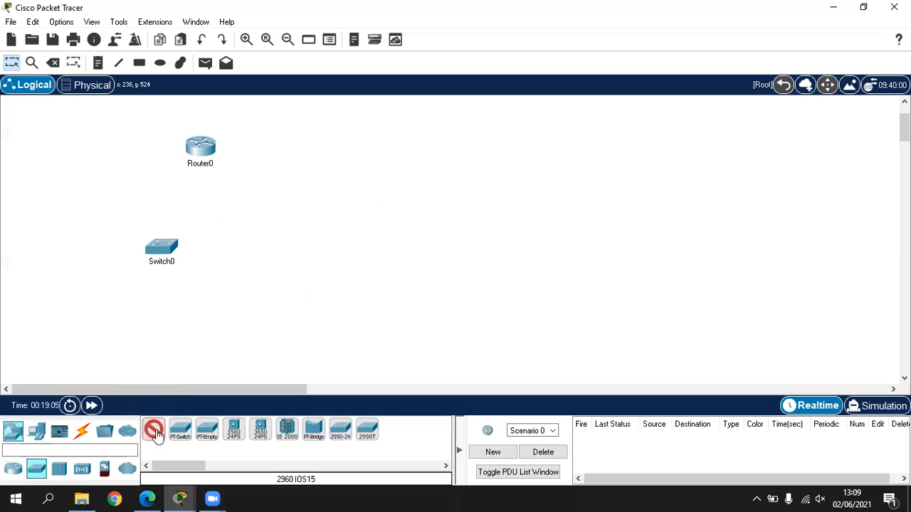
{"action": "left_click", "coordinate": [267, 246]}
{"action": "left_click_drag", "start_coordinate": [208, 144], "coordinate": [154, 160]}
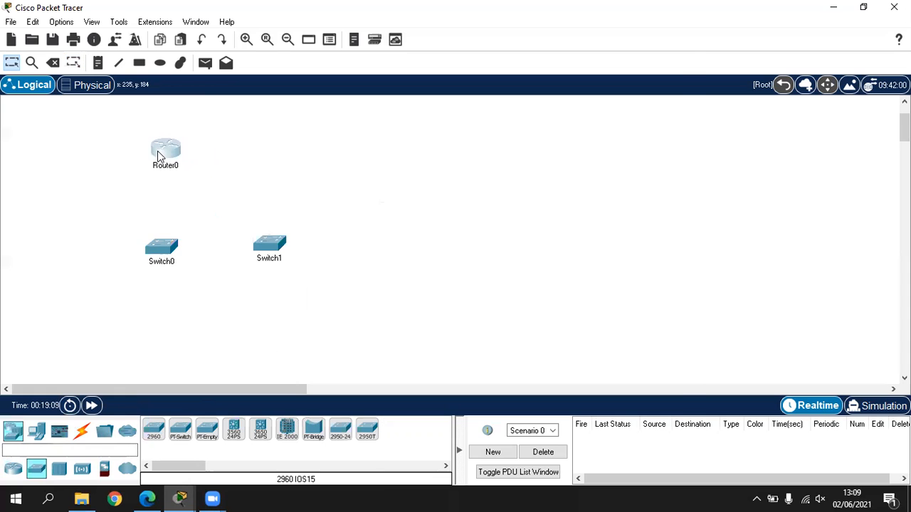
{"action": "left_click", "coordinate": [158, 156]}
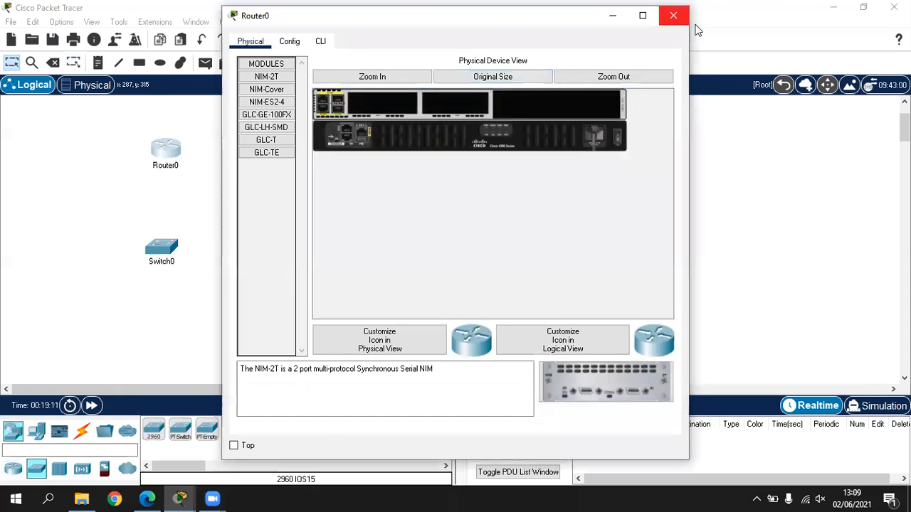
{"action": "left_click", "coordinate": [676, 16]}
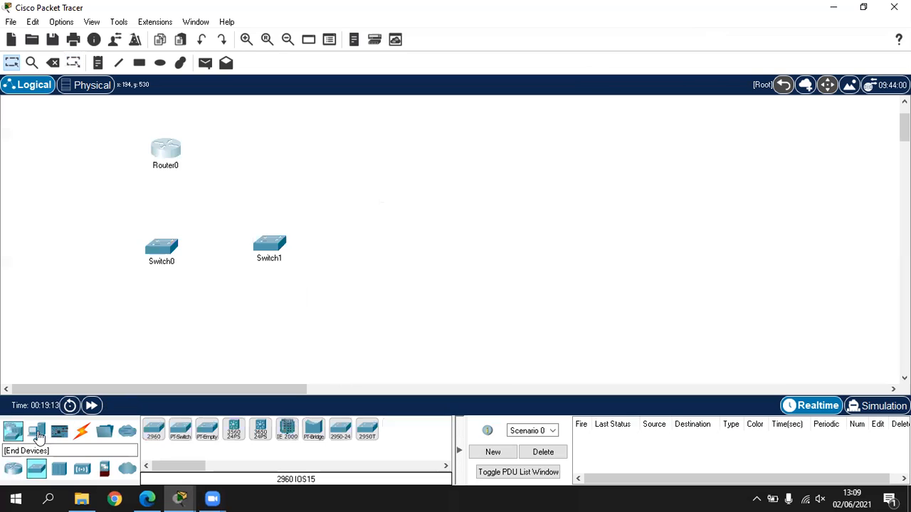
Place one PC below each switch and nudge the first PC and first switch into line under the router
{"action": "left_click", "coordinate": [38, 436]}
{"action": "left_click", "coordinate": [153, 429]}
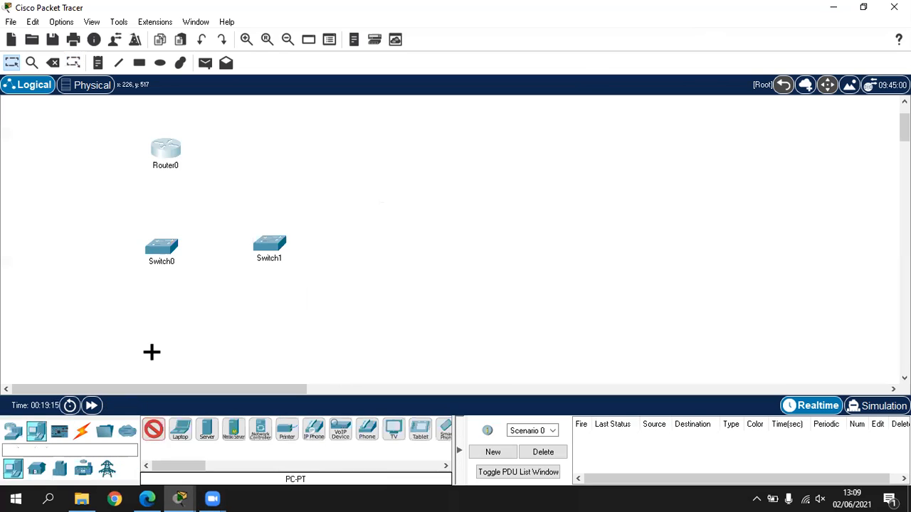
{"action": "left_click", "coordinate": [162, 333]}
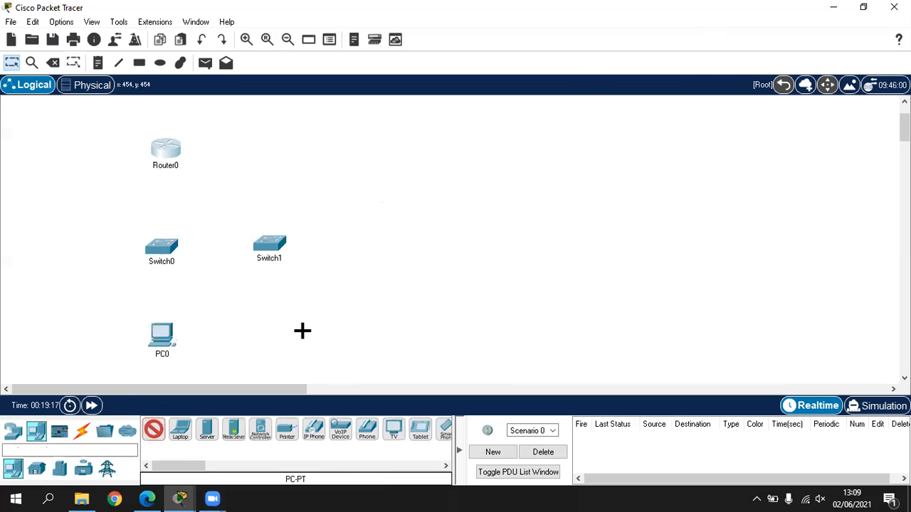
{"action": "left_click", "coordinate": [267, 320]}
{"action": "left_click_drag", "start_coordinate": [161, 342], "coordinate": [158, 338]}
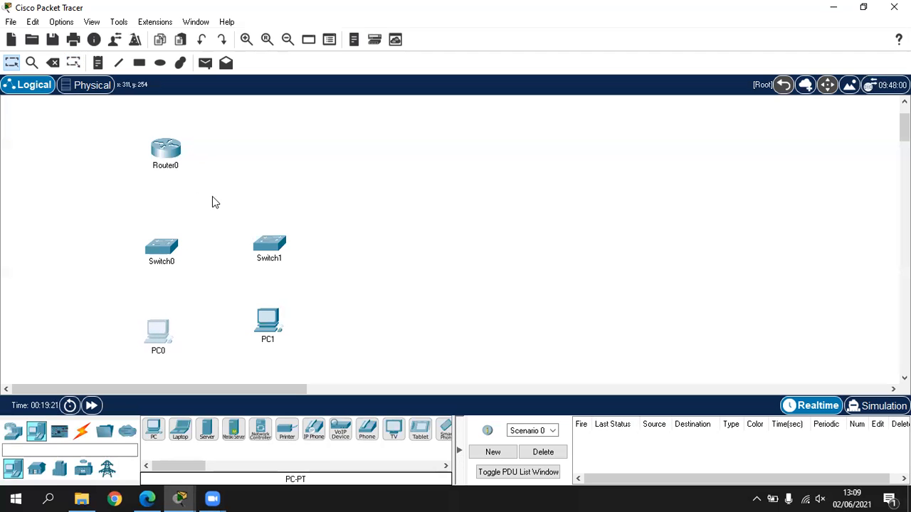
{"action": "left_click", "coordinate": [279, 152]}
{"action": "left_click", "coordinate": [160, 250]}
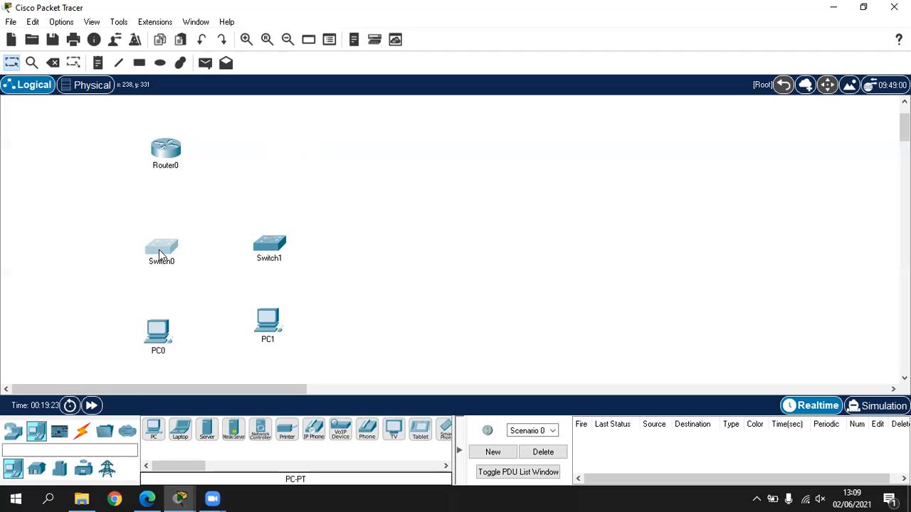
{"action": "left_click_drag", "start_coordinate": [159, 242], "coordinate": [160, 245]}
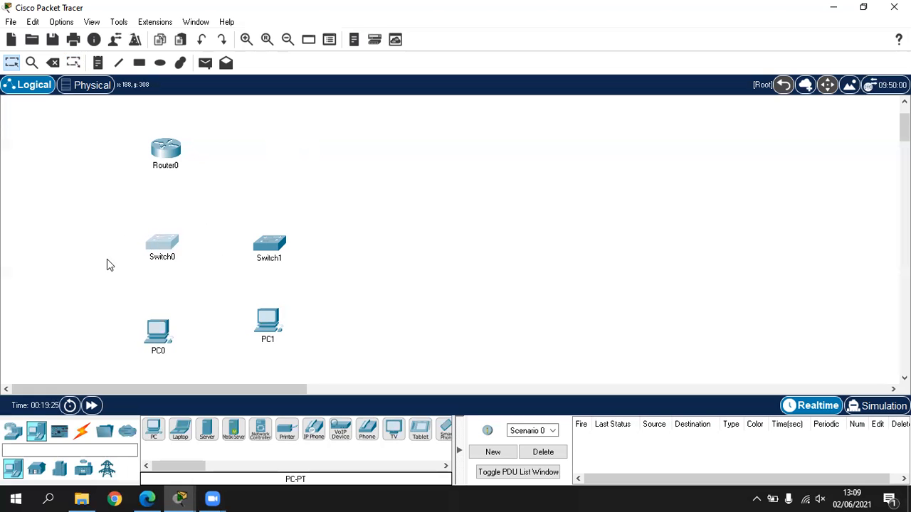
Set both the router's display name and hostname to R1
{"action": "double_click", "coordinate": [174, 174]}
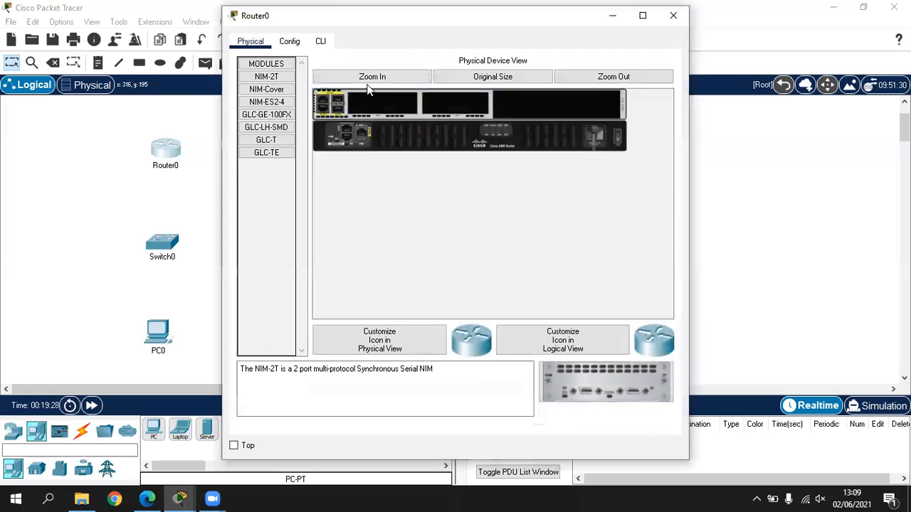
{"action": "left_click", "coordinate": [289, 41]}
{"action": "left_click_drag", "start_coordinate": [470, 103], "coordinate": [395, 104]}
{"action": "type", "text": "R"}
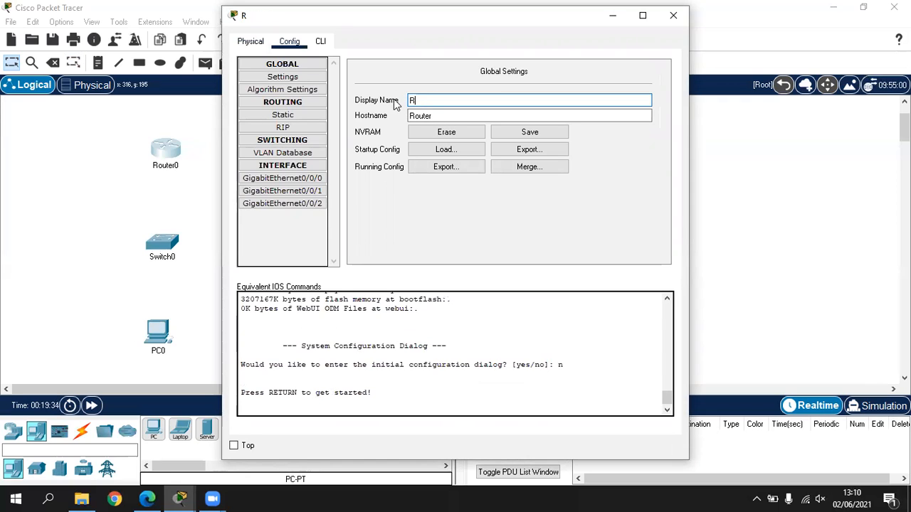
{"action": "left_click", "coordinate": [453, 118]}
{"action": "key", "text": "BackSpace"}
{"action": "key", "text": "BackSpace"}
{"action": "key", "text": "BackSpace"}
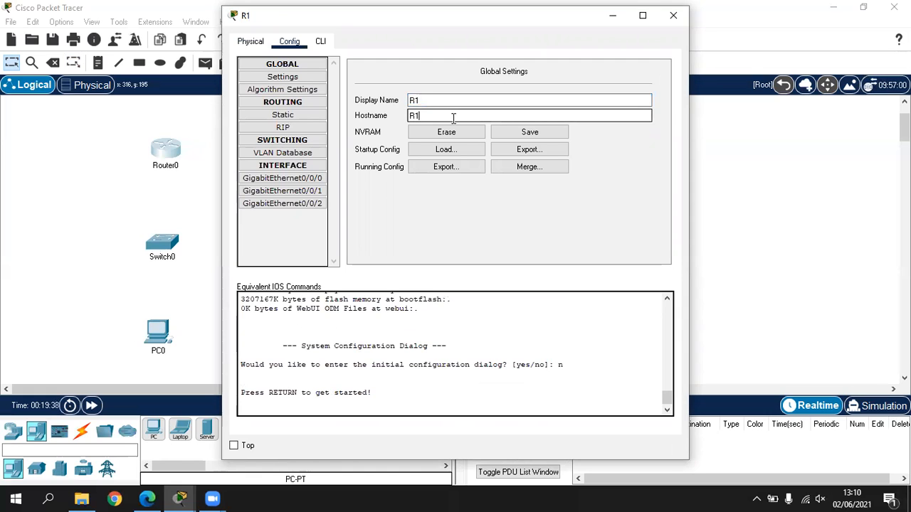
{"action": "left_click", "coordinate": [672, 16]}
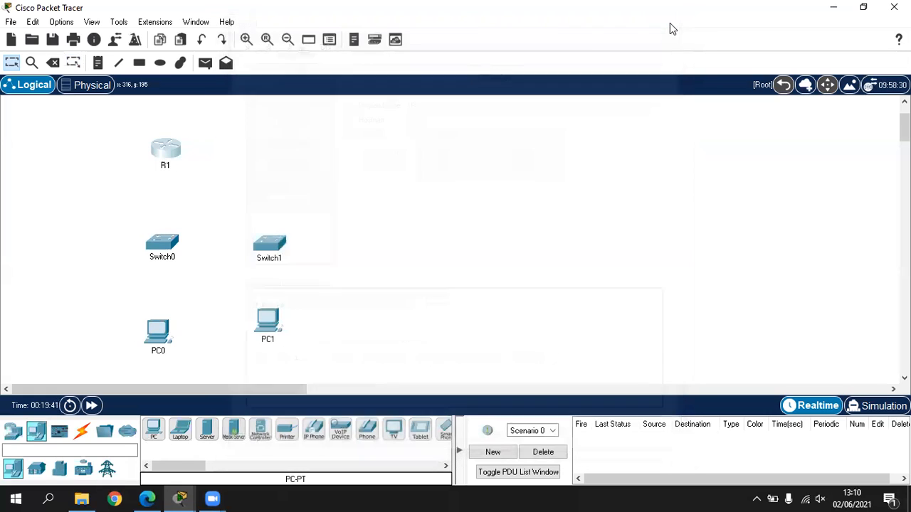
Rename the switch below the router as S1 and the other switch as S2
{"action": "left_click", "coordinate": [158, 258]}
{"action": "left_click_drag", "start_coordinate": [181, 258], "coordinate": [124, 259]}
{"action": "type", "text": "S1"}
{"action": "key", "text": "Return"}
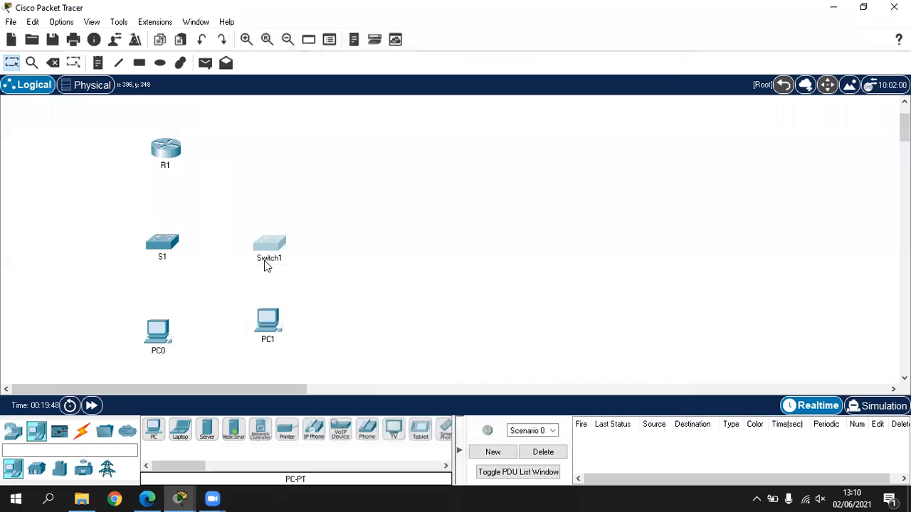
{"action": "left_click", "coordinate": [265, 260]}
{"action": "left_click_drag", "start_coordinate": [293, 259], "coordinate": [229, 267]}
{"action": "type", "text": "S2"}
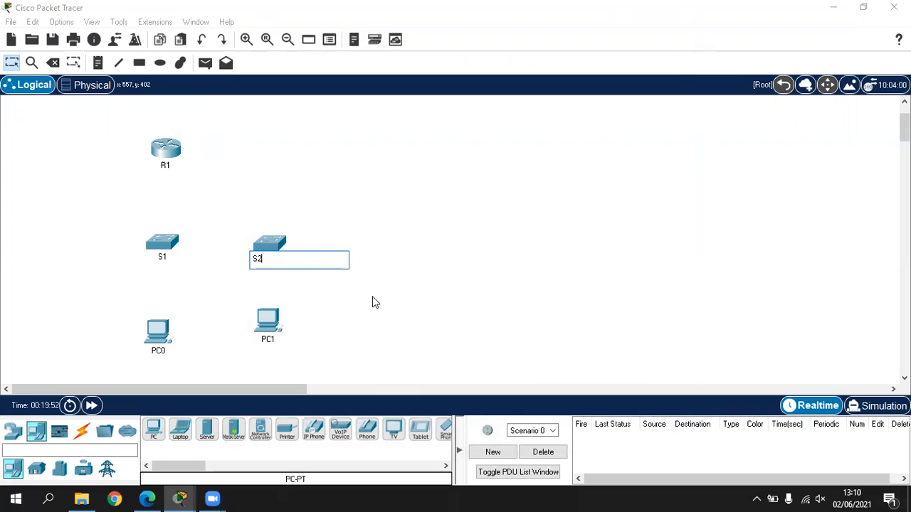
{"action": "key", "text": "Return"}
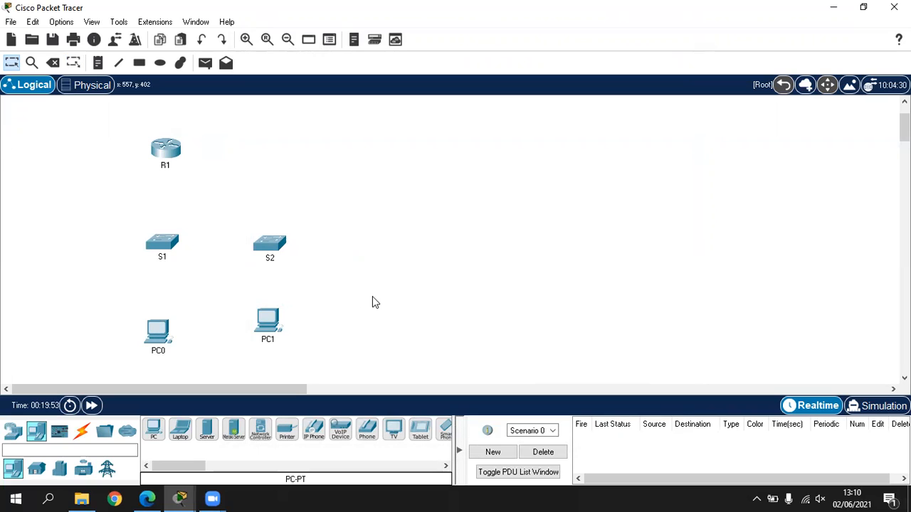
Rename the PCs under S1 and S2 as PC-A and PC-B, and move PC-A level with PC-B
{"action": "left_click", "coordinate": [160, 356]}
{"action": "left_click_drag", "start_coordinate": [164, 354], "coordinate": [132, 357]}
{"action": "type", "text": "PC-A"}
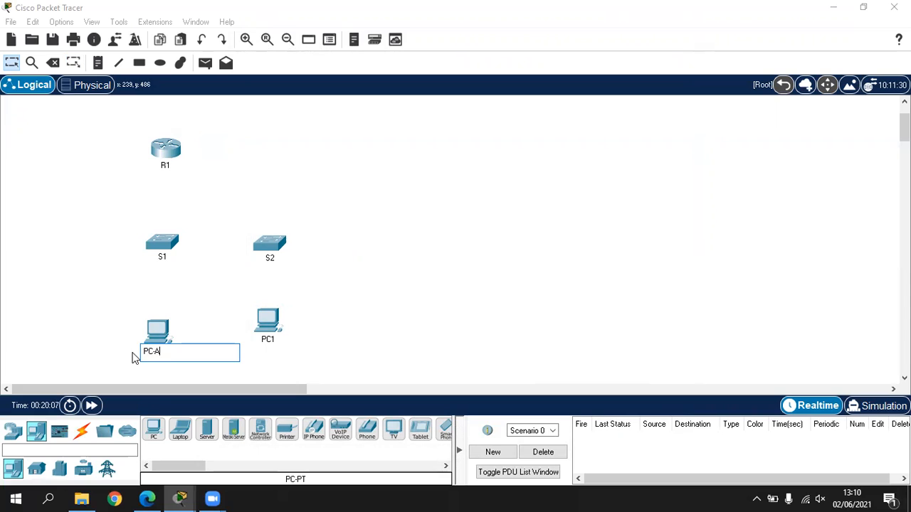
{"action": "left_click", "coordinate": [213, 315]}
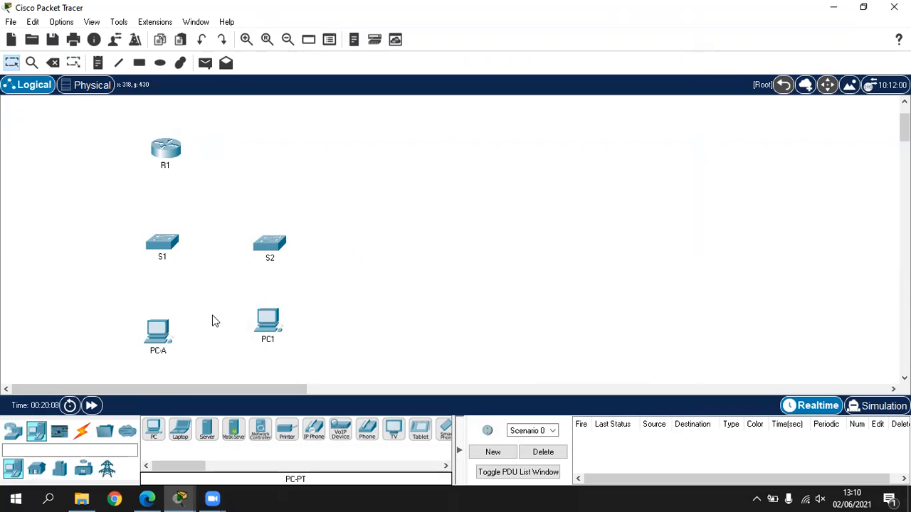
{"action": "left_click", "coordinate": [269, 341]}
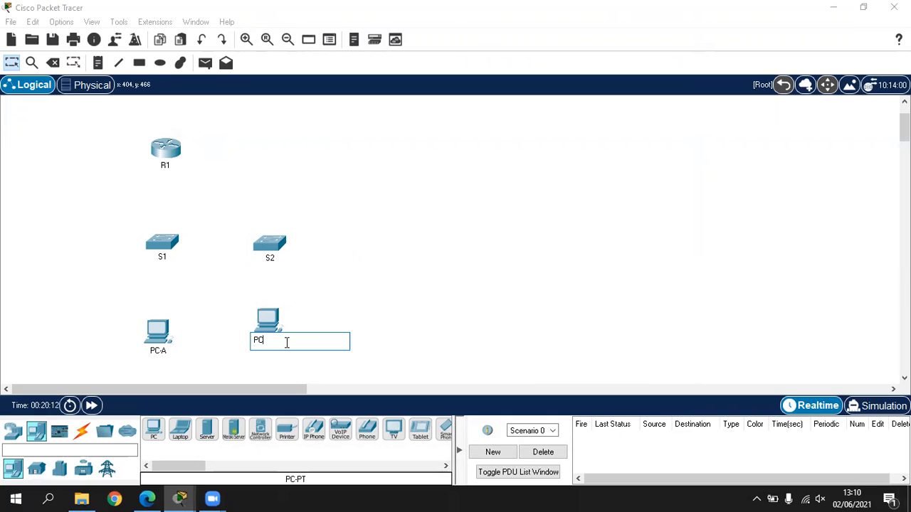
{"action": "left_click", "coordinate": [430, 311]}
{"action": "left_click_drag", "start_coordinate": [161, 331], "coordinate": [160, 326]}
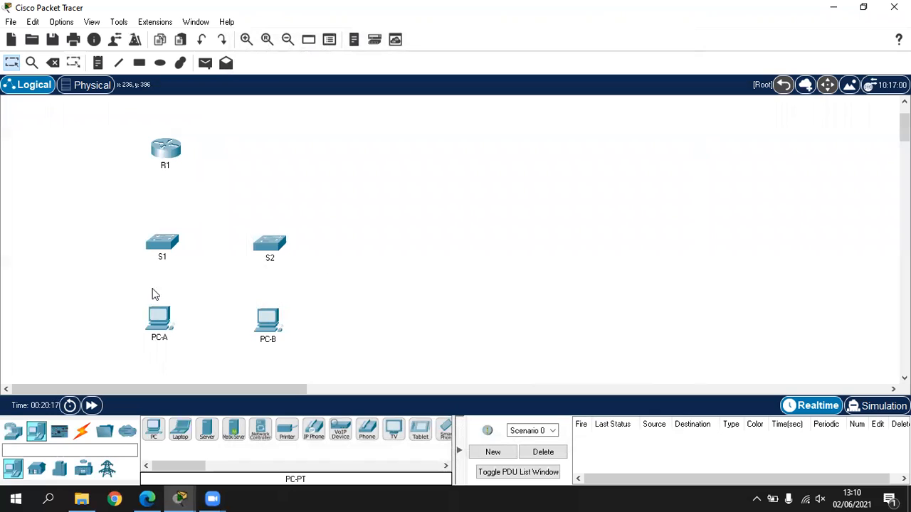
Connect R1 GigabitEthernet0/0/0 to S1 FastEthernet0/5 with a copper straight-through cable and align S1 under R1
{"action": "left_click", "coordinate": [81, 435]}
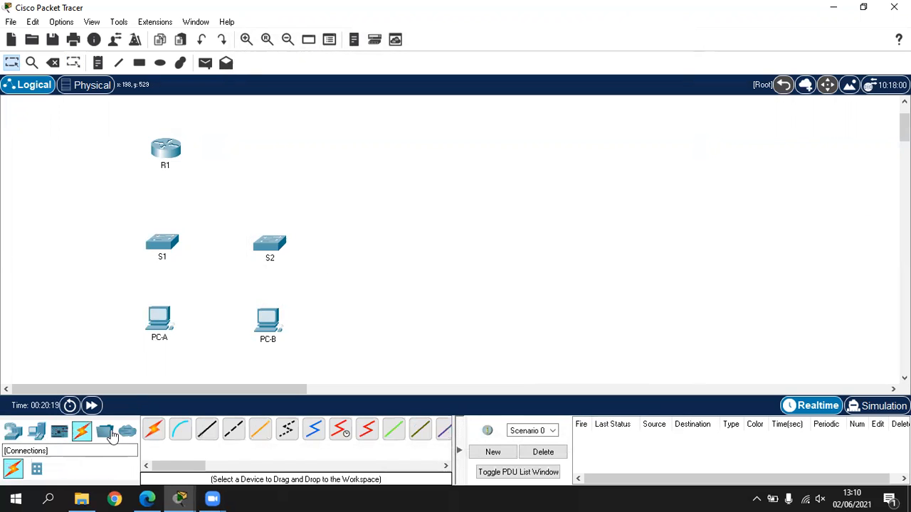
{"action": "left_click", "coordinate": [207, 430]}
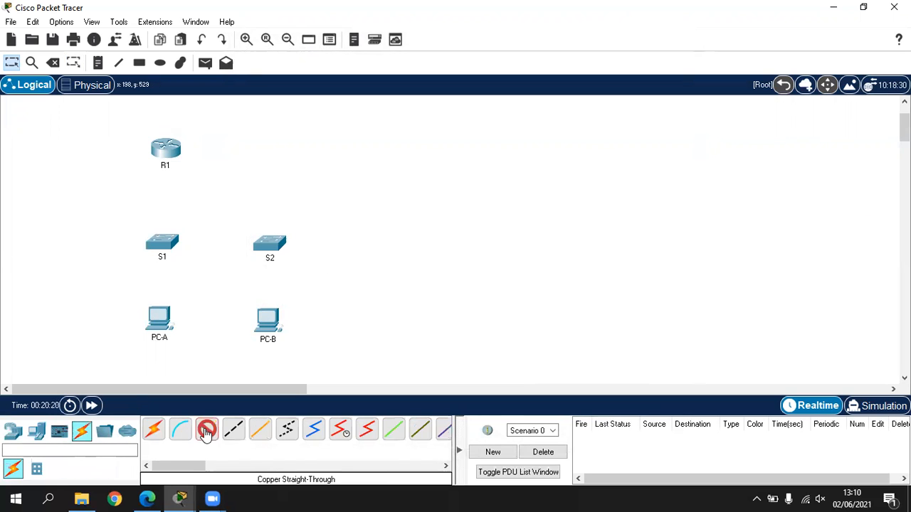
{"action": "left_click", "coordinate": [169, 149]}
{"action": "left_click", "coordinate": [225, 204]}
{"action": "left_click", "coordinate": [163, 244]}
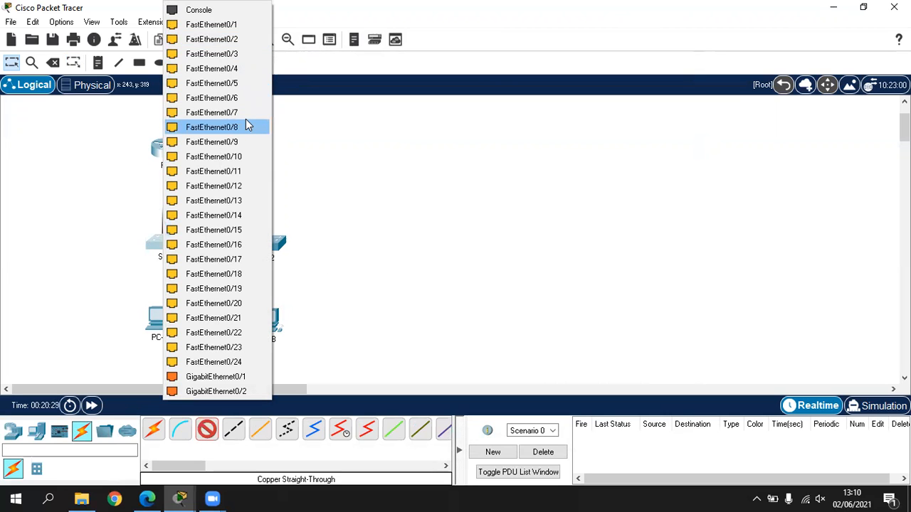
{"action": "left_click", "coordinate": [239, 85]}
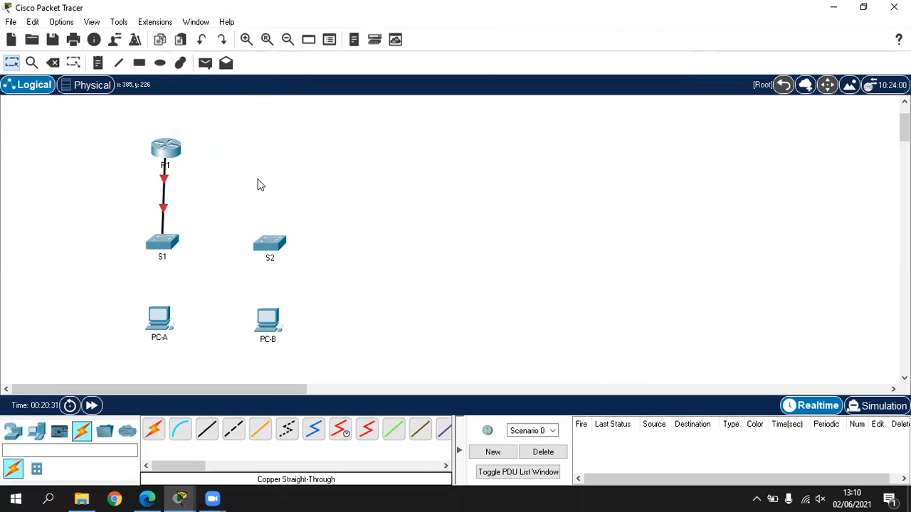
{"action": "left_click_drag", "start_coordinate": [167, 244], "coordinate": [168, 245]}
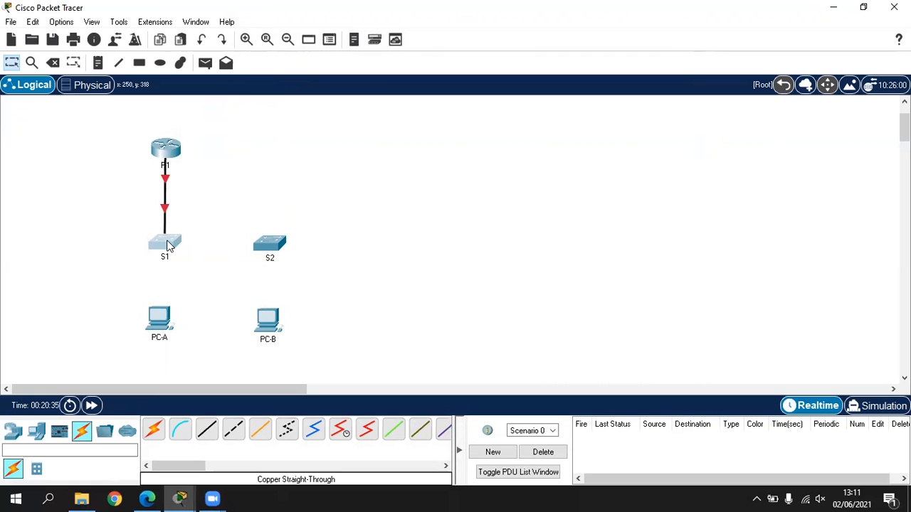
{"action": "left_click", "coordinate": [325, 159]}
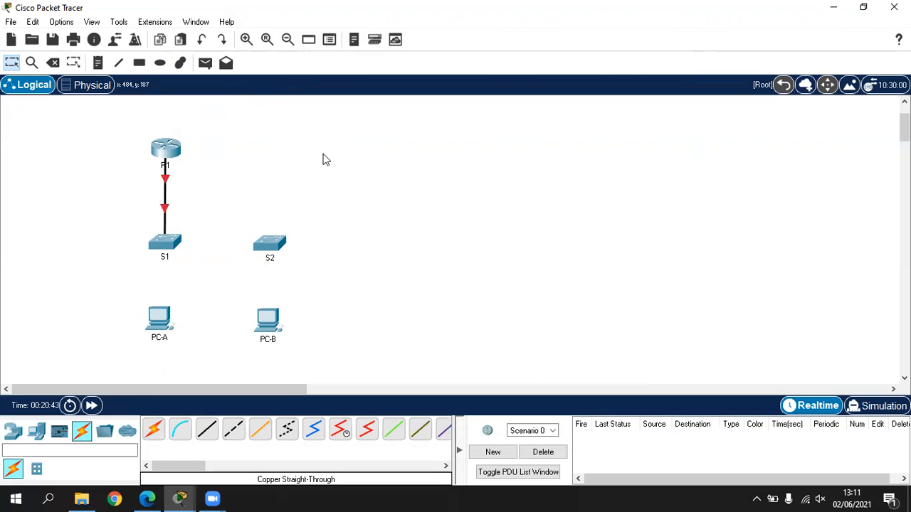
Connect R1 GigabitEthernet0/0/1 to S2 FastEthernet0/10 with a copper straight-through cable
{"action": "left_click", "coordinate": [207, 431]}
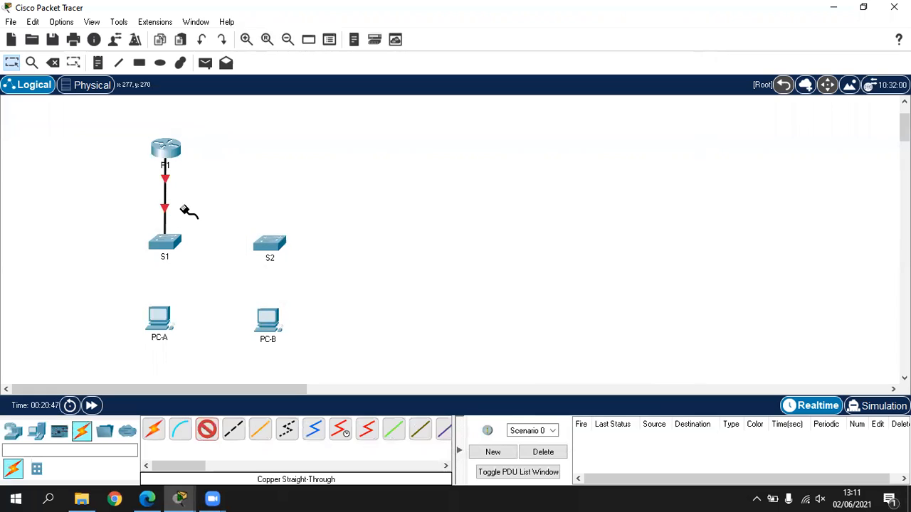
{"action": "left_click", "coordinate": [168, 151]}
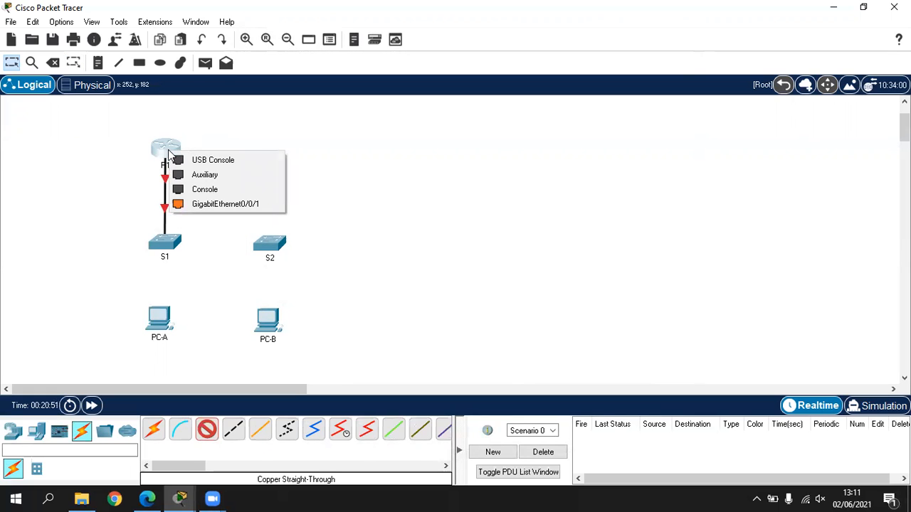
{"action": "left_click", "coordinate": [240, 205]}
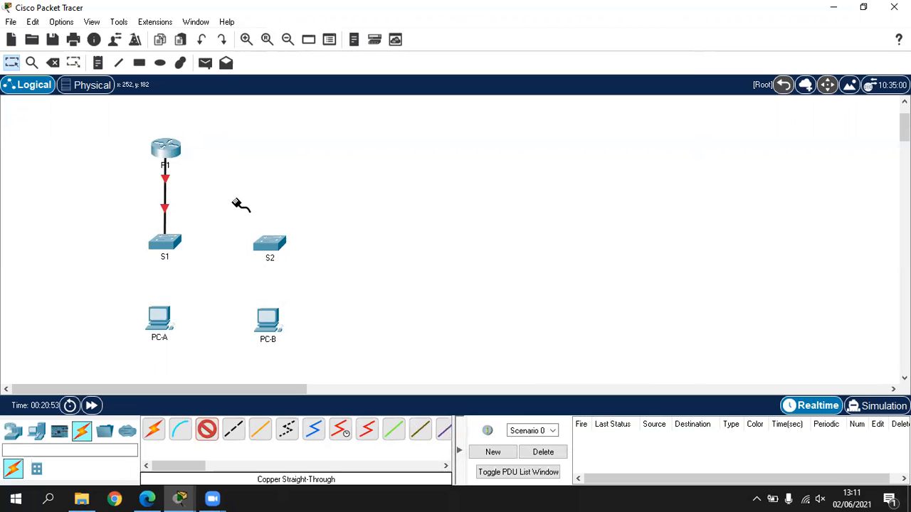
{"action": "left_click", "coordinate": [267, 244]}
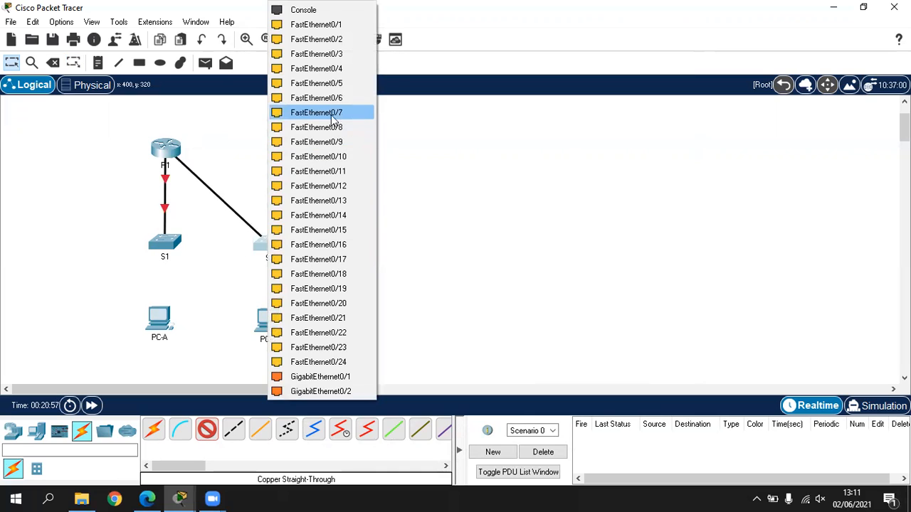
{"action": "left_click", "coordinate": [341, 158]}
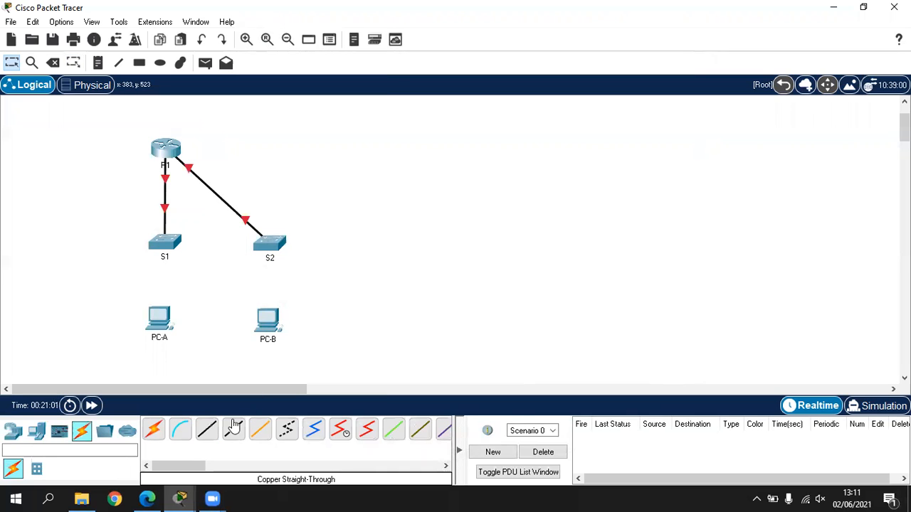
Connect S1 FastEthernet0/1 to PC-A FastEthernet0 with a copper straight-through cable and align PC-A under S1
{"action": "left_click", "coordinate": [207, 430]}
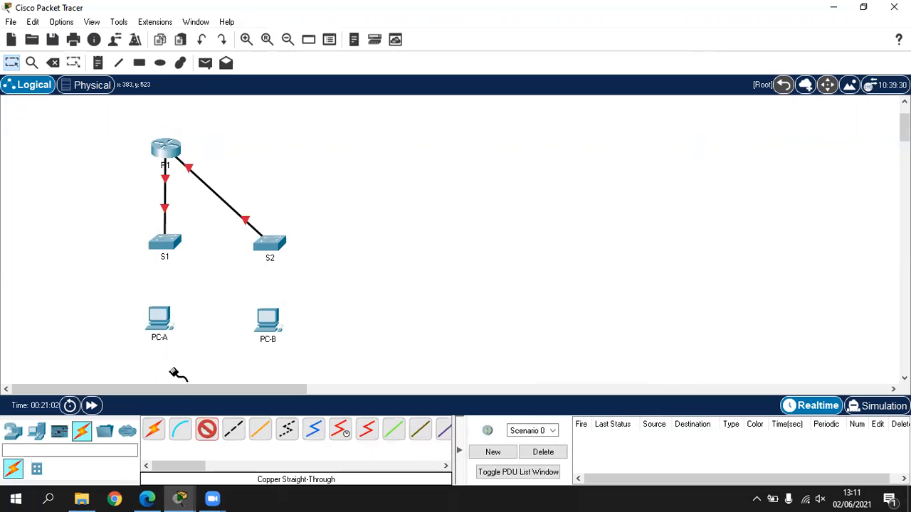
{"action": "left_click", "coordinate": [169, 247]}
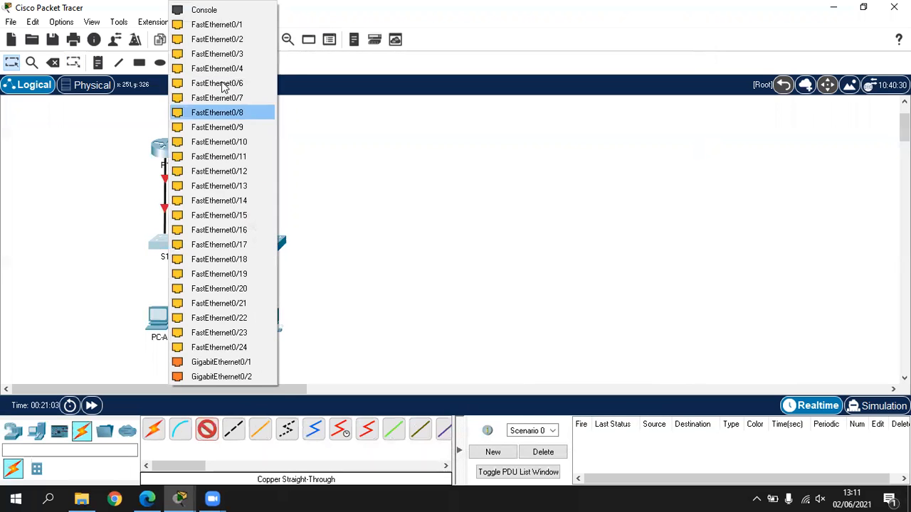
{"action": "left_click", "coordinate": [231, 25]}
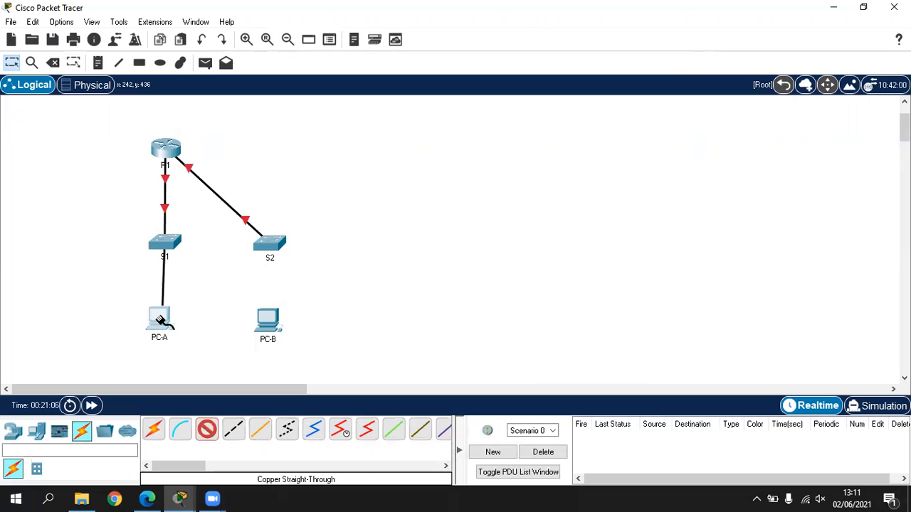
{"action": "left_click", "coordinate": [160, 317]}
{"action": "left_click", "coordinate": [192, 375]}
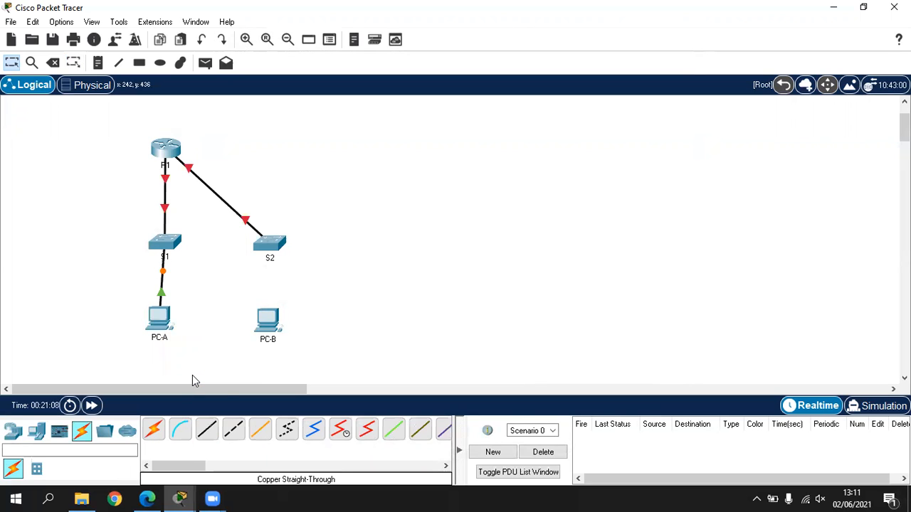
{"action": "left_click_drag", "start_coordinate": [163, 330], "coordinate": [166, 332]}
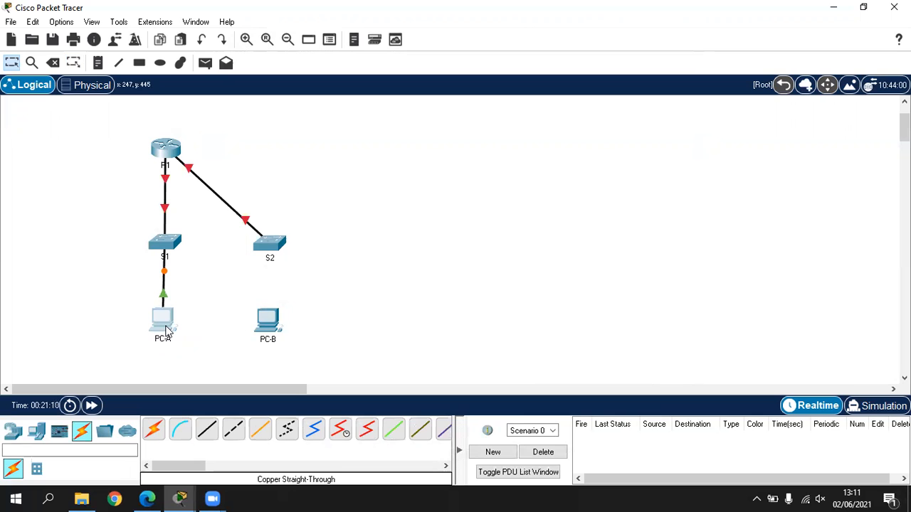
Connect S2 FastEthernet0/1 to PC-B FastEthernet0 with a copper straight-through cable
{"action": "left_click", "coordinate": [206, 430]}
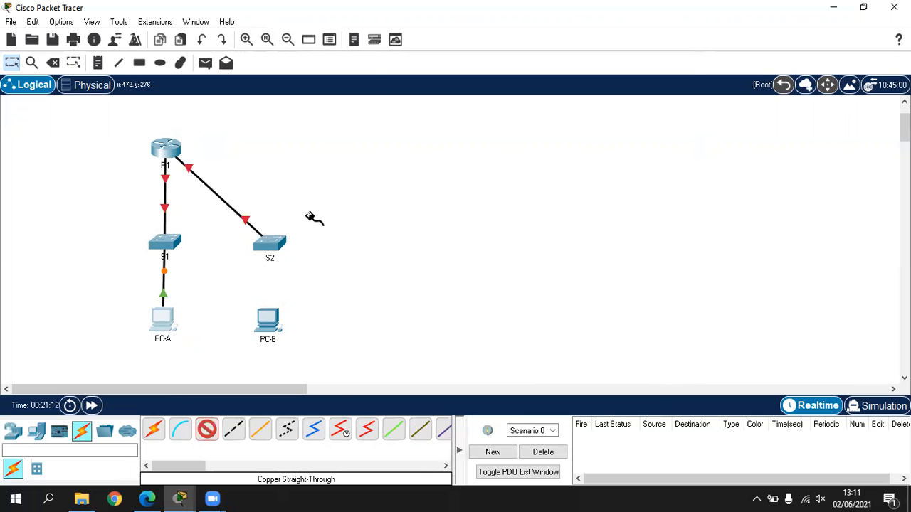
{"action": "left_click", "coordinate": [266, 252]}
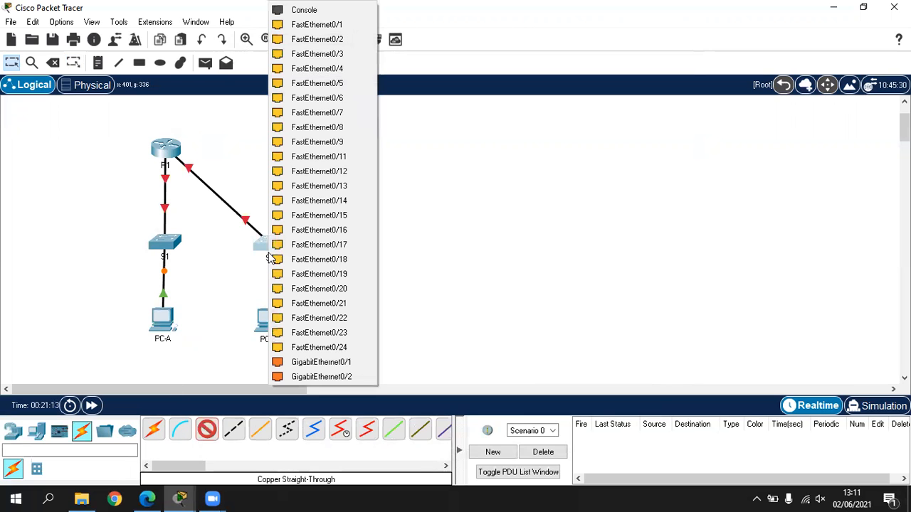
{"action": "left_click", "coordinate": [331, 25]}
{"action": "left_click", "coordinate": [271, 321]}
{"action": "left_click", "coordinate": [307, 373]}
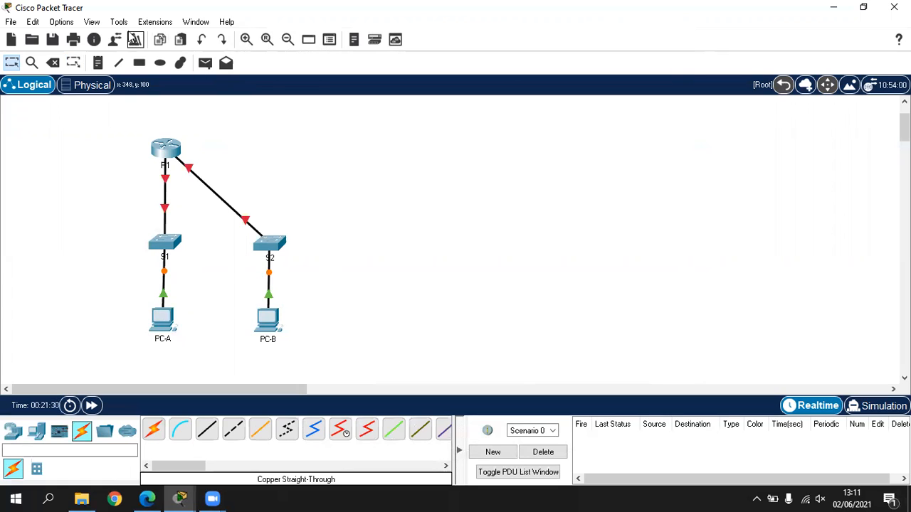
Turn on Show Device Model Labels in the interface preferences
{"action": "left_click", "coordinate": [120, 23]}
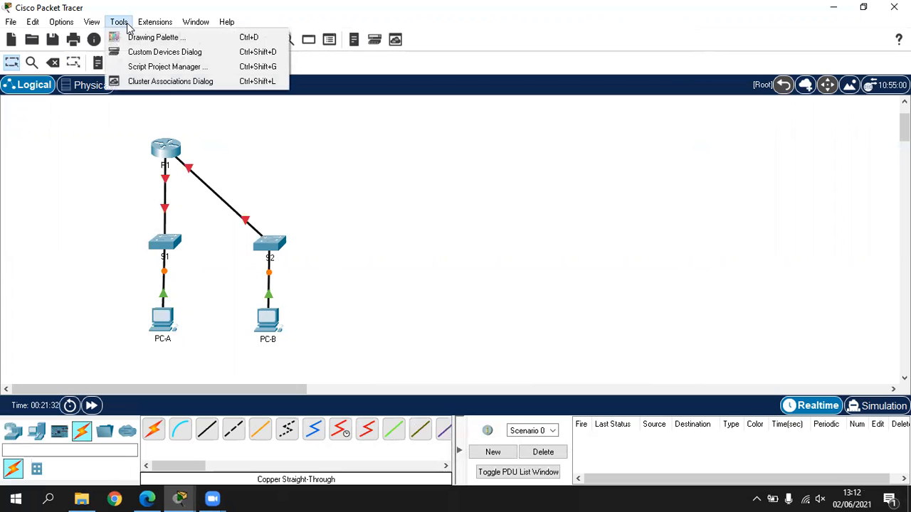
{"action": "mouse_move", "coordinate": [92, 30]}
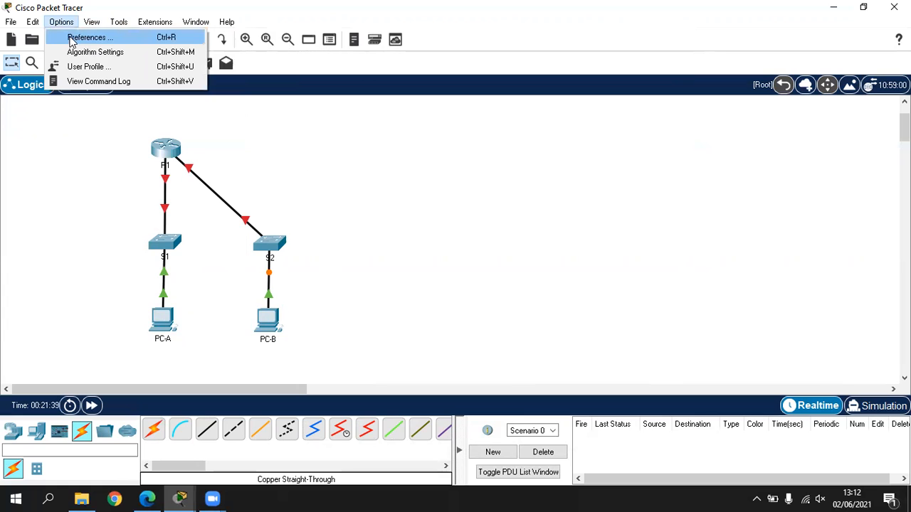
{"action": "left_click", "coordinate": [76, 44]}
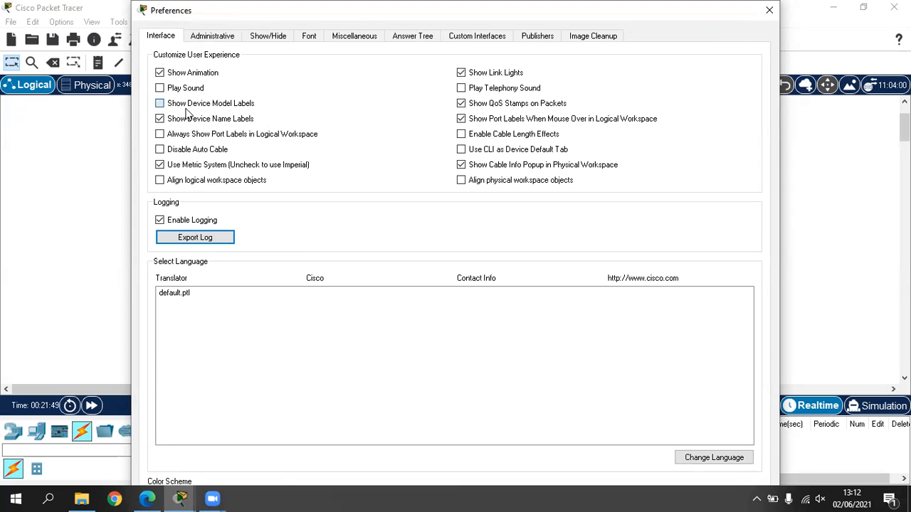
{"action": "left_click", "coordinate": [769, 11]}
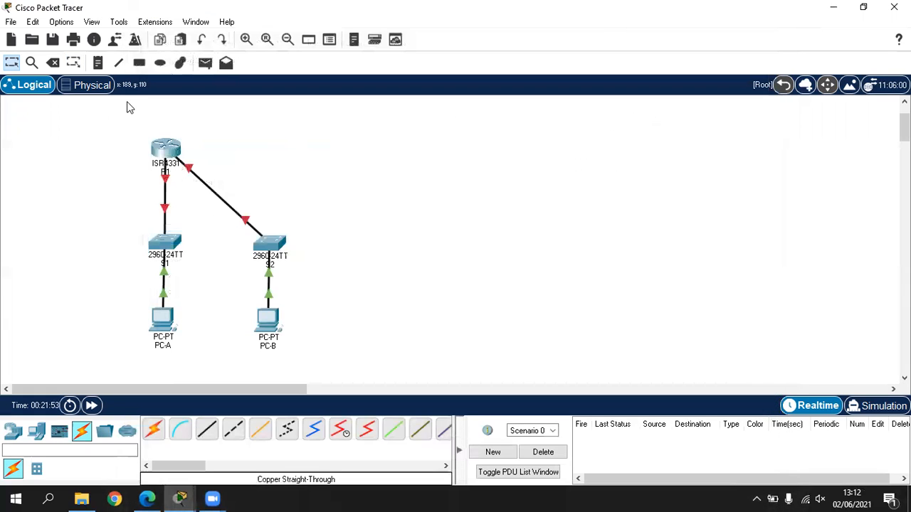
Turn off Show Device Model Labels and turn on Always Show Port Labels in Logical Workspace in the preferences
{"action": "left_click", "coordinate": [61, 22]}
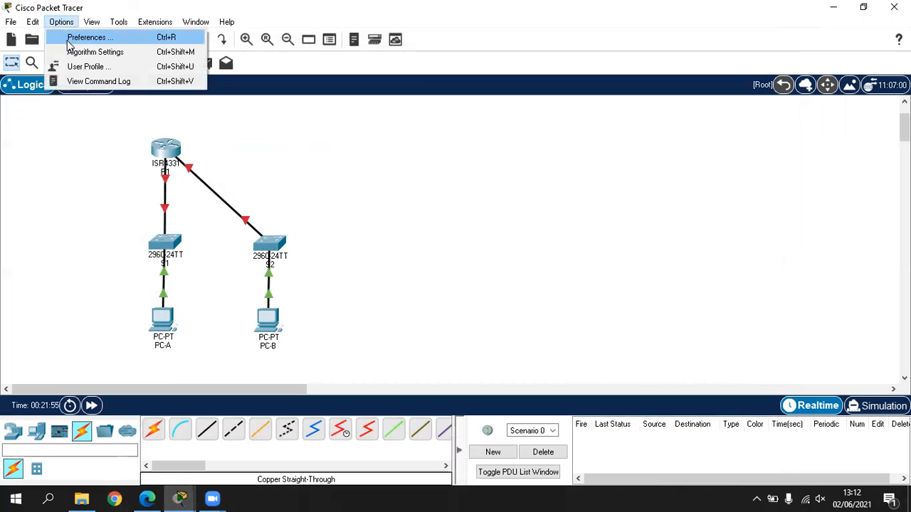
{"action": "left_click", "coordinate": [85, 37]}
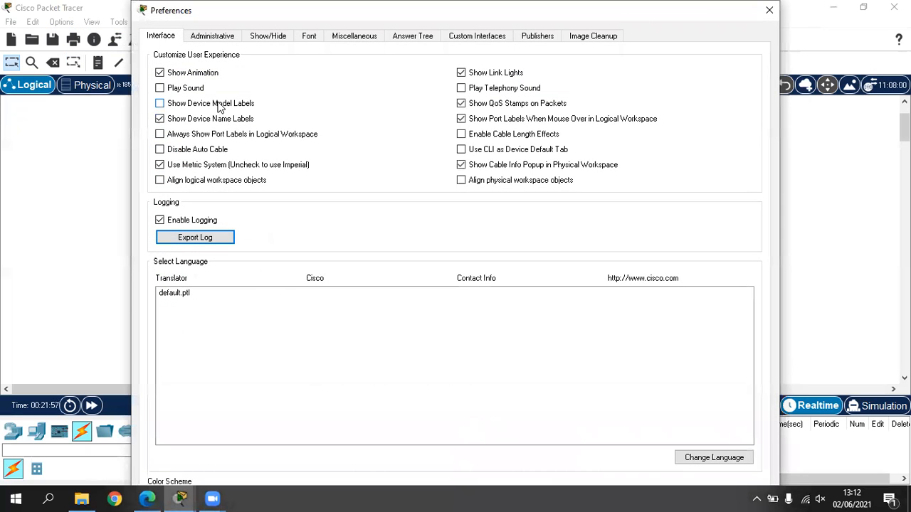
{"action": "left_click", "coordinate": [235, 134]}
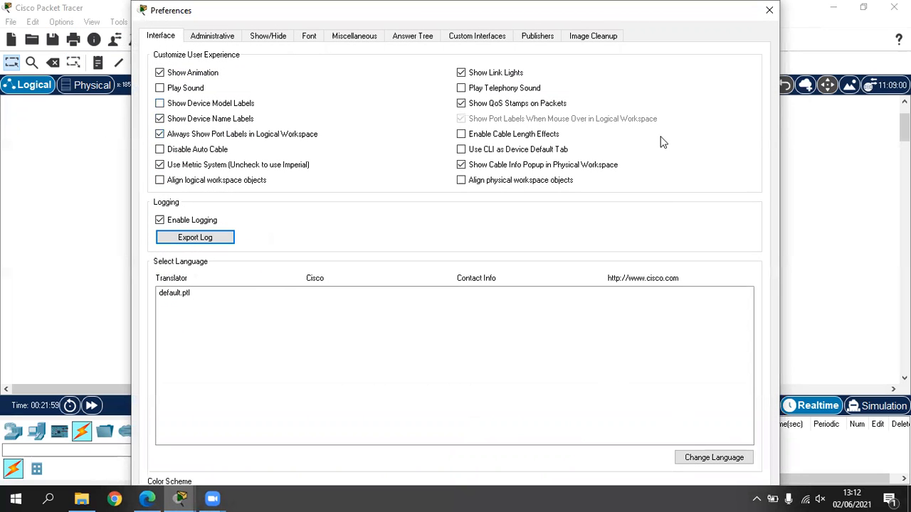
{"action": "left_click", "coordinate": [770, 10]}
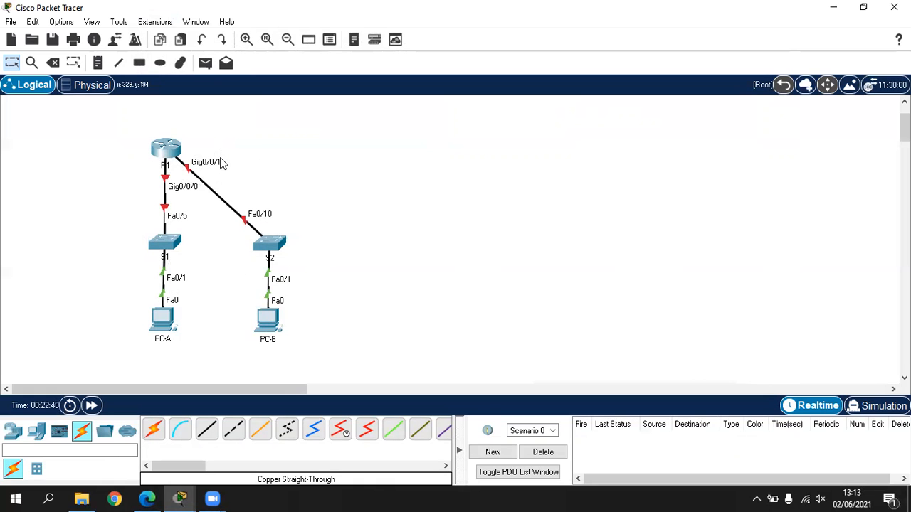
View R1's global settings and its IOS command line, and close the router's window
{"action": "left_click", "coordinate": [168, 150]}
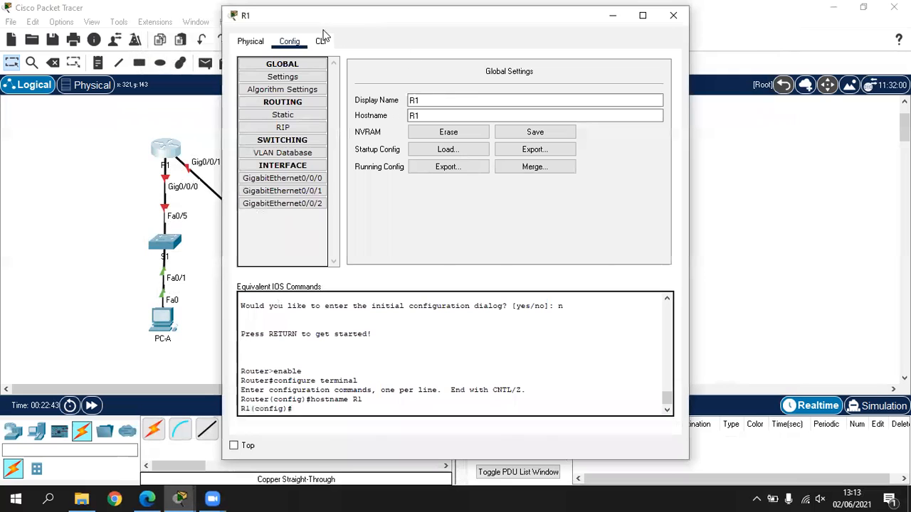
{"action": "left_click", "coordinate": [673, 15]}
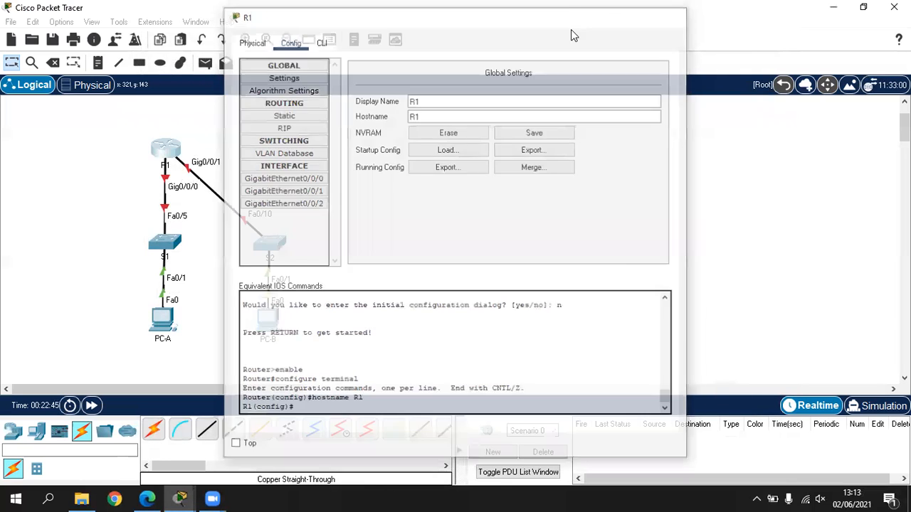
{"action": "left_click", "coordinate": [167, 150]}
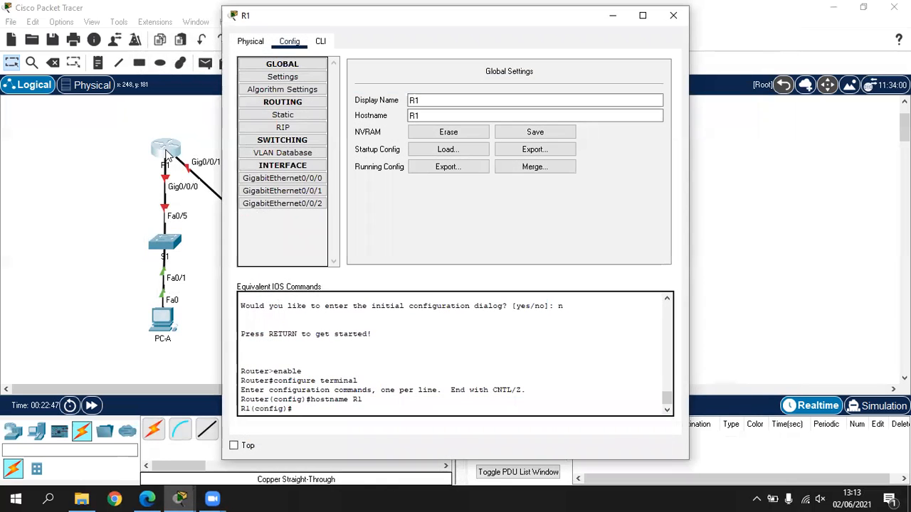
{"action": "left_click", "coordinate": [322, 42]}
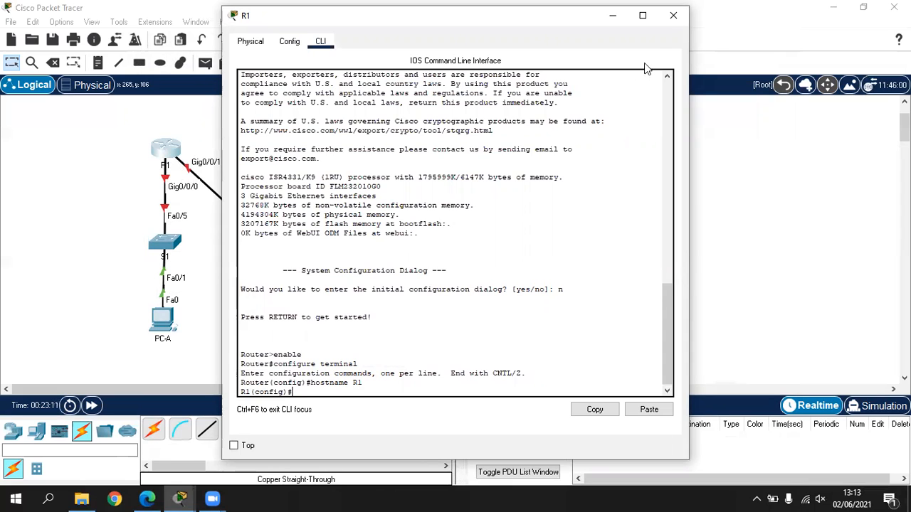
{"action": "left_click", "coordinate": [668, 24]}
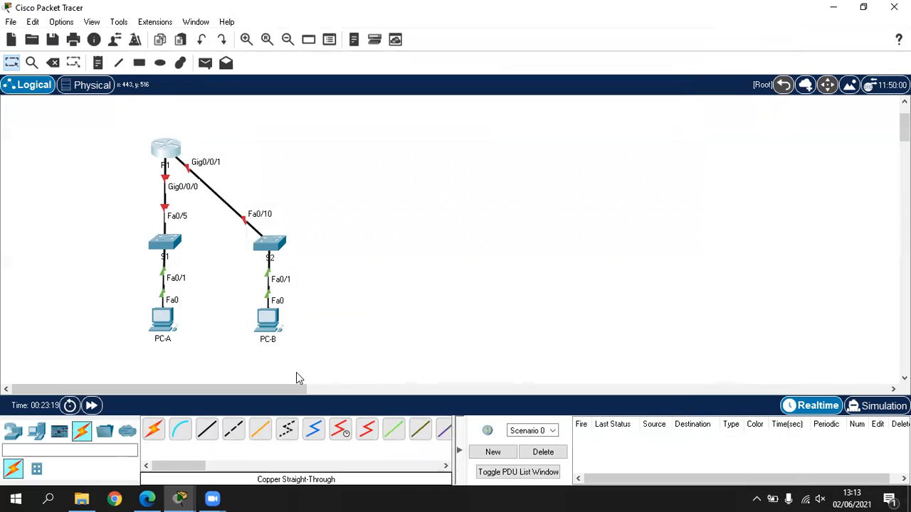
Connect R1's Console port to PC-A's RS 232 port with a console cable
{"action": "left_click", "coordinate": [180, 429]}
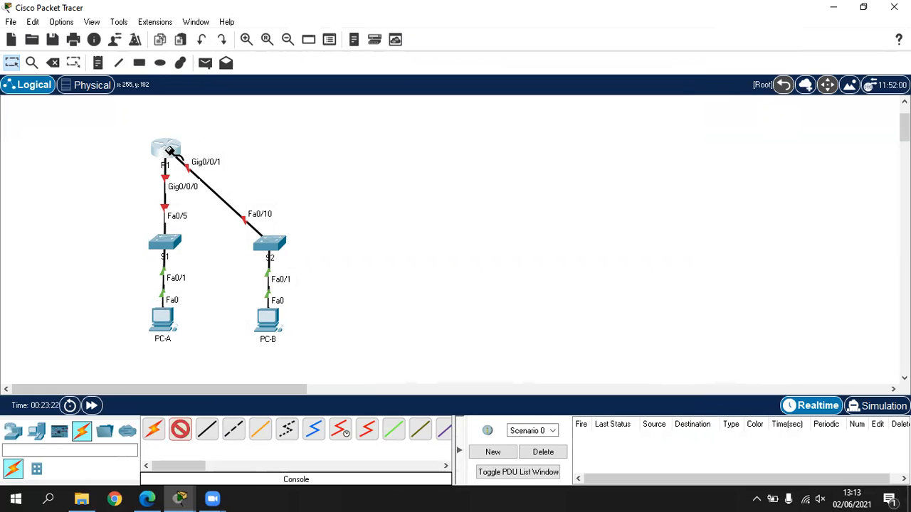
{"action": "mouse_move", "coordinate": [169, 149]}
{"action": "left_click", "coordinate": [171, 148]}
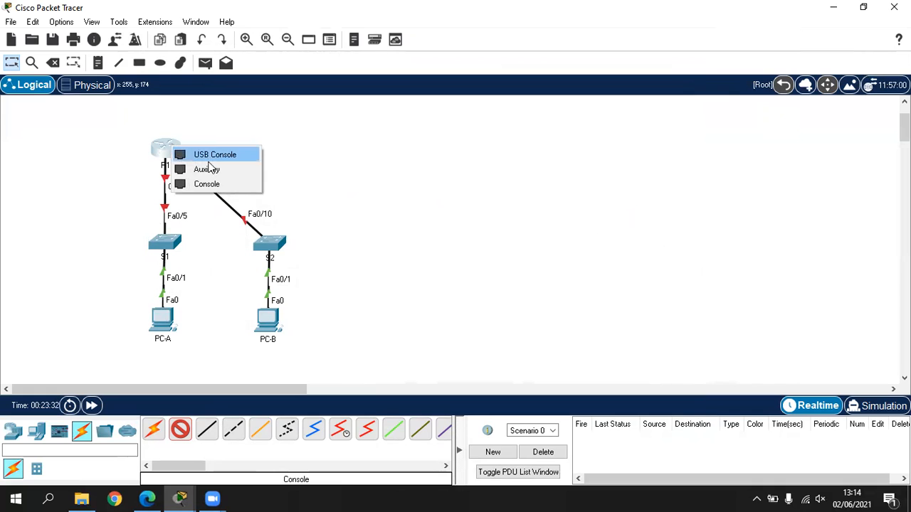
{"action": "left_click", "coordinate": [217, 184]}
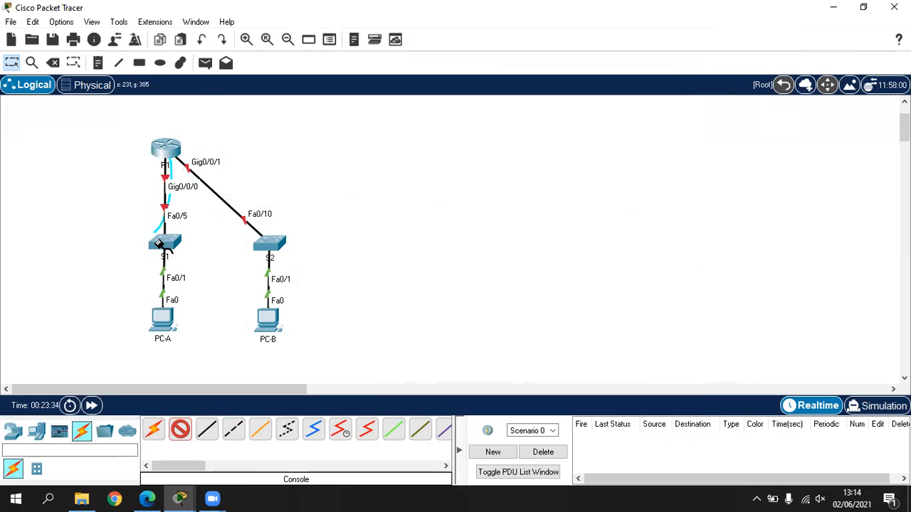
{"action": "left_click", "coordinate": [169, 324]}
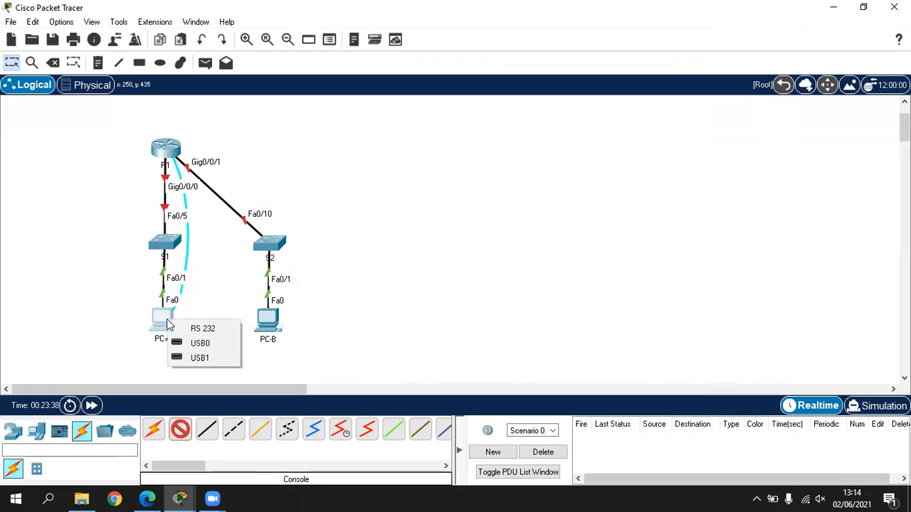
{"action": "left_click", "coordinate": [203, 329]}
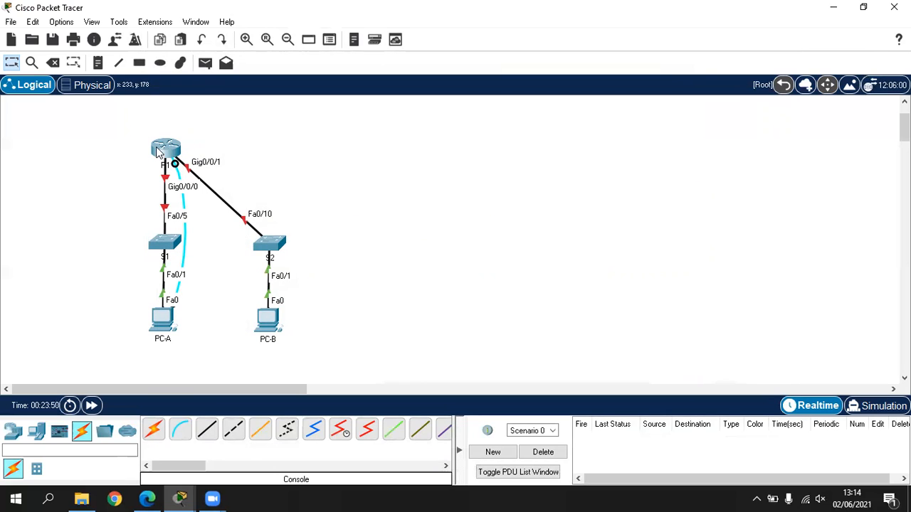
Examine R1's IOS command line interface once more and close it
{"action": "mouse_move", "coordinate": [158, 151]}
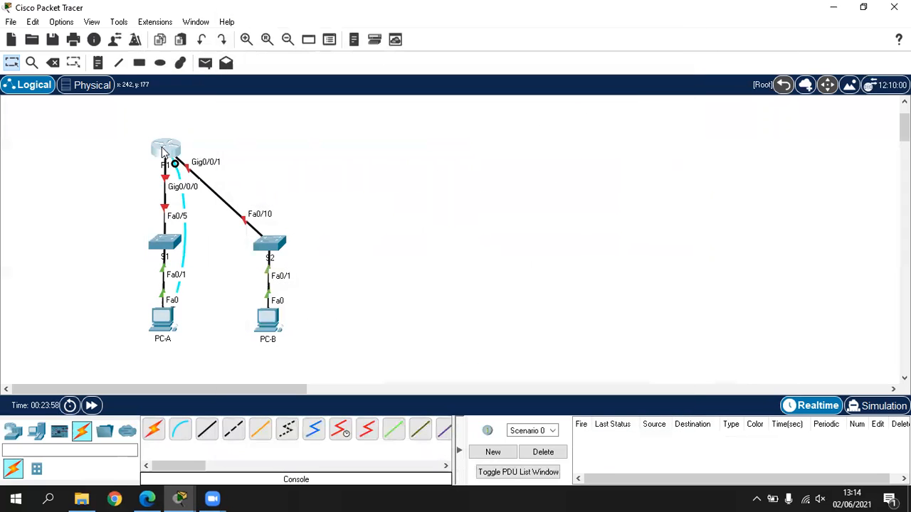
{"action": "left_click", "coordinate": [175, 150]}
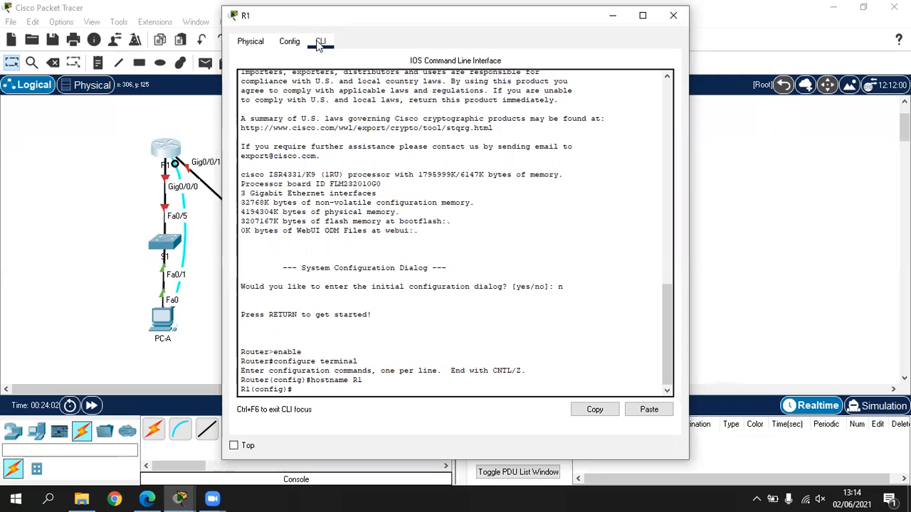
{"action": "left_click", "coordinate": [670, 21]}
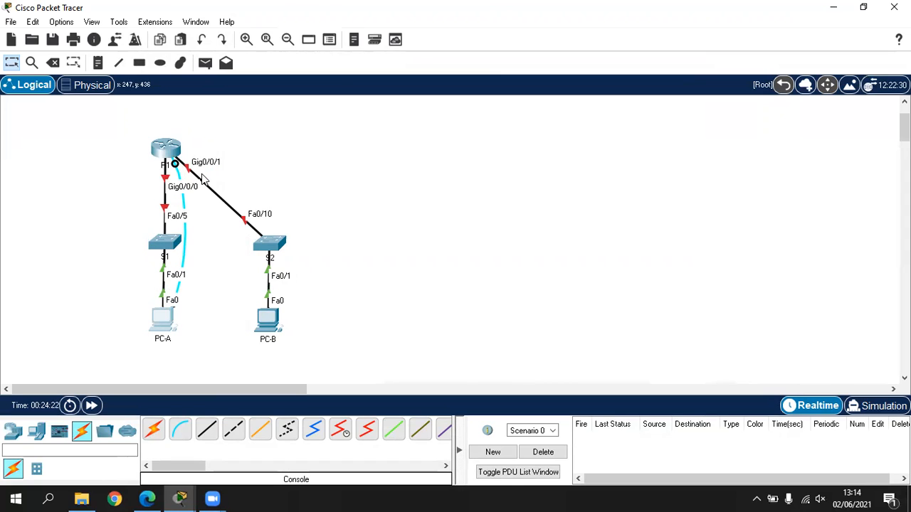
Open a terminal session on PC-A with 9600 bits per second, 8 data bits, no parity, 1 stop bit and no flow control
{"action": "left_click", "coordinate": [163, 319]}
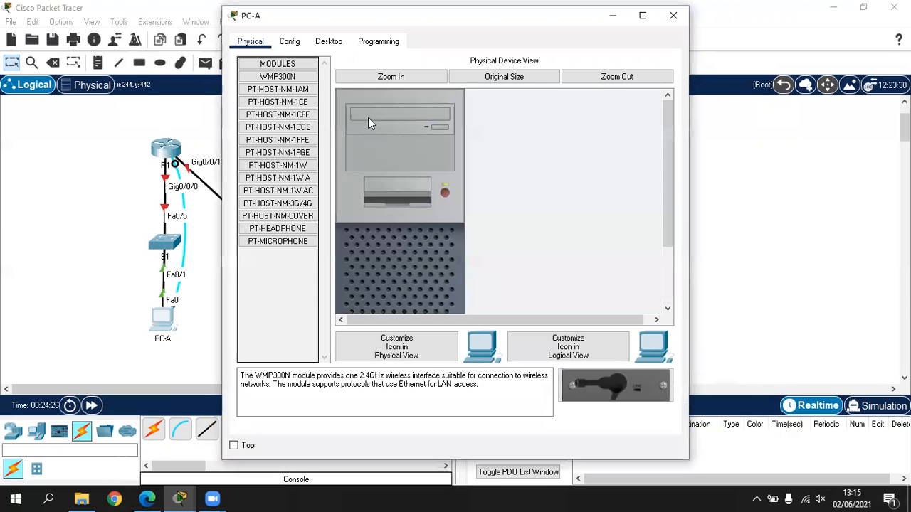
{"action": "left_click", "coordinate": [332, 44]}
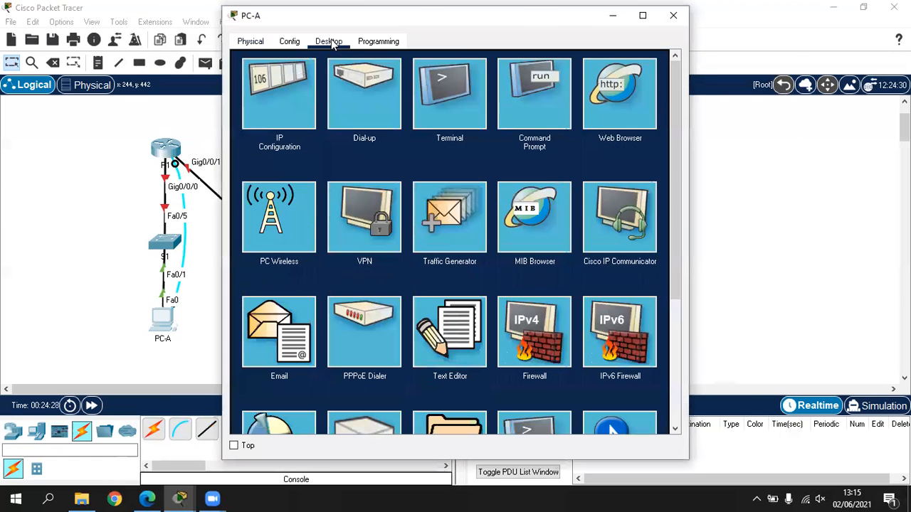
{"action": "left_click", "coordinate": [441, 102]}
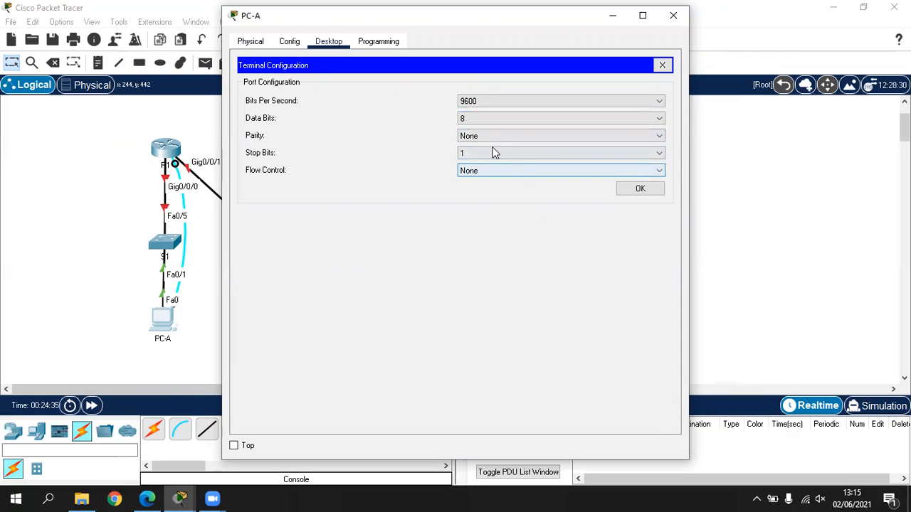
{"action": "left_click", "coordinate": [642, 190]}
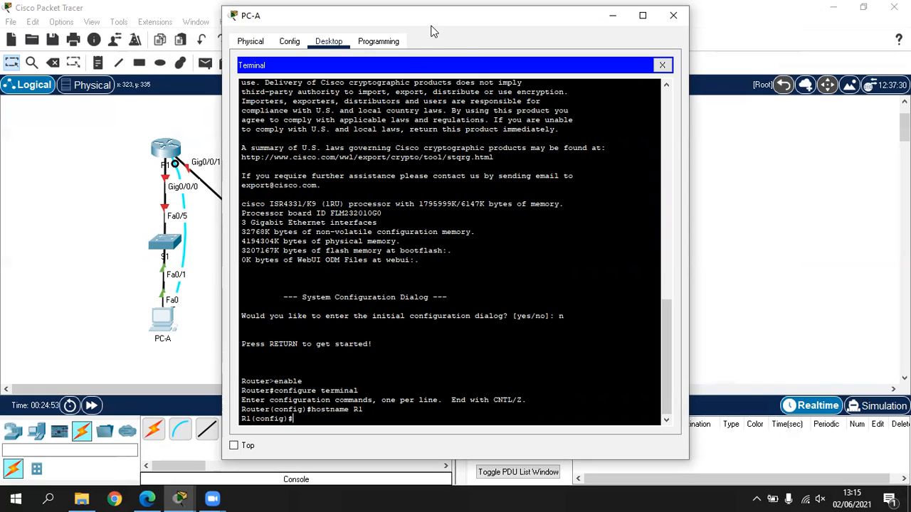
Place R1's IOS command line window beside PC-A's terminal window and compare the two sessions
{"action": "left_click_drag", "start_coordinate": [432, 31], "coordinate": [633, 54]}
{"action": "mouse_move", "coordinate": [180, 498]}
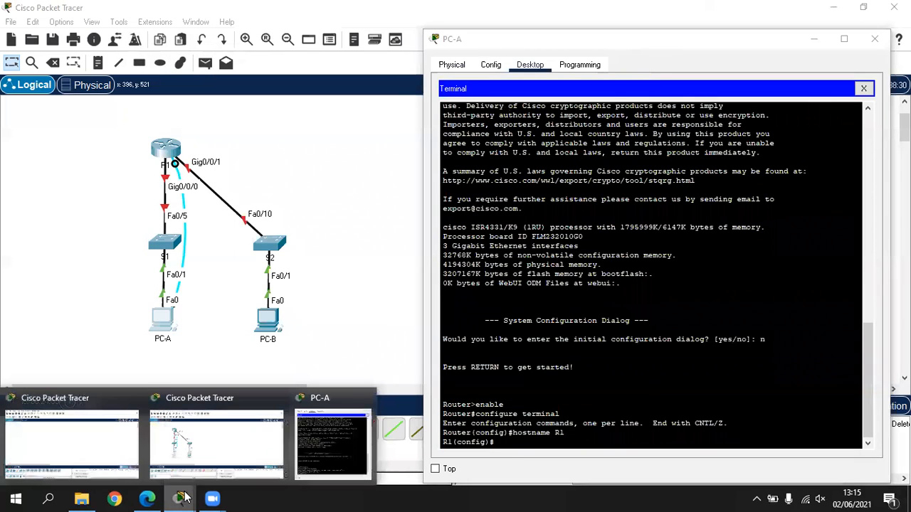
{"action": "left_click", "coordinate": [210, 447]}
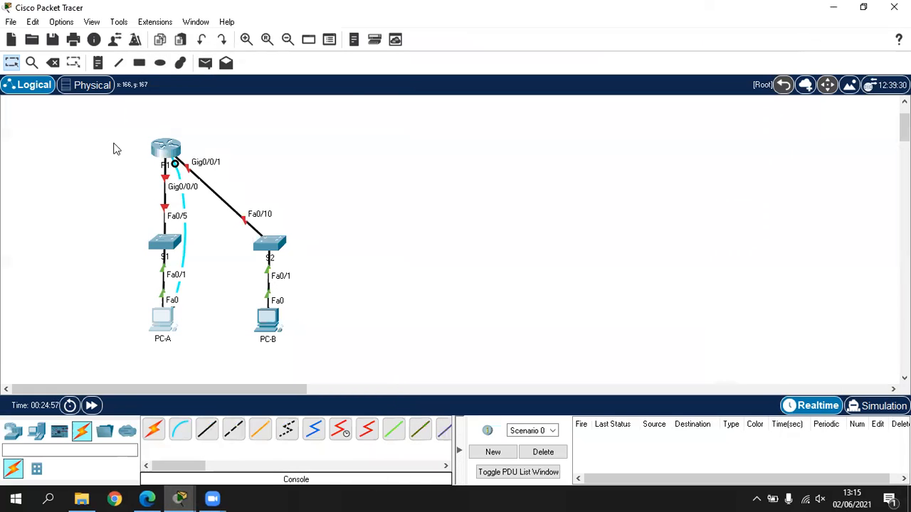
{"action": "left_click", "coordinate": [160, 152]}
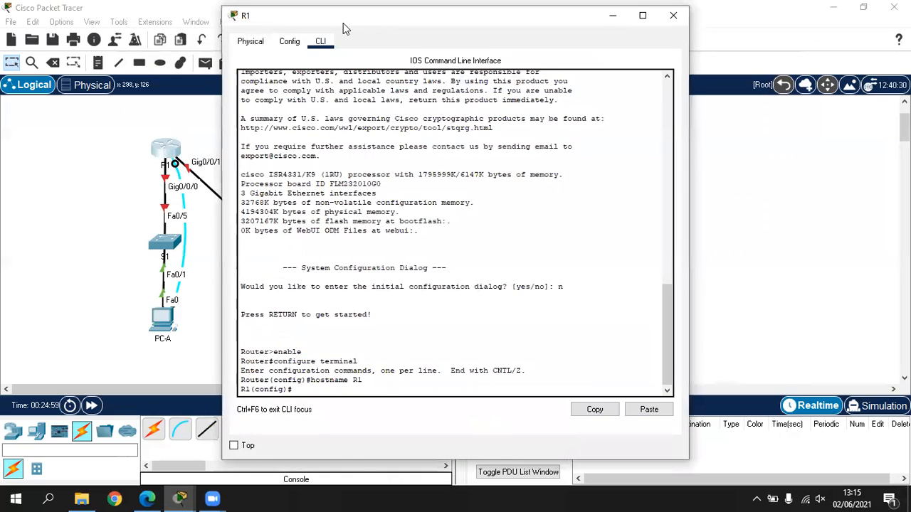
{"action": "left_click_drag", "start_coordinate": [343, 23], "coordinate": [211, 20]}
{"action": "mouse_move", "coordinate": [180, 498]}
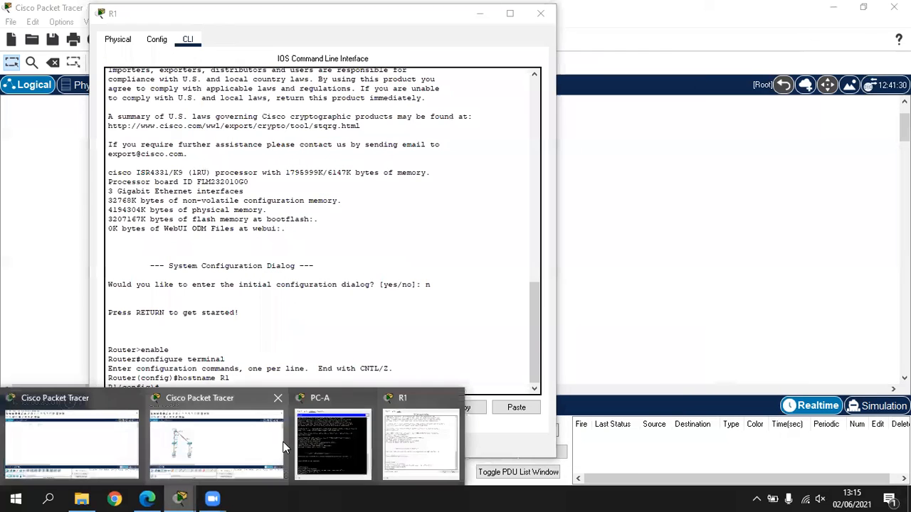
{"action": "left_click", "coordinate": [307, 445]}
{"action": "left_click_drag", "start_coordinate": [554, 47], "coordinate": [585, 33]}
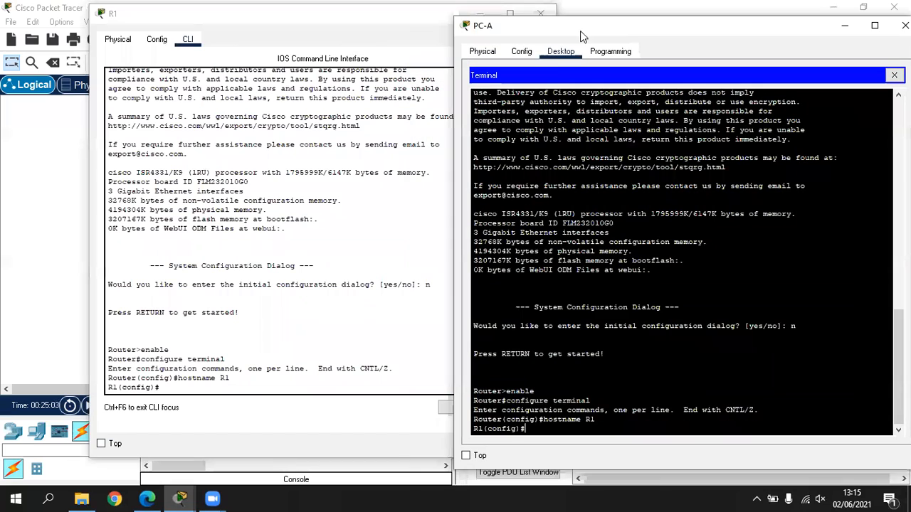
{"action": "left_click", "coordinate": [205, 20]}
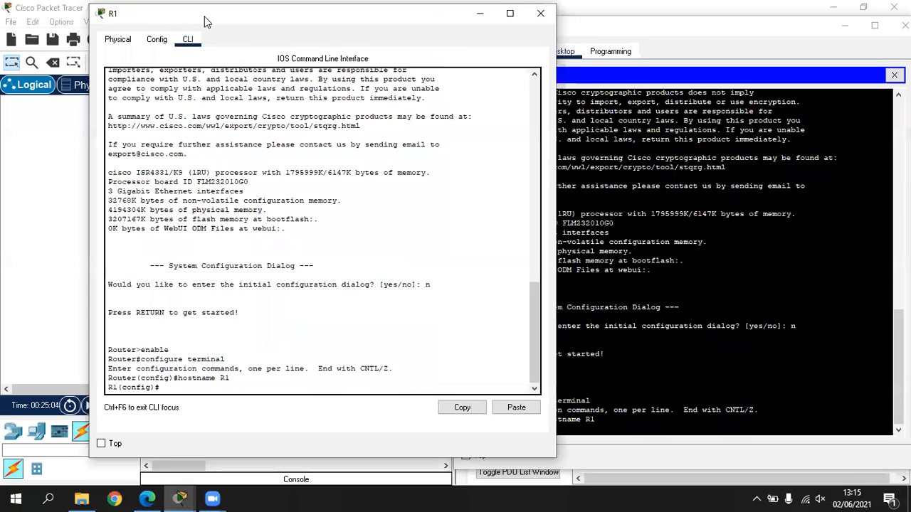
{"action": "left_click_drag", "start_coordinate": [204, 16], "coordinate": [122, 13]}
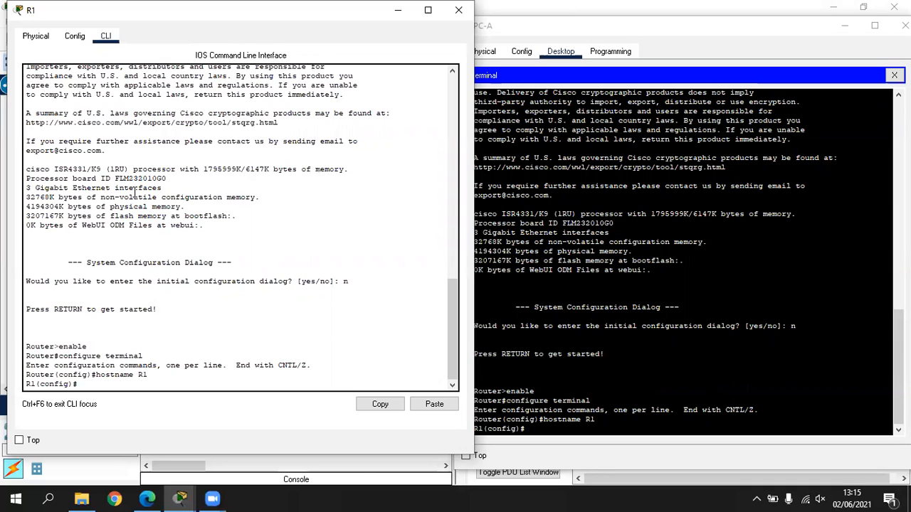
{"action": "left_click", "coordinate": [555, 151]}
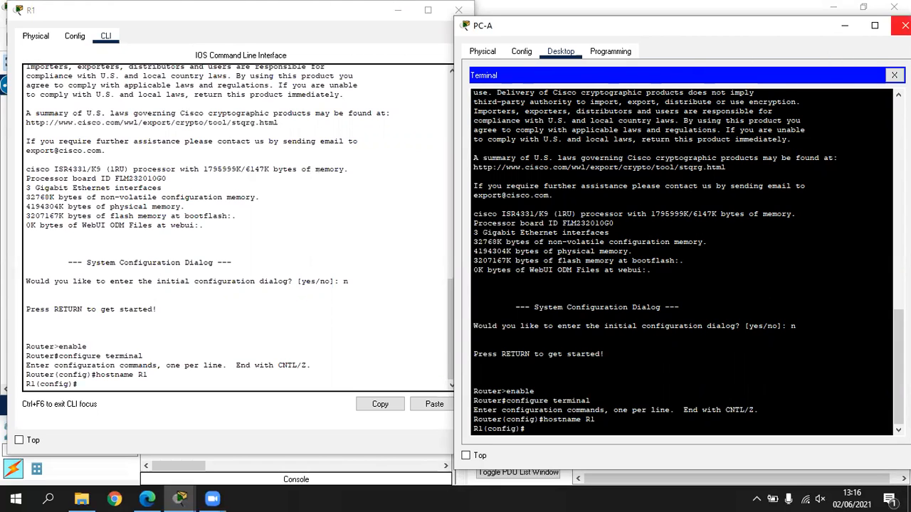
Close PC-A's terminal window and R1's command line window to return to the topology
{"action": "left_click", "coordinate": [904, 25]}
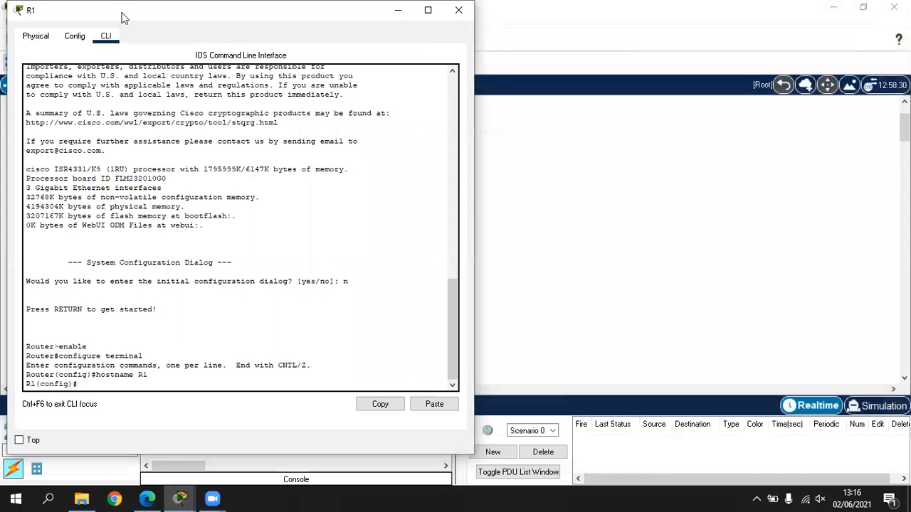
{"action": "left_click_drag", "start_coordinate": [124, 18], "coordinate": [83, 106]}
{"action": "left_click", "coordinate": [415, 105]}
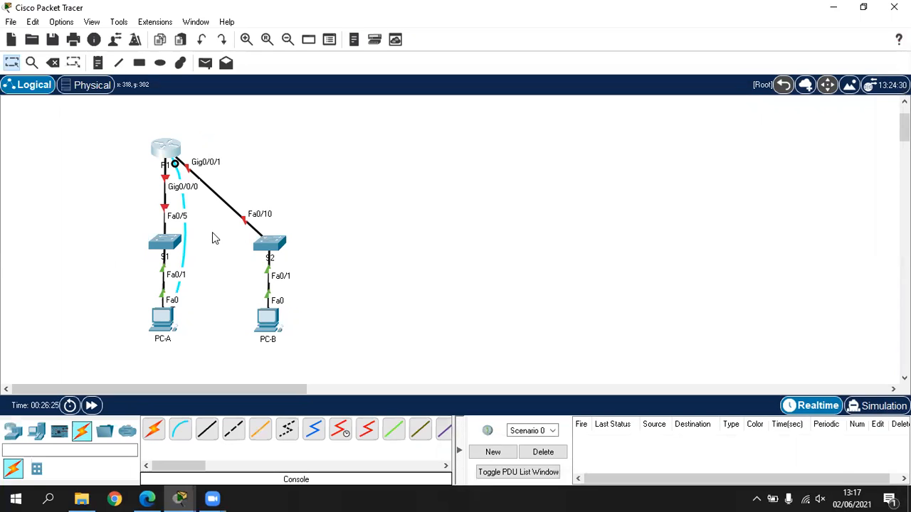
Switch to the physical view of the network and enter the Corporate Office in Home City
{"action": "left_click", "coordinate": [90, 88]}
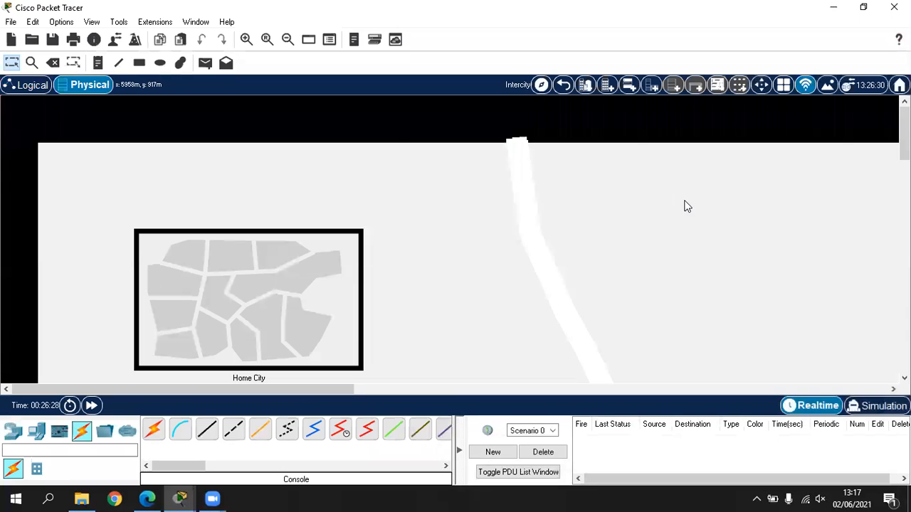
{"action": "scroll", "coordinate": [217, 198], "scroll_direction": "down", "scroll_amount": 2}
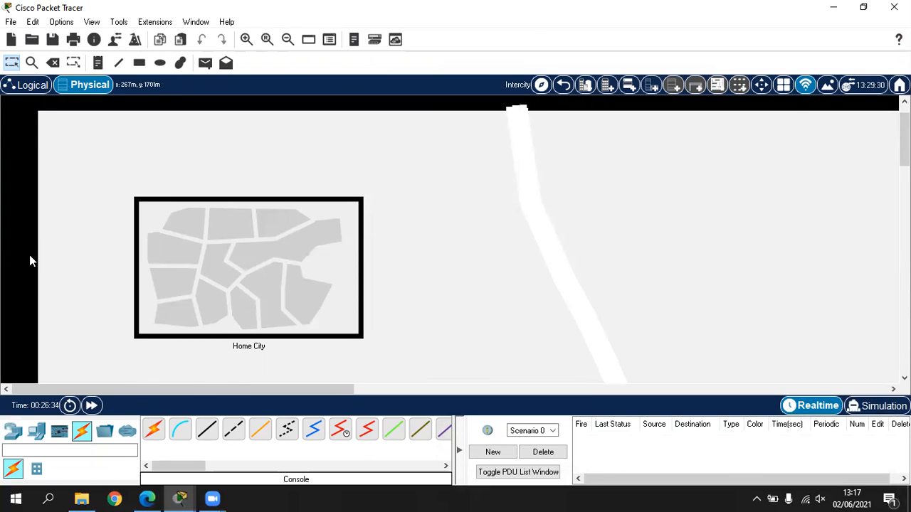
{"action": "left_click", "coordinate": [225, 248]}
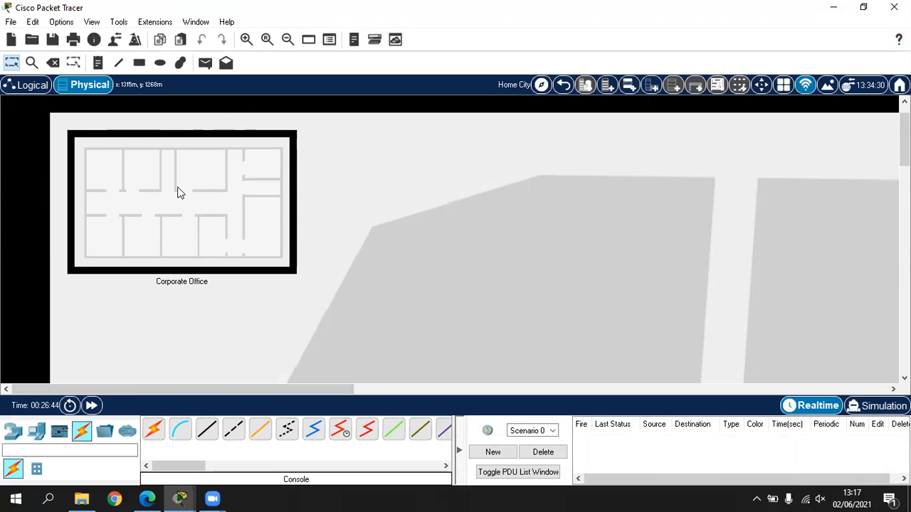
{"action": "left_click", "coordinate": [157, 198]}
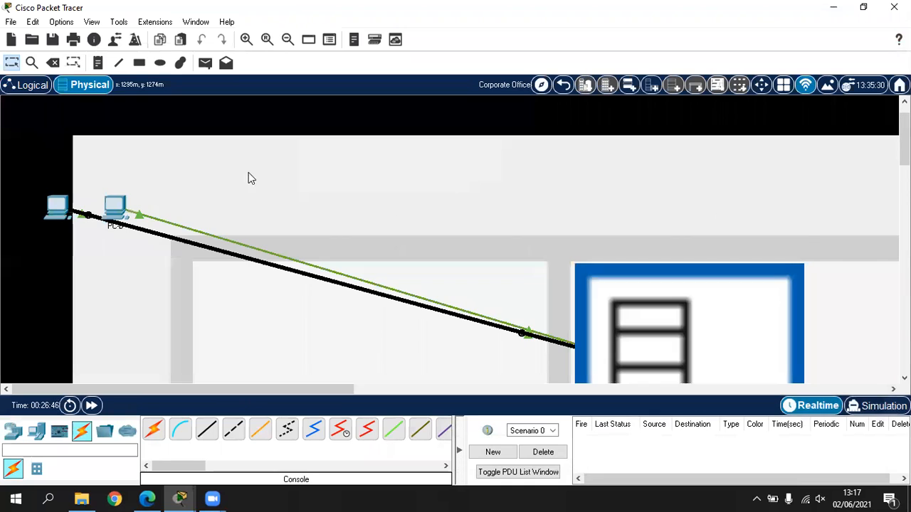
Examine the Corporate Office floor plan and where the PCs and the Main Wiring Closet are located
{"action": "left_click_drag", "start_coordinate": [904, 147], "coordinate": [904, 186]}
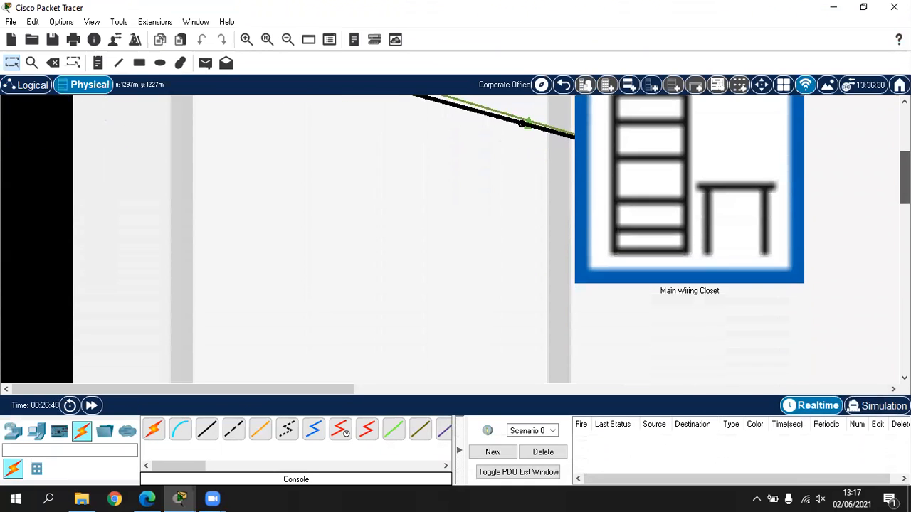
{"action": "left_click", "coordinate": [287, 40]}
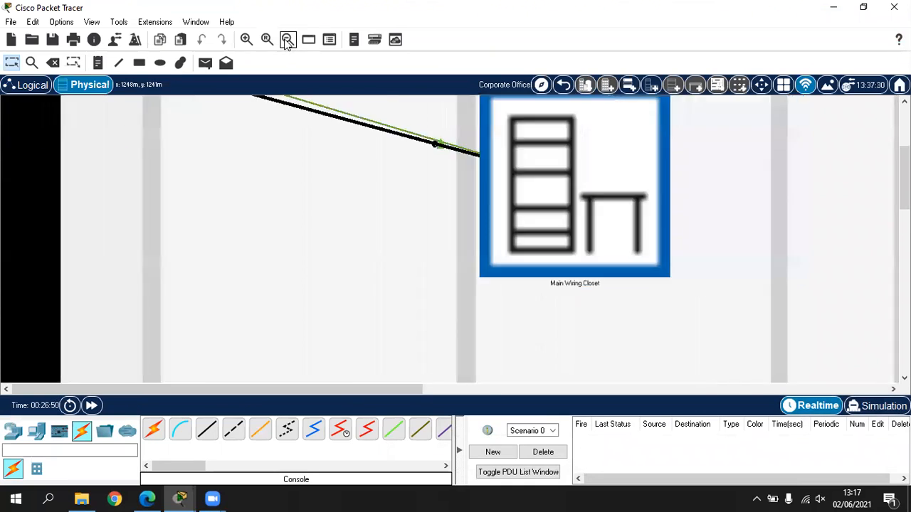
{"action": "left_click", "coordinate": [287, 40]}
{"action": "left_click", "coordinate": [288, 40]}
{"action": "left_click", "coordinate": [287, 40]}
{"action": "left_click", "coordinate": [287, 40]}
{"action": "left_click", "coordinate": [287, 40]}
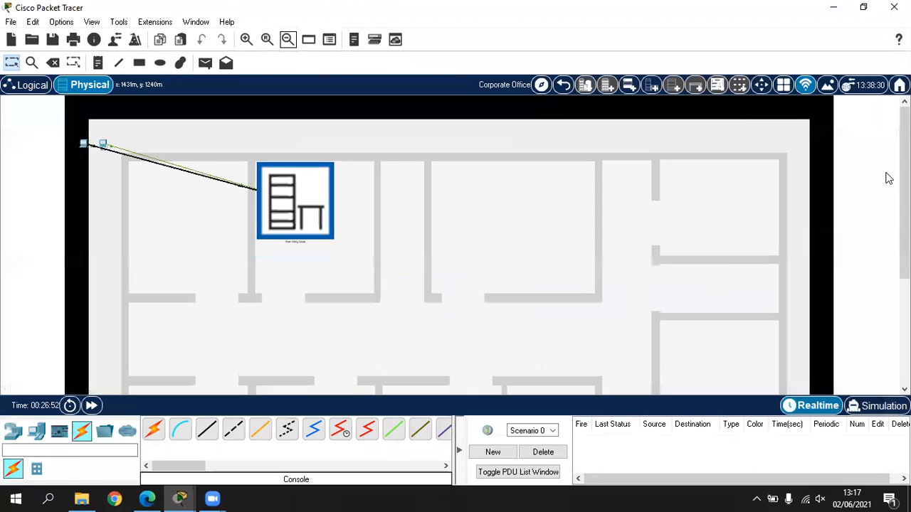
{"action": "mouse_move", "coordinate": [904, 181]}
{"action": "left_mouse_down"}
{"action": "mouse_move", "coordinate": [904, 220]}
{"action": "mouse_move", "coordinate": [904, 194]}
{"action": "left_mouse_up"}
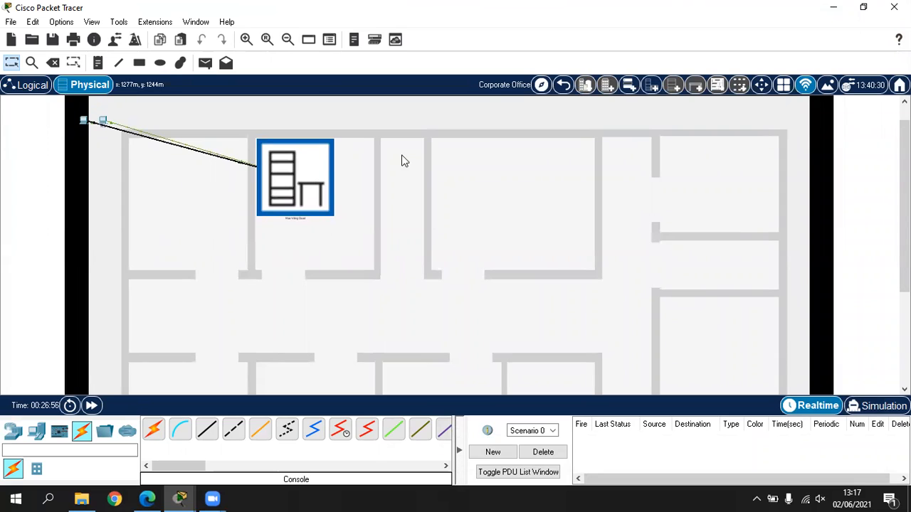
{"action": "left_click_drag", "start_coordinate": [904, 172], "coordinate": [882, 160]}
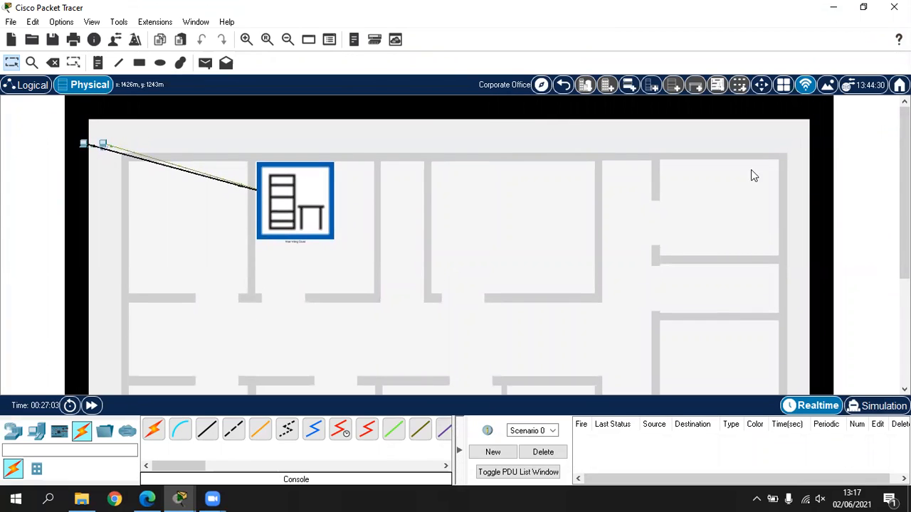
Enter the Main Wiring Closet and examine the rack holding R1, S1 and S2 with its cabling
{"action": "left_click", "coordinate": [246, 41]}
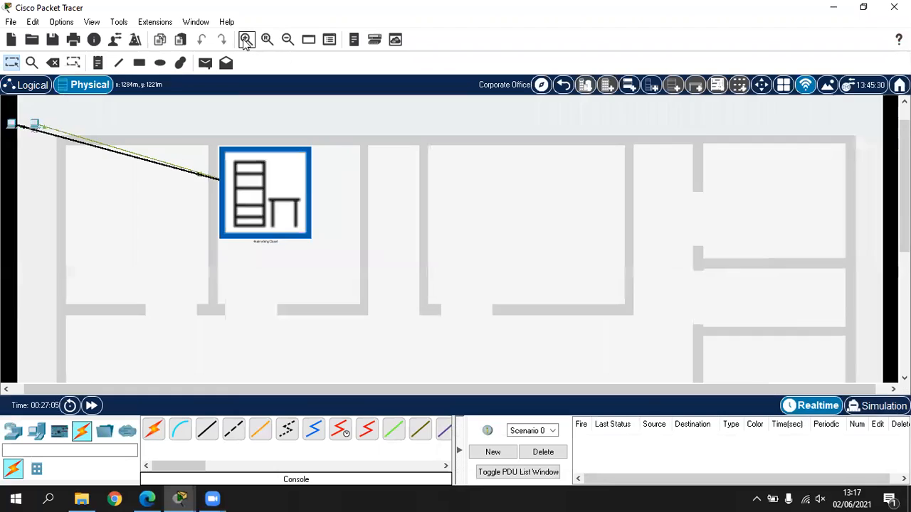
{"action": "left_click", "coordinate": [246, 40]}
{"action": "left_click", "coordinate": [246, 41]}
{"action": "left_click", "coordinate": [245, 41]}
{"action": "left_click", "coordinate": [245, 41]}
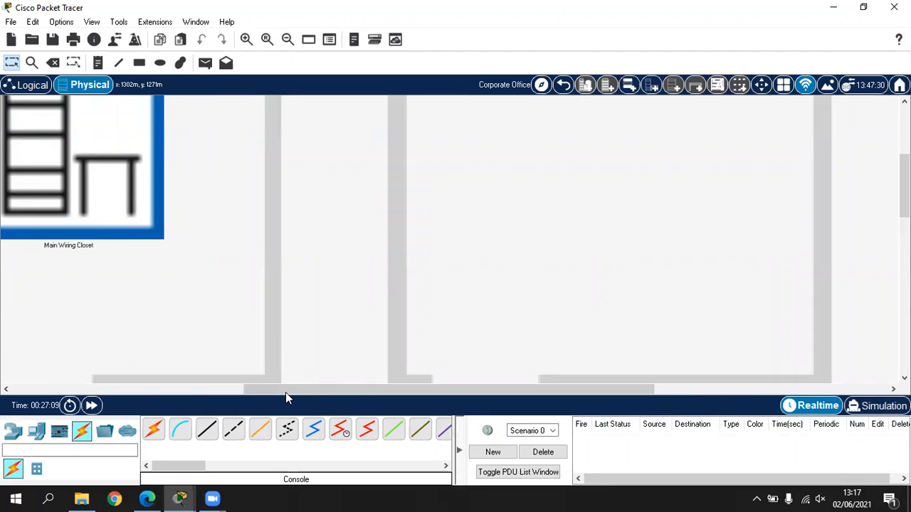
{"action": "left_click_drag", "start_coordinate": [307, 390], "coordinate": [245, 390]}
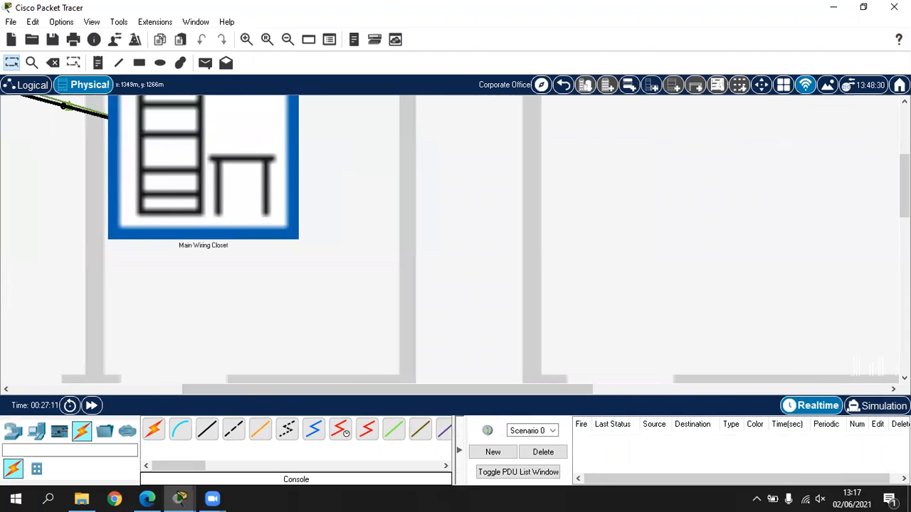
{"action": "left_click_drag", "start_coordinate": [904, 187], "coordinate": [904, 157]}
{"action": "left_click_drag", "start_coordinate": [425, 391], "coordinate": [330, 391]}
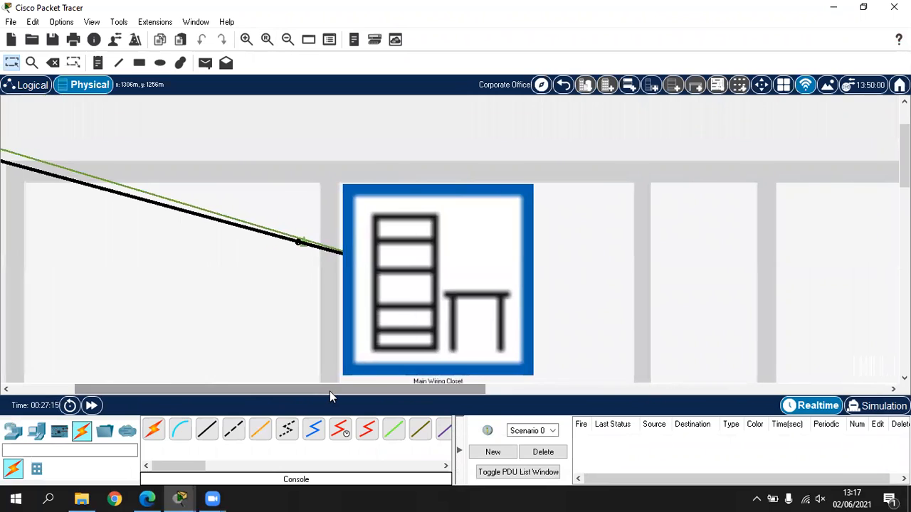
{"action": "left_click", "coordinate": [424, 330]}
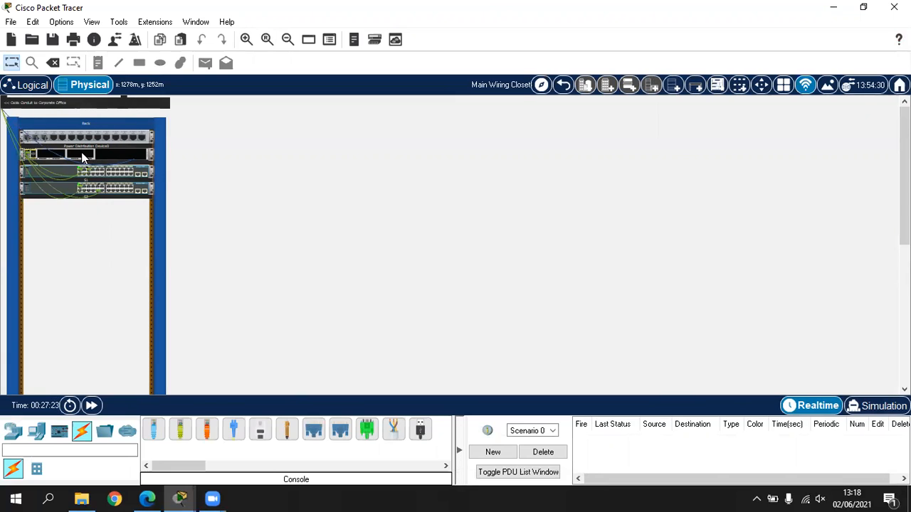
{"action": "left_click", "coordinate": [245, 45]}
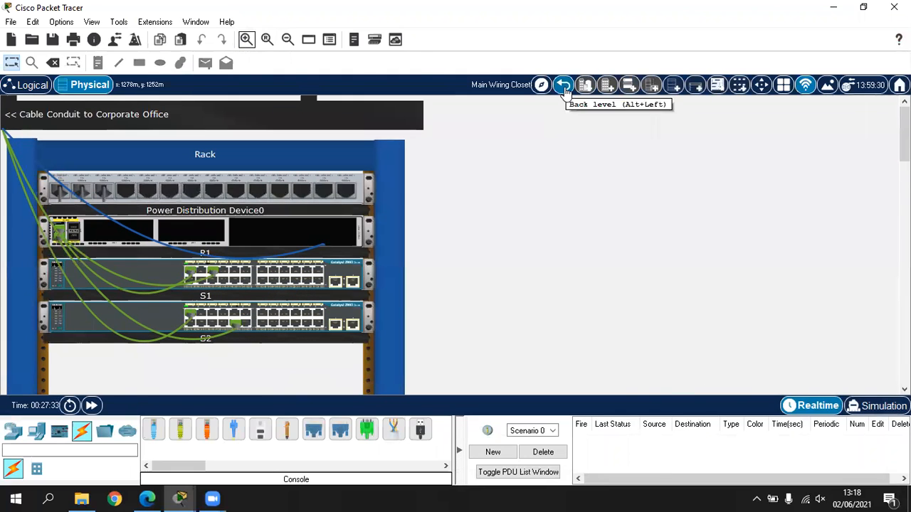
Go back to the Corporate Office and move PC-B and PC-A into the room adjoining the Main Wiring Closet, with PC-B above PC-A
{"action": "left_click", "coordinate": [563, 86]}
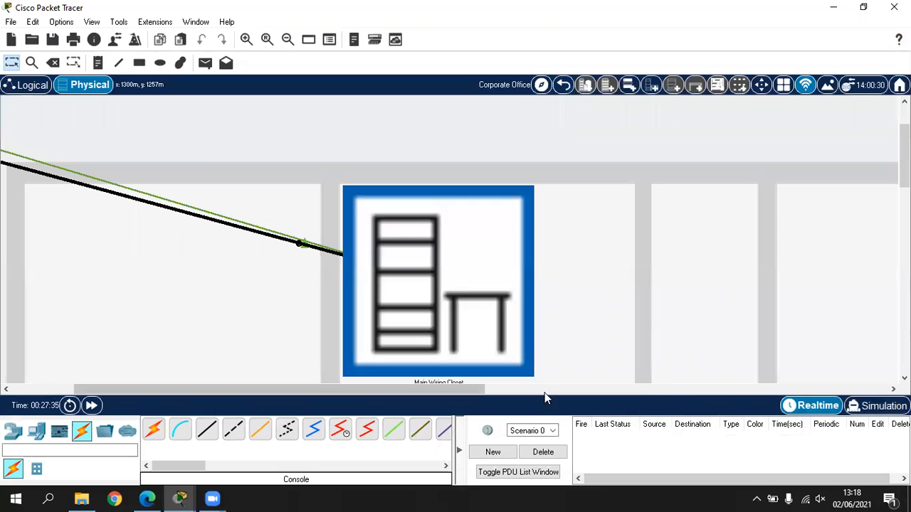
{"action": "left_click_drag", "start_coordinate": [444, 393], "coordinate": [334, 392]}
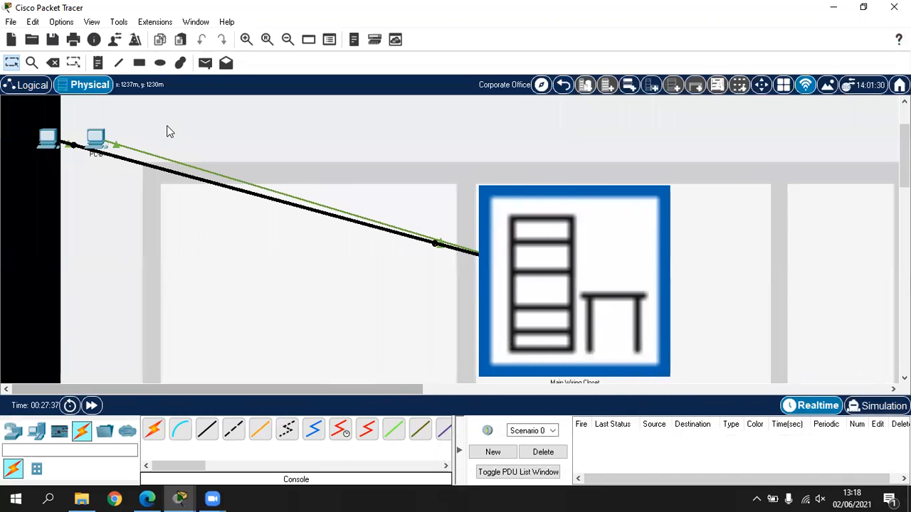
{"action": "left_click_drag", "start_coordinate": [903, 151], "coordinate": [904, 166]}
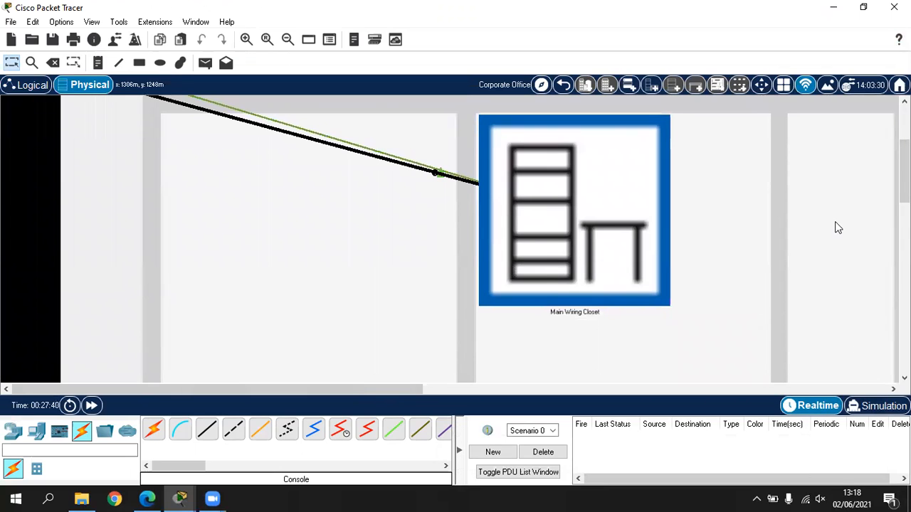
{"action": "scroll", "coordinate": [818, 180], "scroll_direction": "up", "scroll_amount": 3}
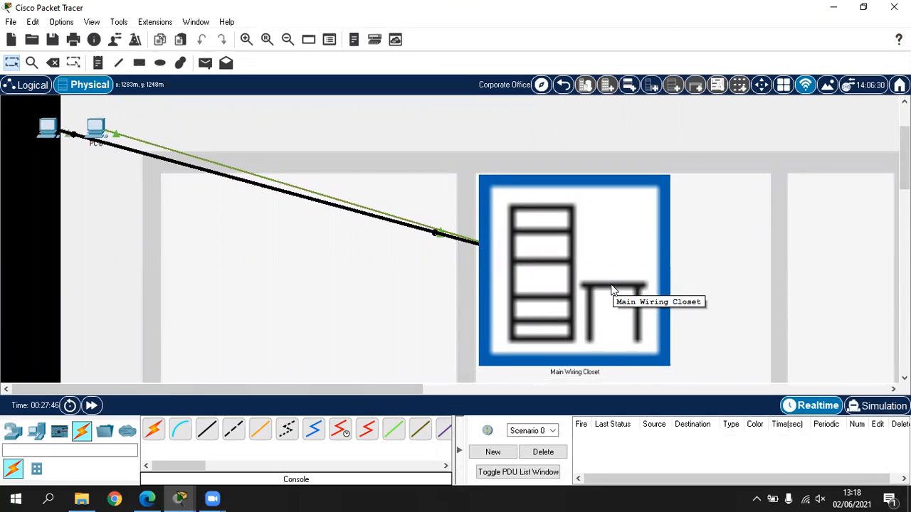
{"action": "left_click_drag", "start_coordinate": [97, 130], "coordinate": [317, 225]}
{"action": "left_click_drag", "start_coordinate": [66, 140], "coordinate": [317, 288]}
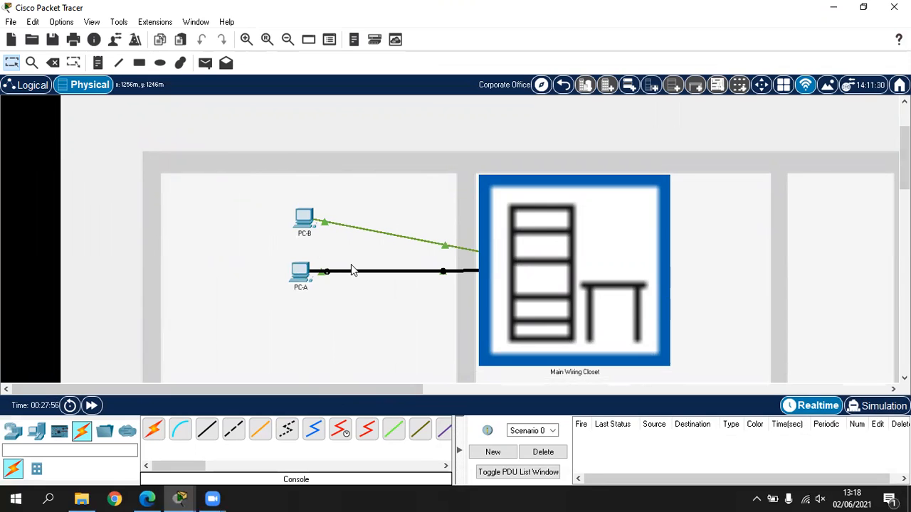
Compare the cabled rack in the Main Wiring Closet with the logical topology and return to the Corporate Office
{"action": "left_click", "coordinate": [538, 237]}
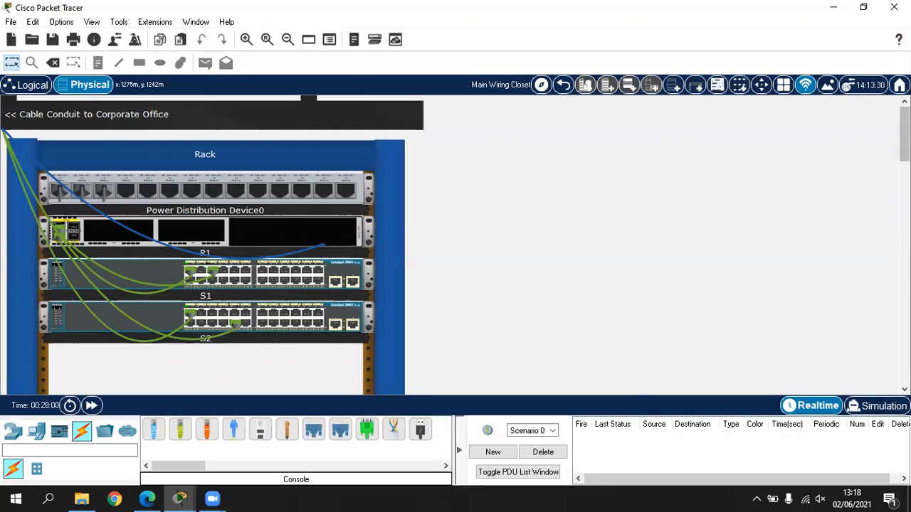
{"action": "left_click", "coordinate": [8, 85]}
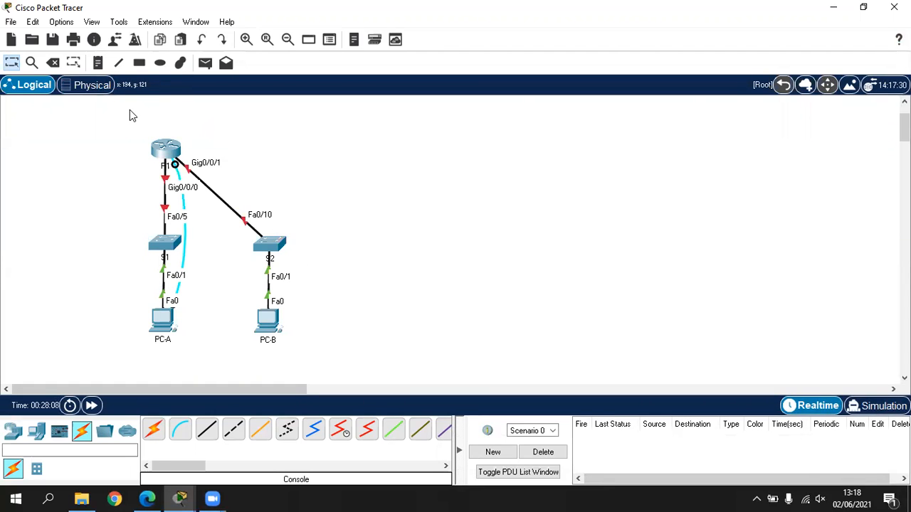
{"action": "left_click", "coordinate": [91, 85]}
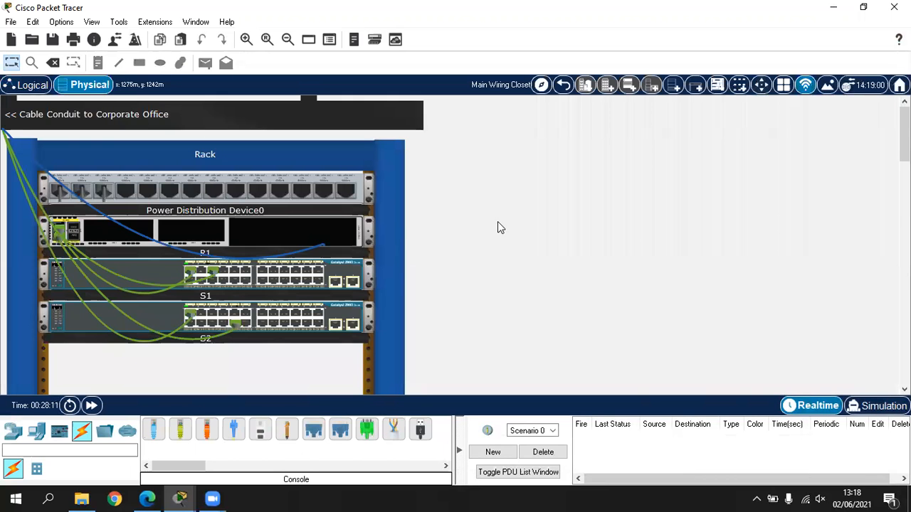
{"action": "left_click", "coordinate": [563, 84]}
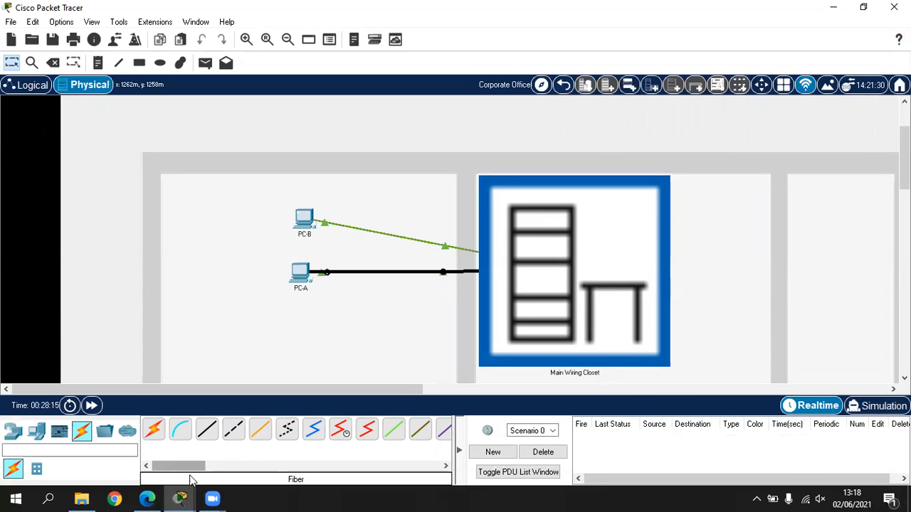
Switch to the other Packet Tracer window with the empty workspace and examine the rack in its physical Main Wiring Closet
{"action": "mouse_move", "coordinate": [177, 498]}
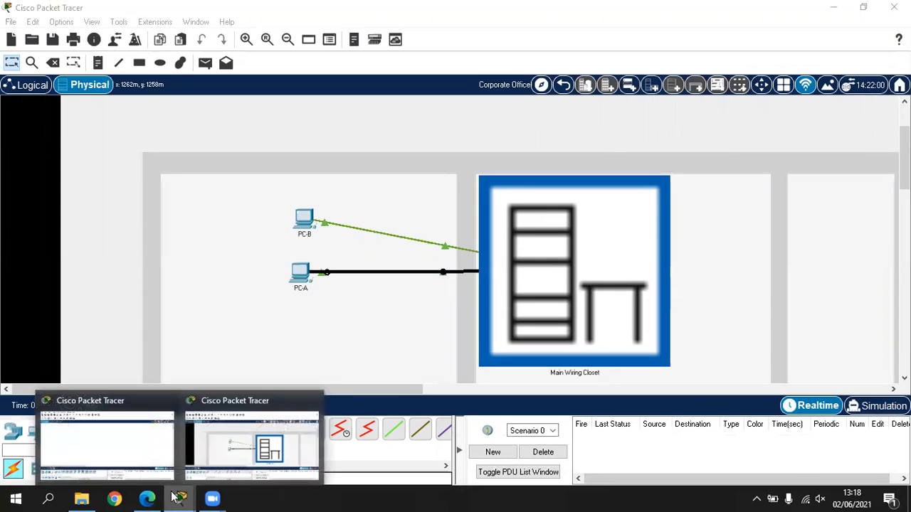
{"action": "left_click", "coordinate": [126, 462]}
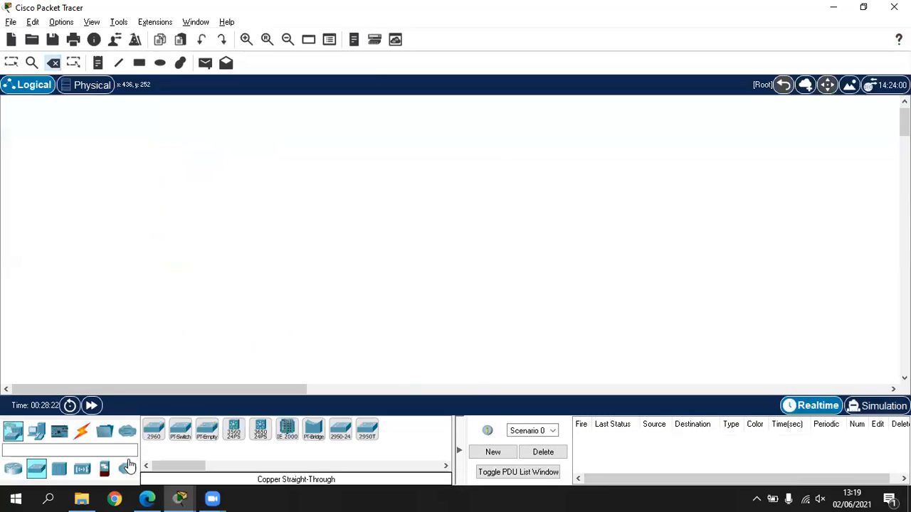
{"action": "left_click", "coordinate": [92, 86]}
{"action": "scroll", "coordinate": [455, 245], "scroll_direction": "down", "scroll_amount": 5}
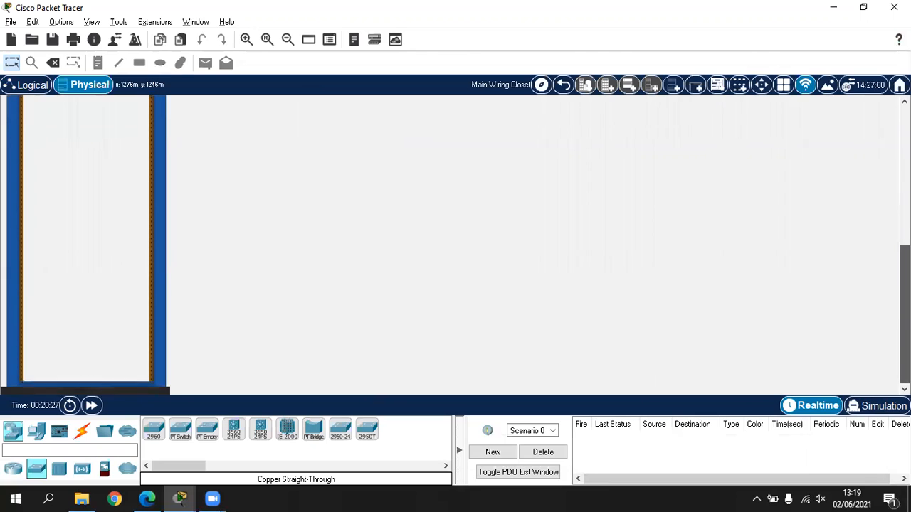
{"action": "scroll", "coordinate": [456, 245], "scroll_direction": "up", "scroll_amount": 5}
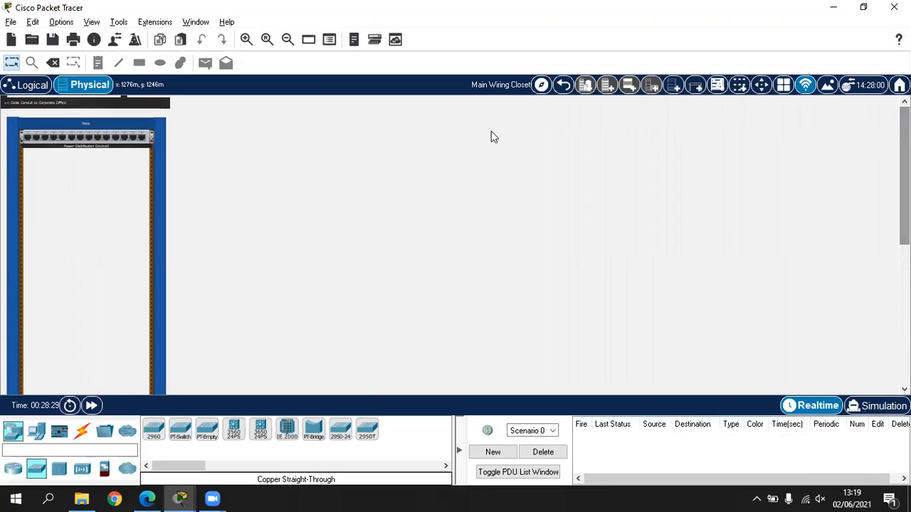
{"action": "mouse_move", "coordinate": [903, 172]}
{"action": "left_mouse_down"}
{"action": "mouse_move", "coordinate": [904, 195]}
{"action": "mouse_move", "coordinate": [904, 171]}
{"action": "left_mouse_up"}
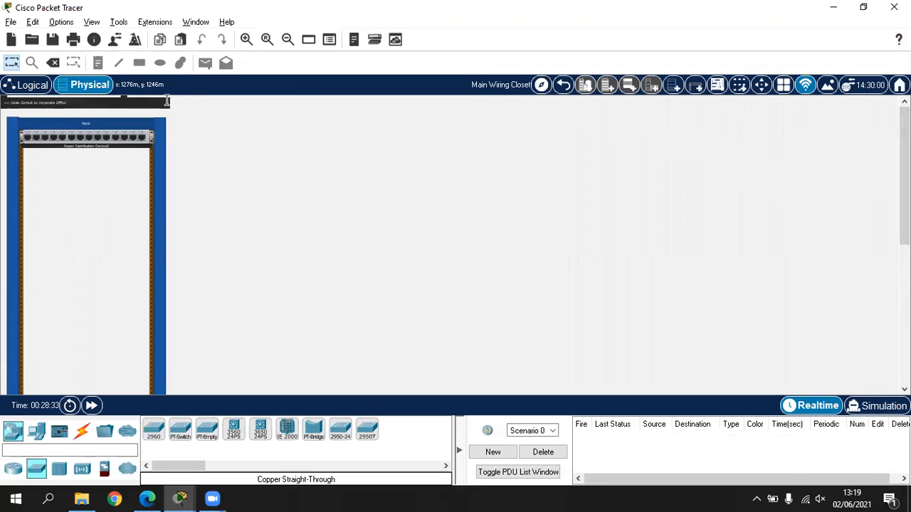
{"action": "left_click", "coordinate": [246, 39]}
{"action": "left_click", "coordinate": [247, 39]}
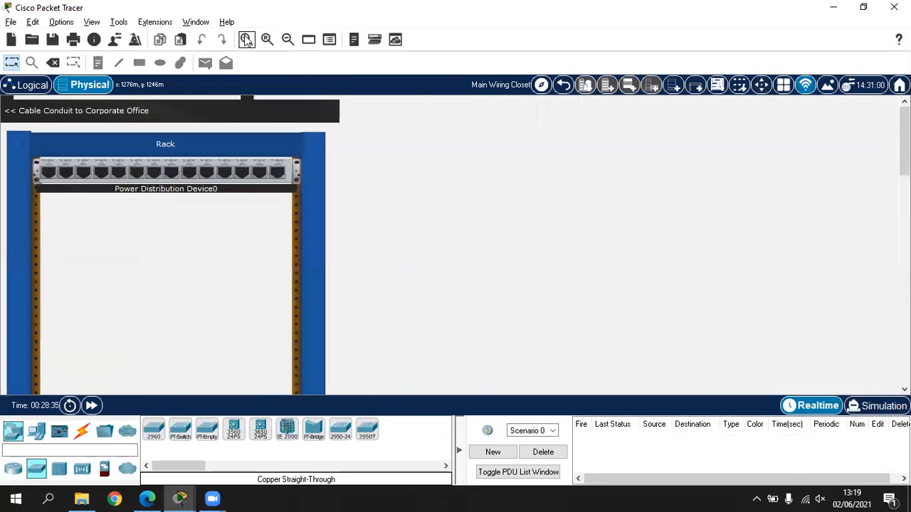
{"action": "mouse_move", "coordinate": [904, 130]}
{"action": "left_mouse_down"}
{"action": "mouse_move", "coordinate": [904, 152]}
{"action": "mouse_move", "coordinate": [903, 131]}
{"action": "left_mouse_up"}
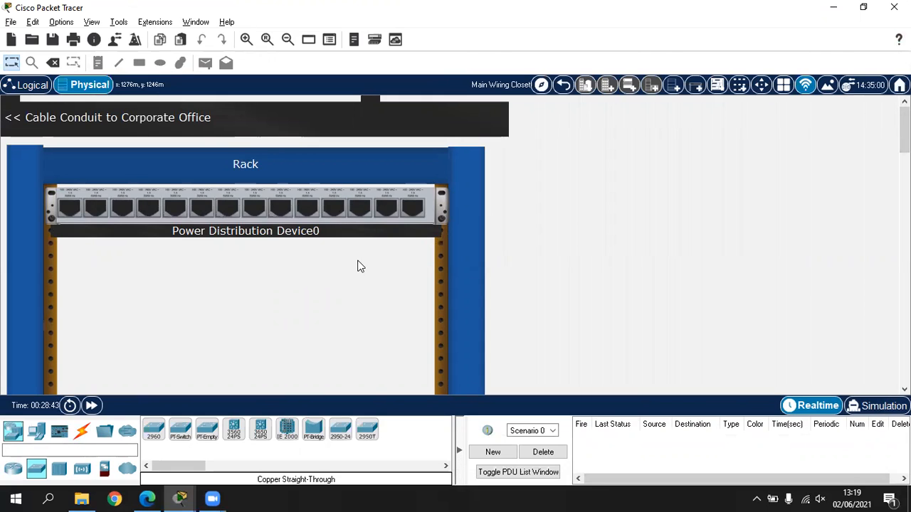
{"action": "scroll", "coordinate": [190, 275], "scroll_direction": "down", "scroll_amount": 2}
{"action": "scroll", "coordinate": [190, 276], "scroll_direction": "up", "scroll_amount": 2}
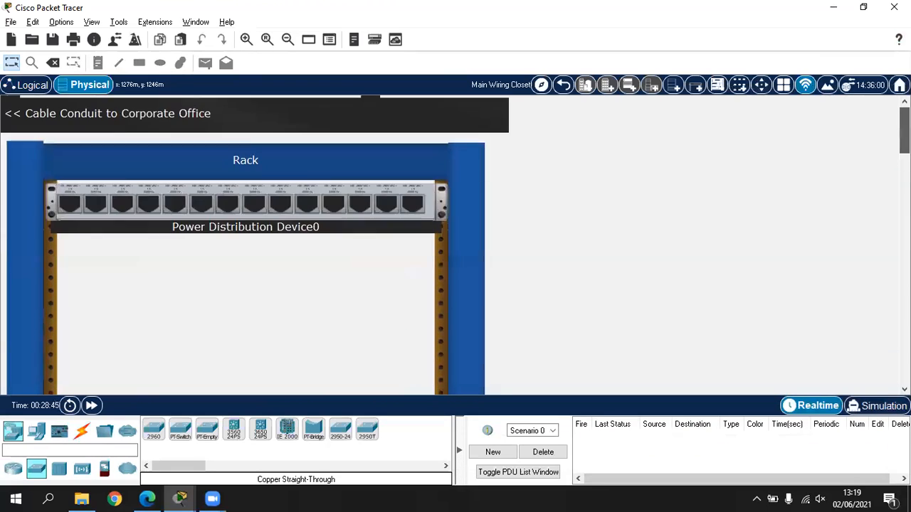
{"action": "mouse_move", "coordinate": [904, 133]}
{"action": "left_mouse_down"}
{"action": "mouse_move", "coordinate": [904, 336]}
{"action": "mouse_move", "coordinate": [904, 129]}
{"action": "left_mouse_up"}
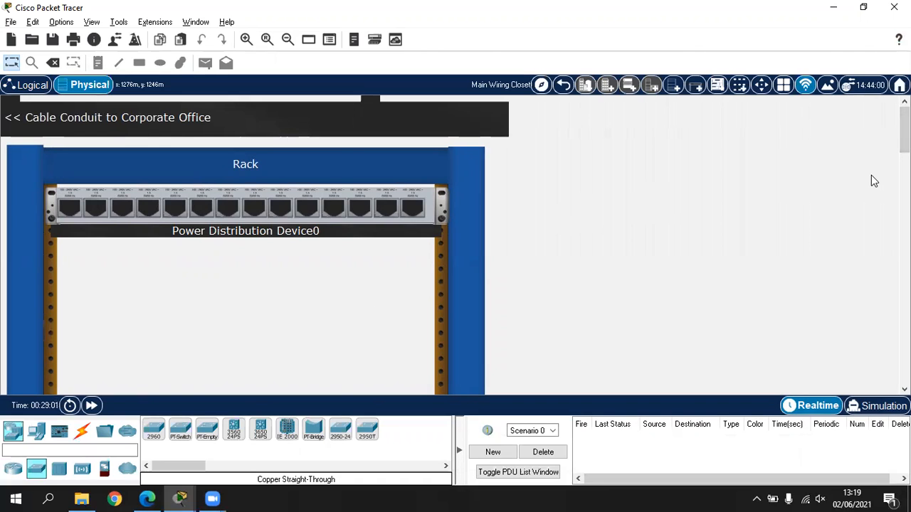
{"action": "left_click", "coordinate": [287, 40]}
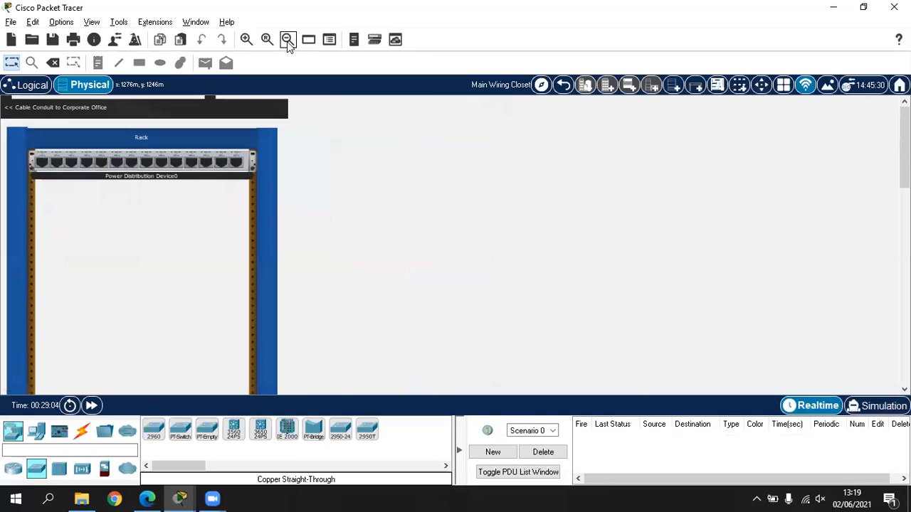
Add a table beside the rack in the Main Wiring Closet
{"action": "left_click", "coordinate": [695, 86]}
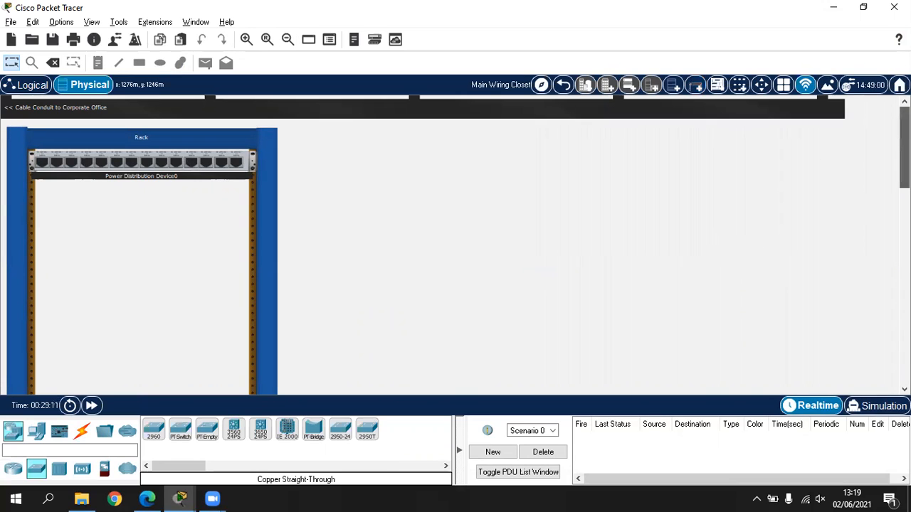
{"action": "left_click_drag", "start_coordinate": [903, 142], "coordinate": [903, 275]}
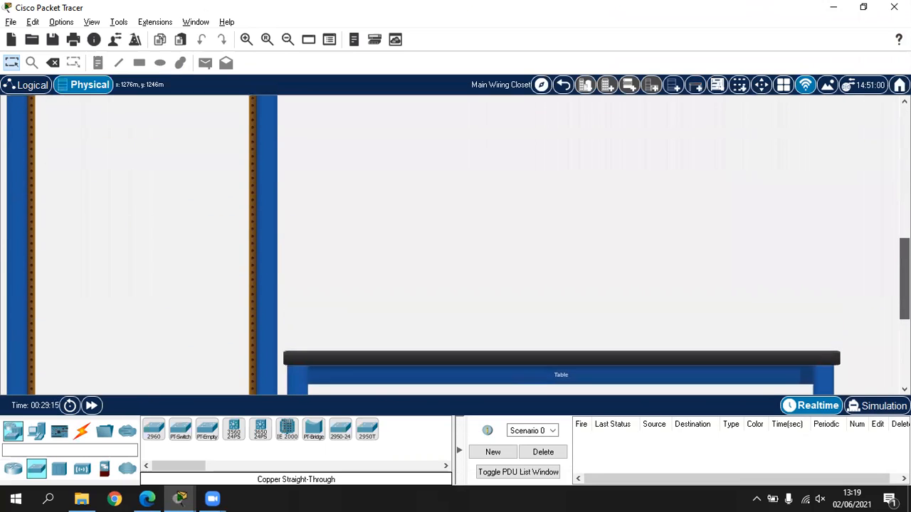
Add a second table to the Main Wiring Closet and delete it again
{"action": "left_click", "coordinate": [696, 93]}
{"action": "left_click_drag", "start_coordinate": [545, 391], "coordinate": [715, 390]}
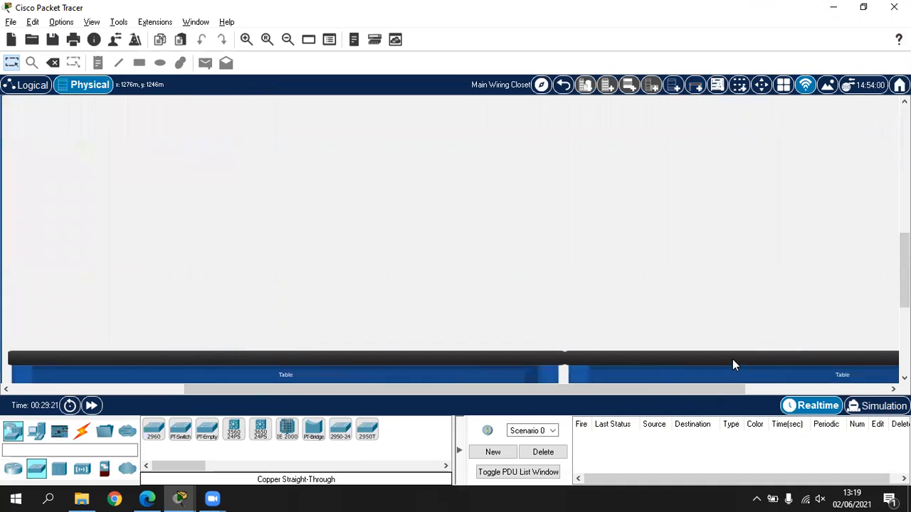
{"action": "left_click", "coordinate": [53, 63]}
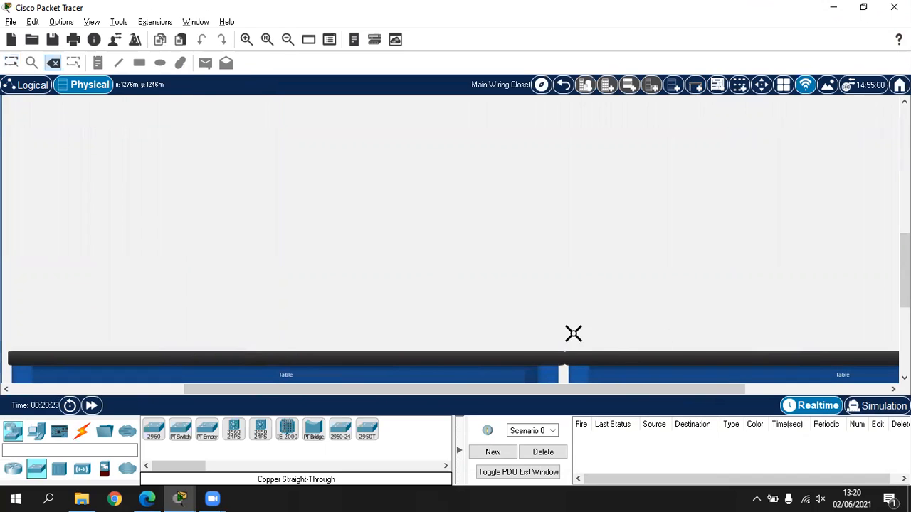
{"action": "left_click", "coordinate": [612, 355]}
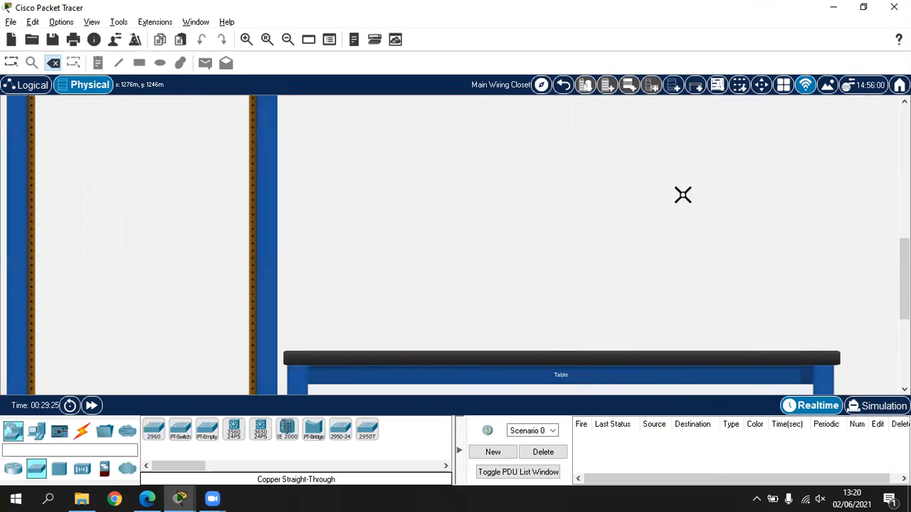
Place a 4331 router in the rack below the power distribution device
{"action": "left_click_drag", "start_coordinate": [902, 279], "coordinate": [882, 146]}
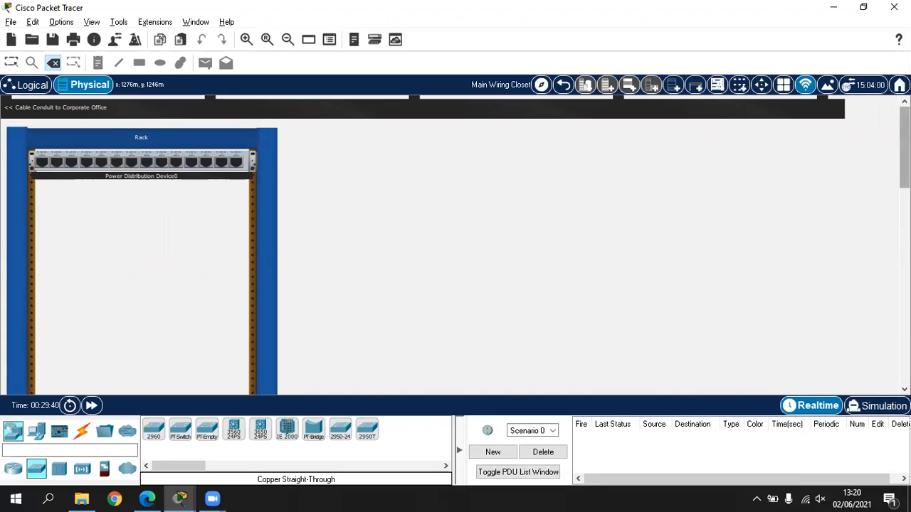
{"action": "mouse_move", "coordinate": [904, 147]}
{"action": "left_mouse_down"}
{"action": "mouse_move", "coordinate": [904, 278]}
{"action": "mouse_move", "coordinate": [904, 148]}
{"action": "left_mouse_up"}
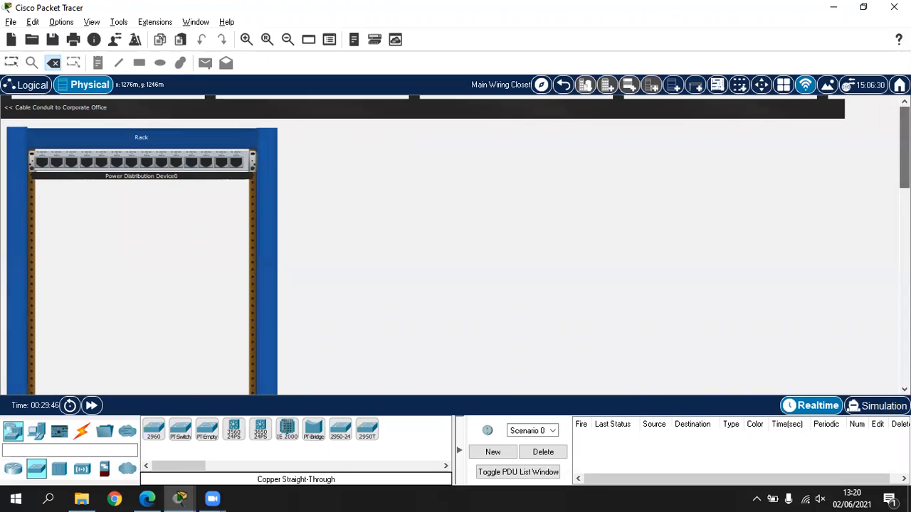
{"action": "left_click", "coordinate": [12, 473]}
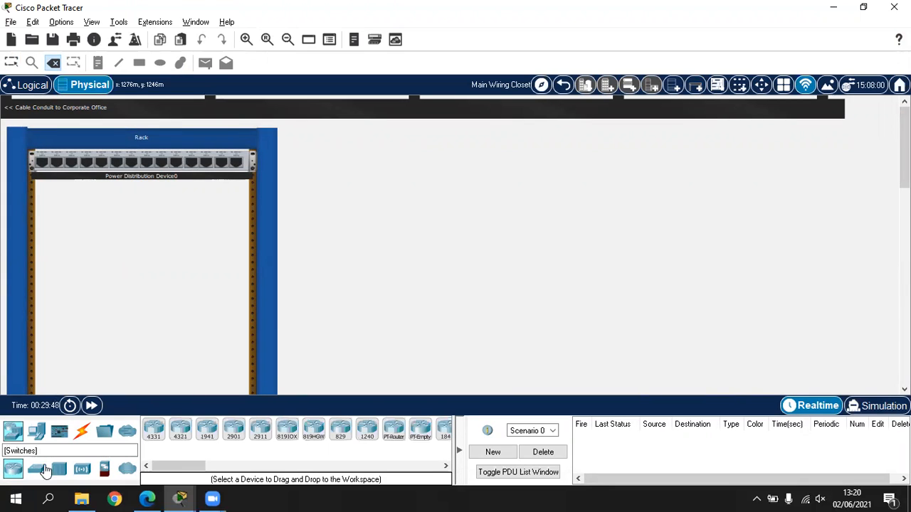
{"action": "left_click_drag", "start_coordinate": [156, 434], "coordinate": [157, 438]}
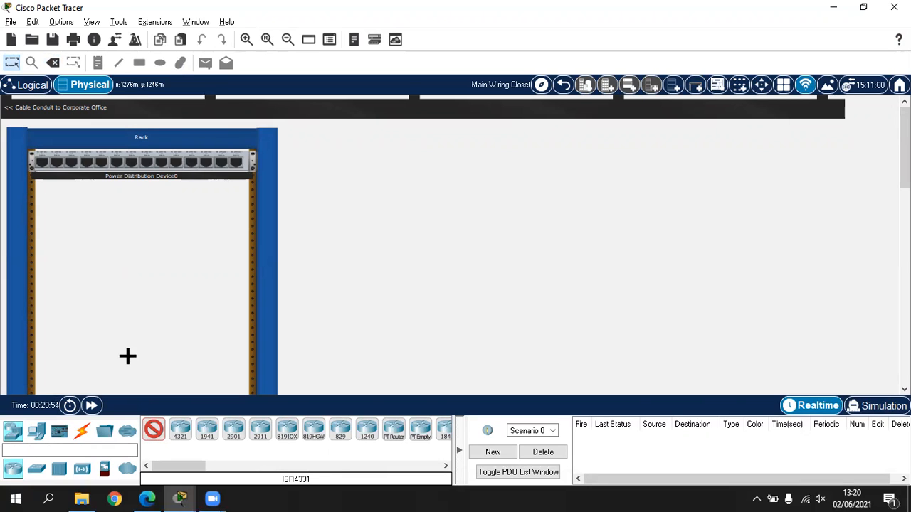
{"action": "left_click", "coordinate": [154, 432]}
{"action": "left_click", "coordinate": [154, 438]}
{"action": "left_click", "coordinate": [44, 195]}
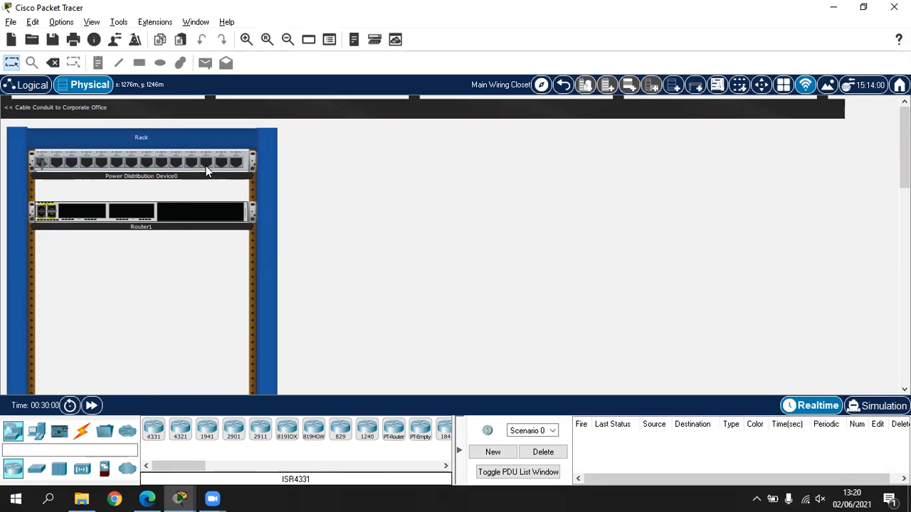
Move the router up to just beneath the power distribution device and rename it R1
{"action": "mouse_move", "coordinate": [178, 217]}
{"action": "left_mouse_down"}
{"action": "mouse_move", "coordinate": [175, 183]}
{"action": "mouse_move", "coordinate": [175, 206]}
{"action": "left_mouse_up"}
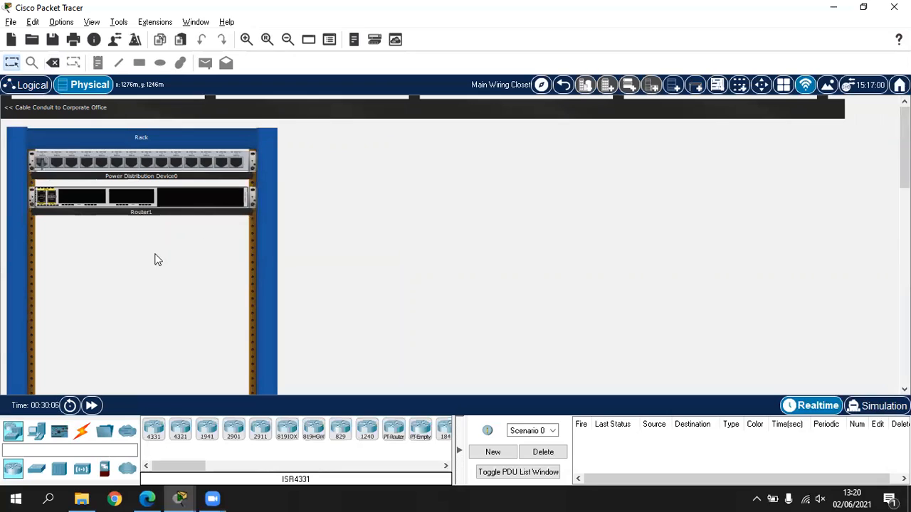
{"action": "mouse_move", "coordinate": [157, 192]}
{"action": "left_mouse_down"}
{"action": "mouse_move", "coordinate": [152, 183]}
{"action": "mouse_move", "coordinate": [164, 183]}
{"action": "mouse_move", "coordinate": [165, 202]}
{"action": "left_mouse_up"}
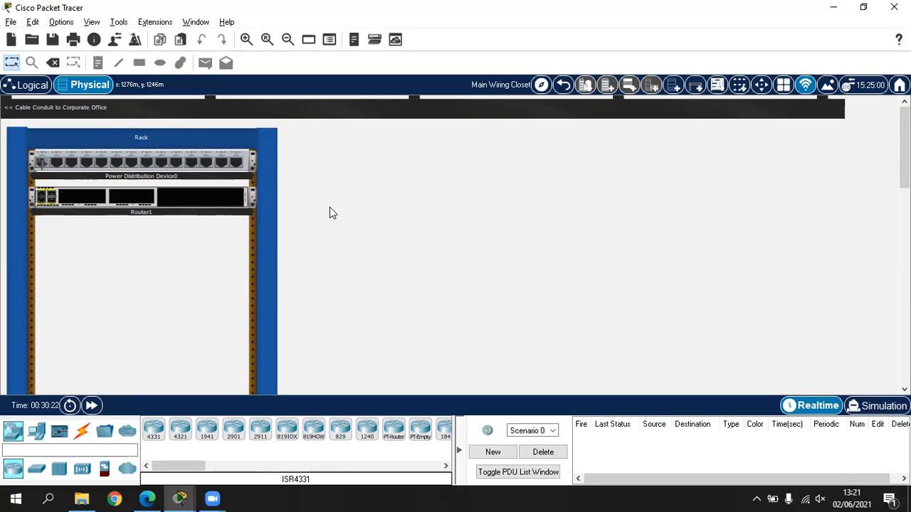
{"action": "left_click", "coordinate": [157, 212]}
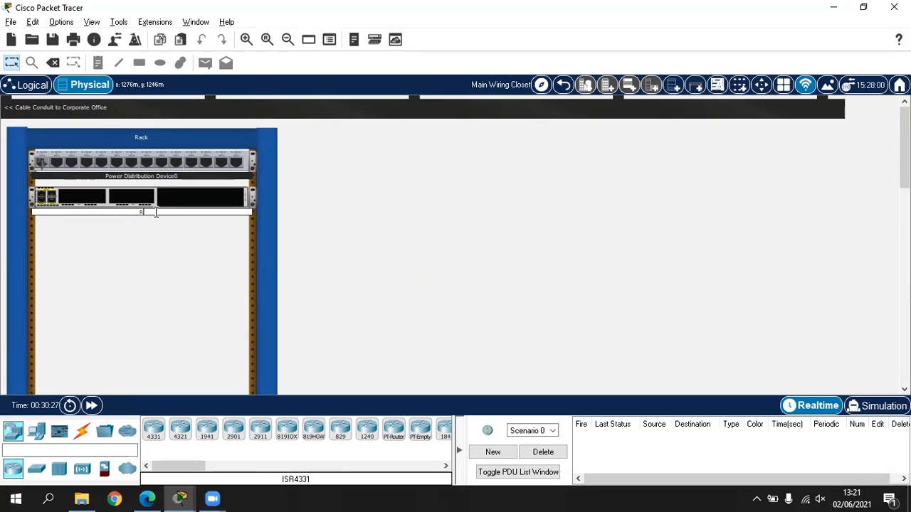
{"action": "left_click", "coordinate": [350, 229]}
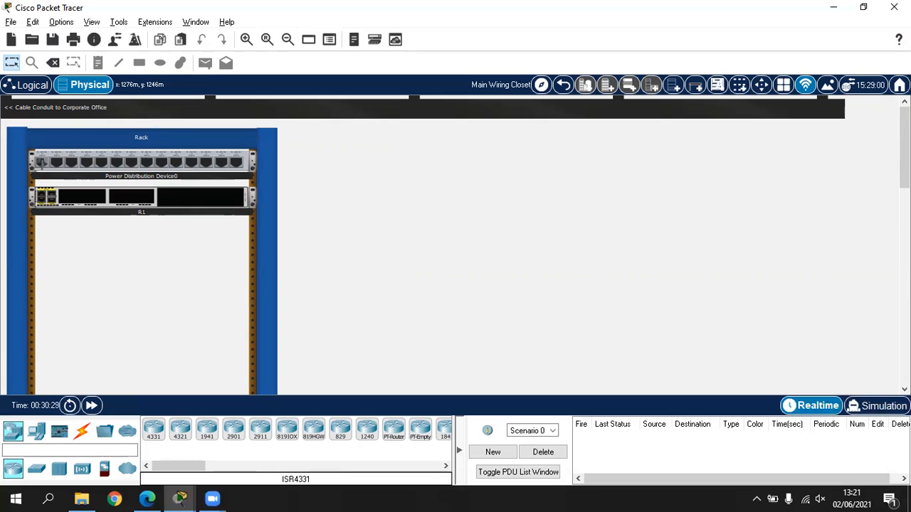
Place two 2960 switches in the rack below R1, one under the other with a gap between them
{"action": "left_click_drag", "start_coordinate": [904, 148], "coordinate": [904, 169]}
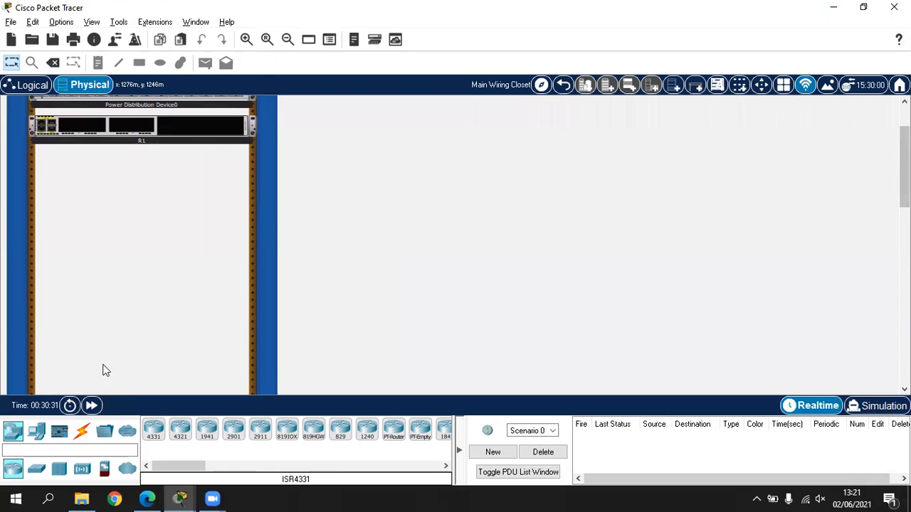
{"action": "left_click", "coordinate": [37, 468]}
{"action": "left_click", "coordinate": [149, 436]}
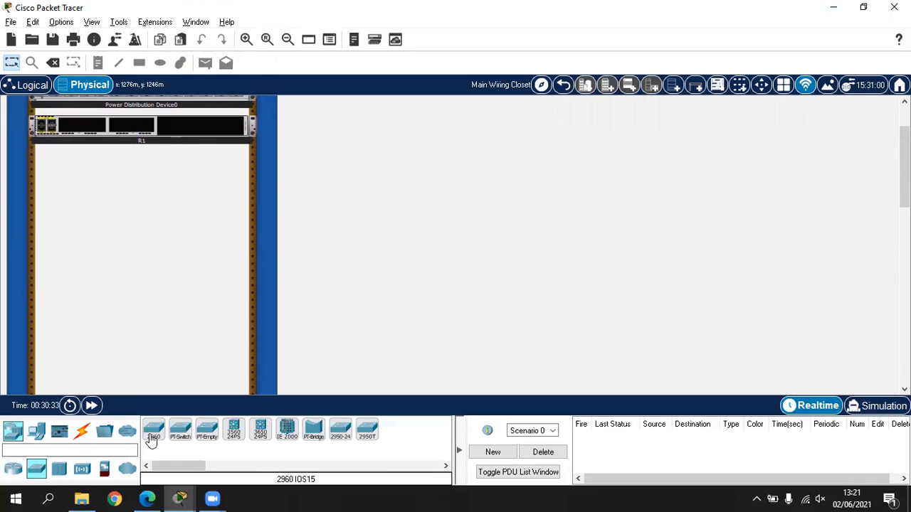
{"action": "left_click", "coordinate": [74, 179]}
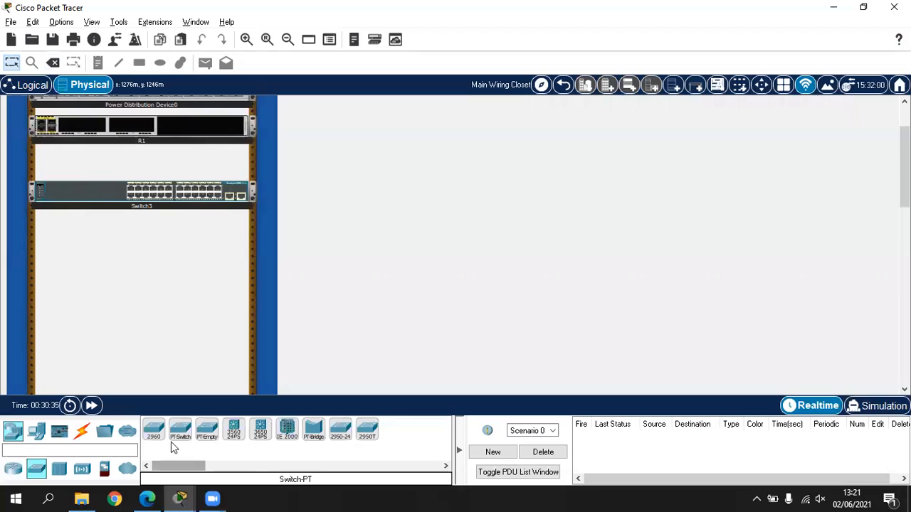
{"action": "left_click", "coordinate": [149, 434]}
{"action": "left_click", "coordinate": [72, 215]}
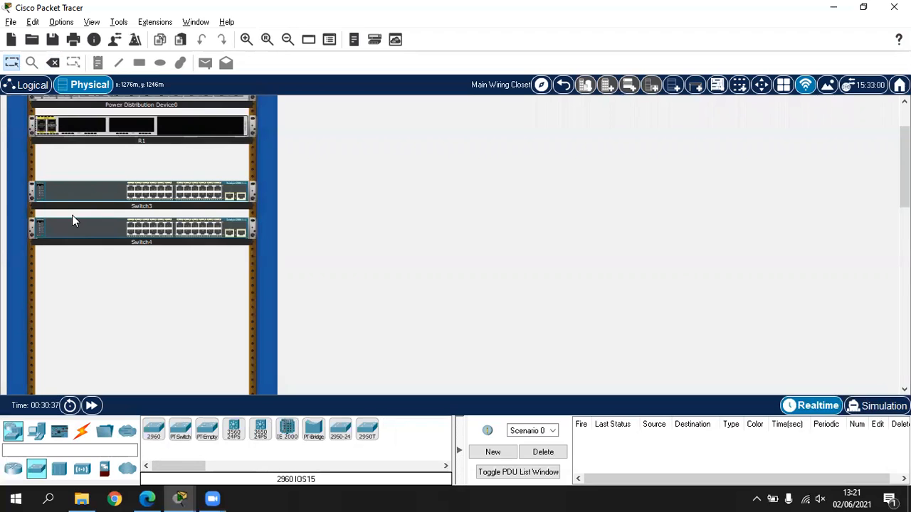
{"action": "left_click_drag", "start_coordinate": [82, 227], "coordinate": [82, 213]}
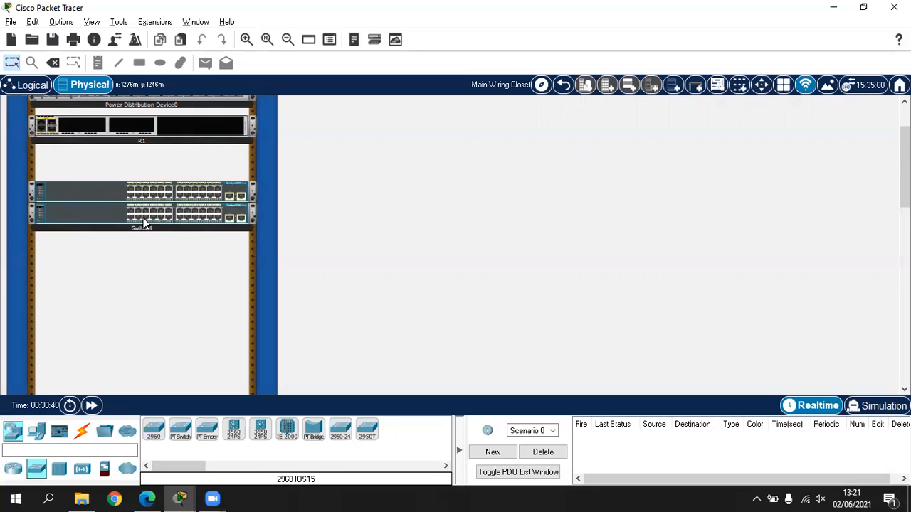
{"action": "left_click_drag", "start_coordinate": [141, 219], "coordinate": [148, 228]}
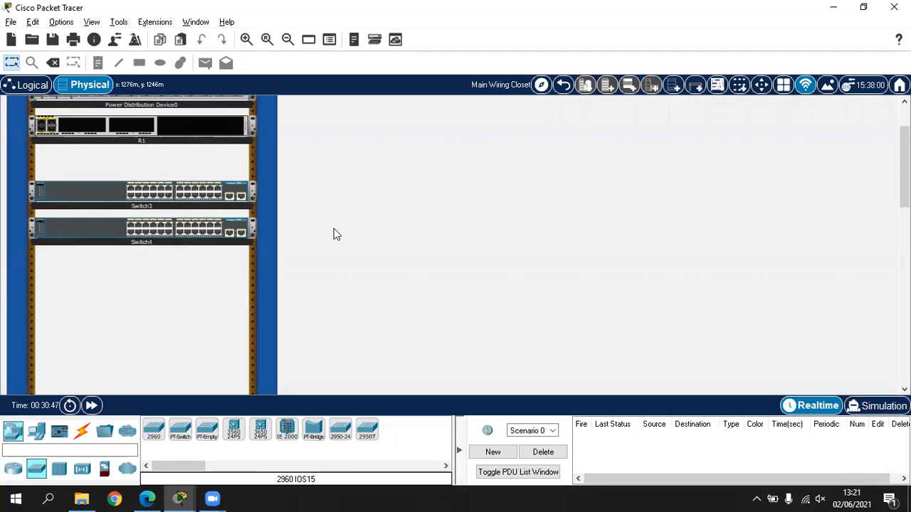
Rename the upper switch in the rack S1 and the lower switch S2
{"action": "left_click", "coordinate": [151, 206]}
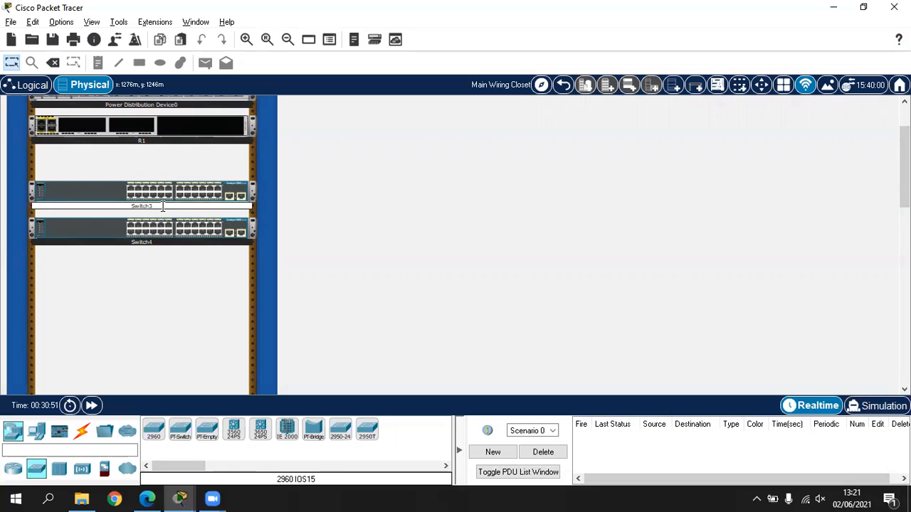
{"action": "key", "text": "BackSpace"}
{"action": "key", "text": "BackSpace"}
{"action": "key", "text": "BackSpace"}
{"action": "type", "text": "1"}
{"action": "left_click", "coordinate": [155, 243]}
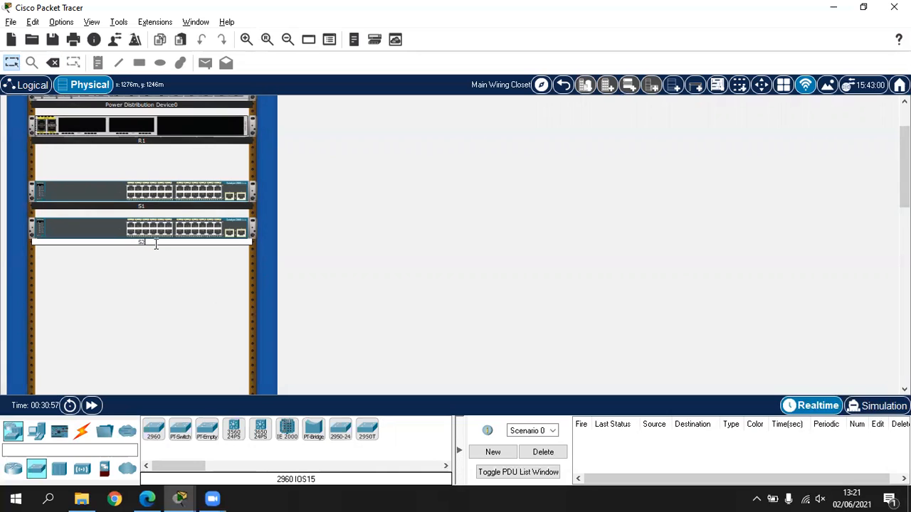
{"action": "left_click", "coordinate": [313, 235]}
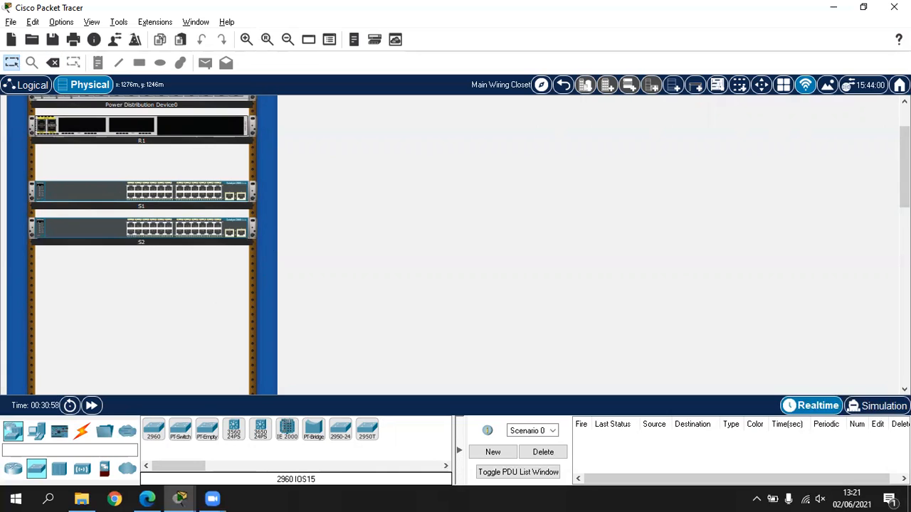
Check the finished topology in the original file's logical view and return to the new file's wiring closet
{"action": "left_click_drag", "start_coordinate": [904, 166], "coordinate": [904, 242]}
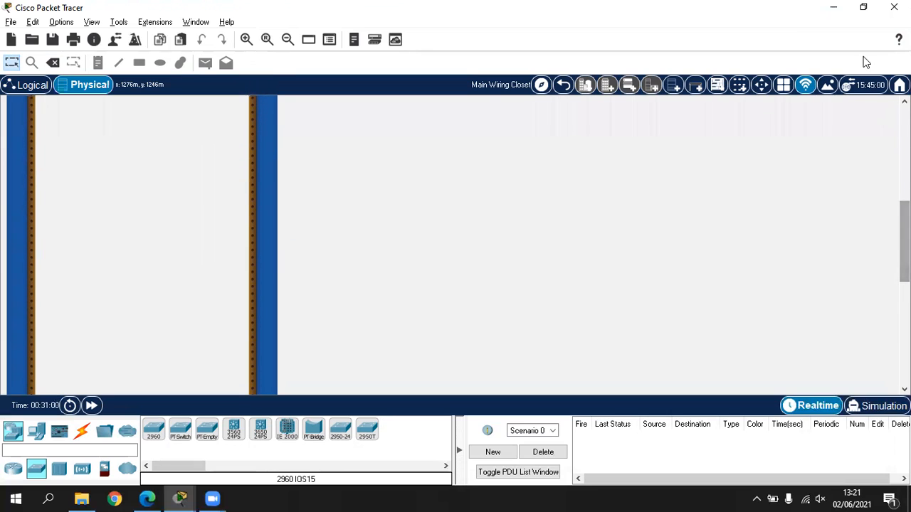
{"action": "mouse_move", "coordinate": [184, 496]}
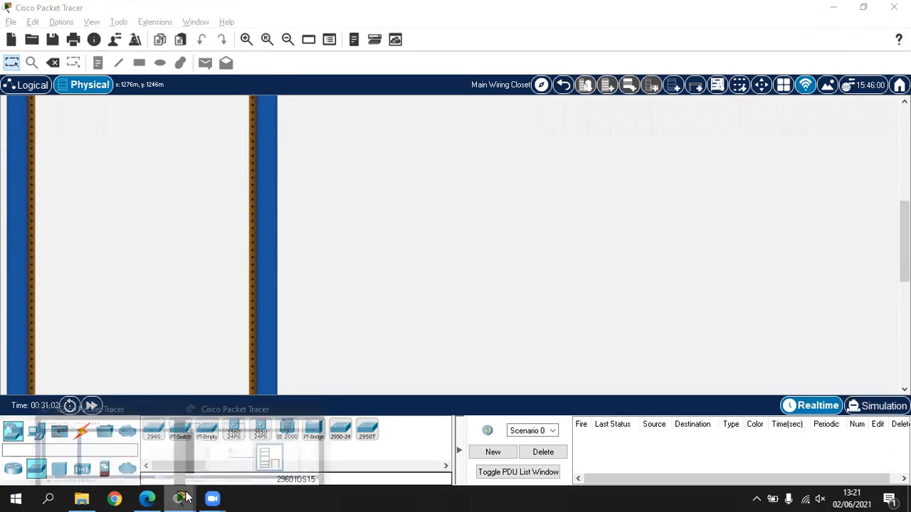
{"action": "left_click", "coordinate": [214, 458]}
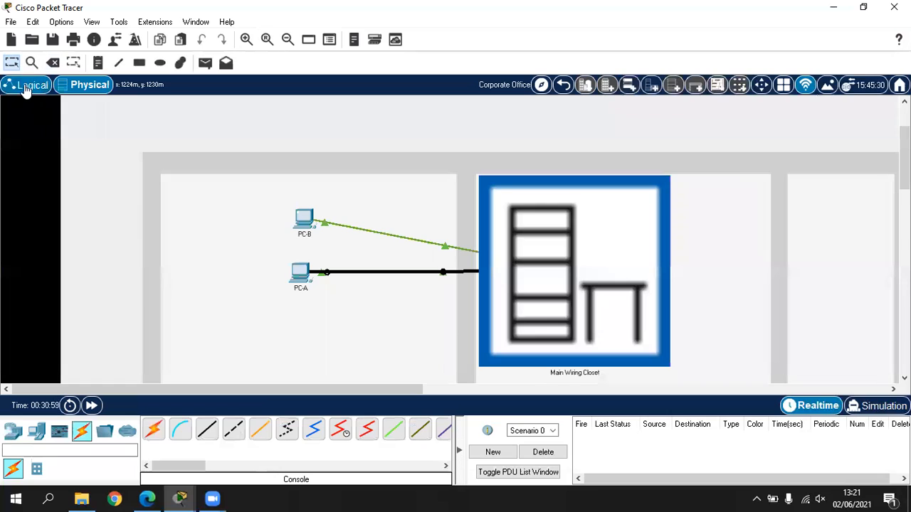
{"action": "left_click", "coordinate": [26, 86]}
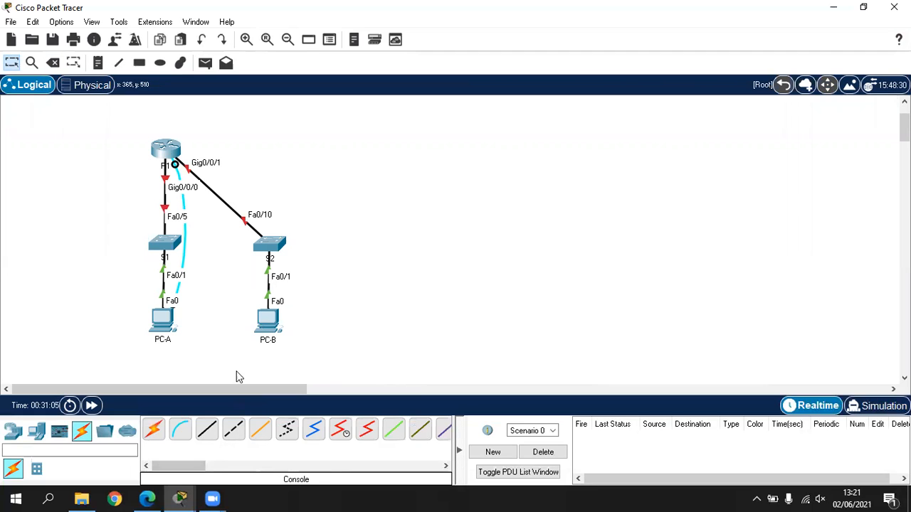
{"action": "mouse_move", "coordinate": [183, 498]}
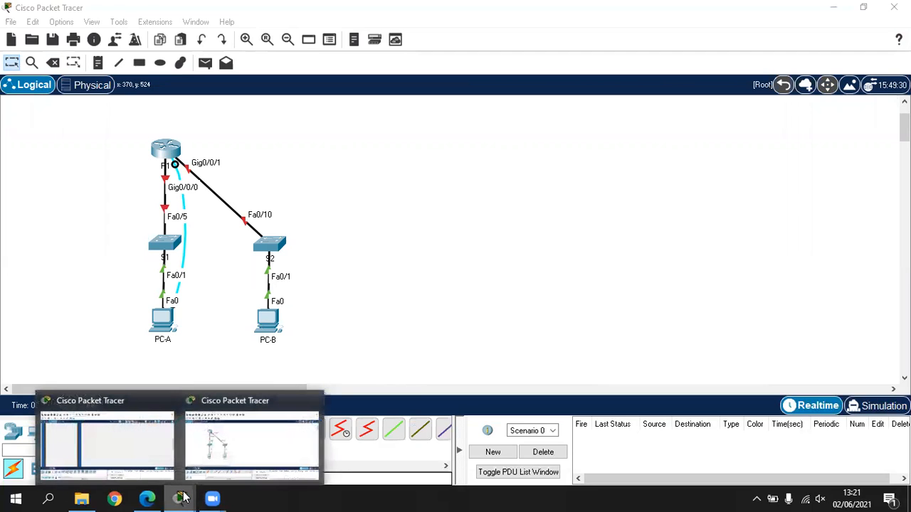
{"action": "left_click", "coordinate": [93, 455]}
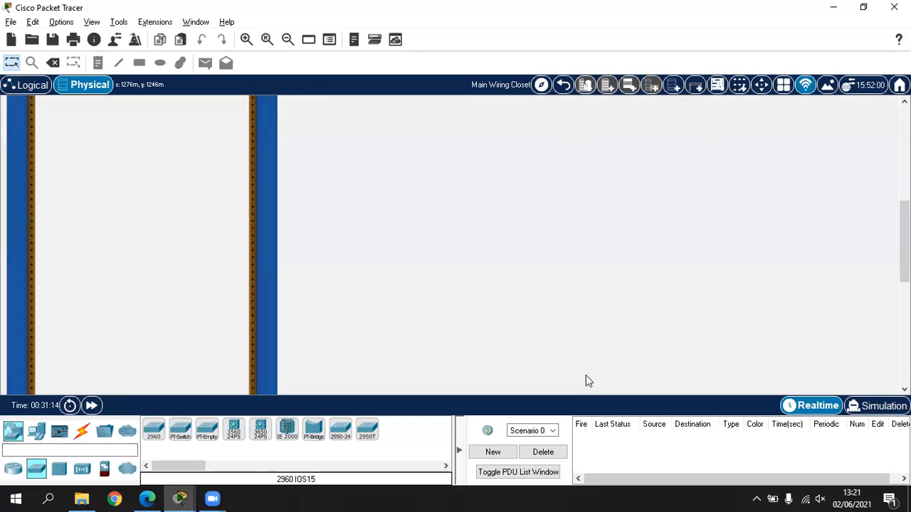
Rename the table in the Main Wiring Closet Table 1
{"action": "left_click_drag", "start_coordinate": [904, 242], "coordinate": [904, 283]}
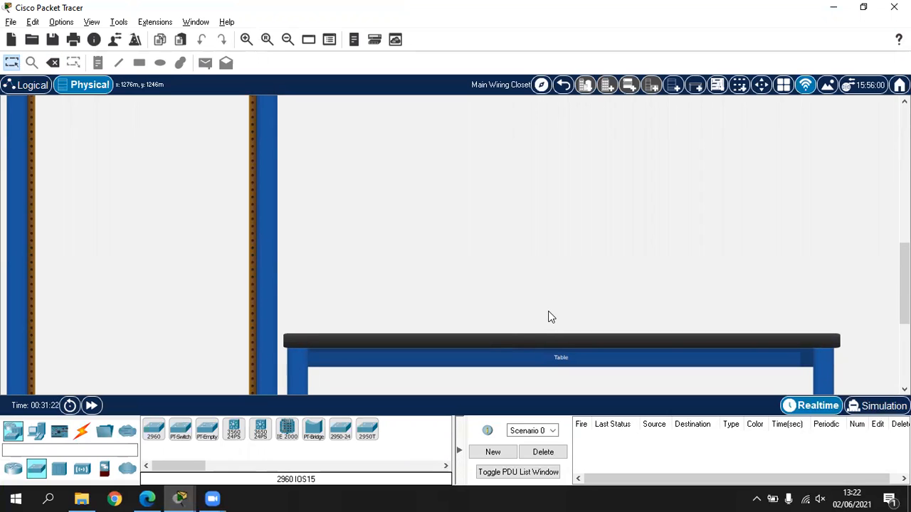
{"action": "left_click", "coordinate": [574, 356]}
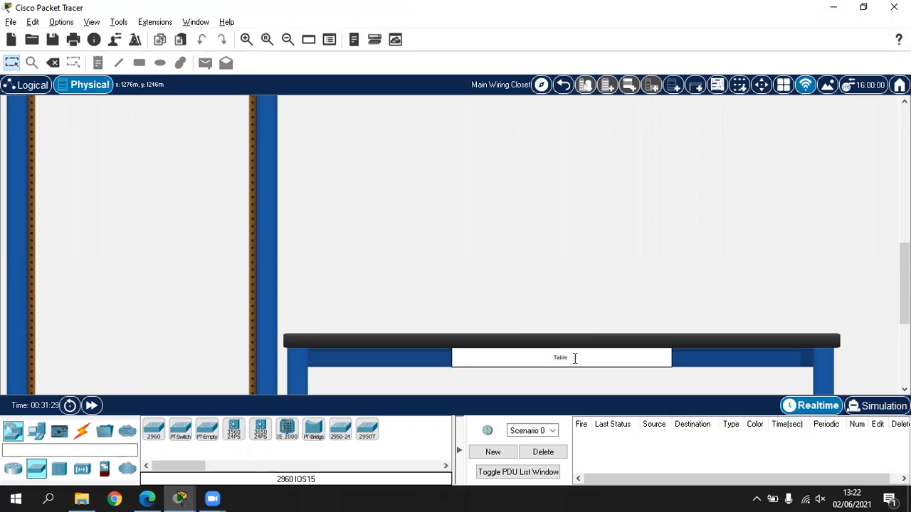
{"action": "left_click", "coordinate": [648, 298]}
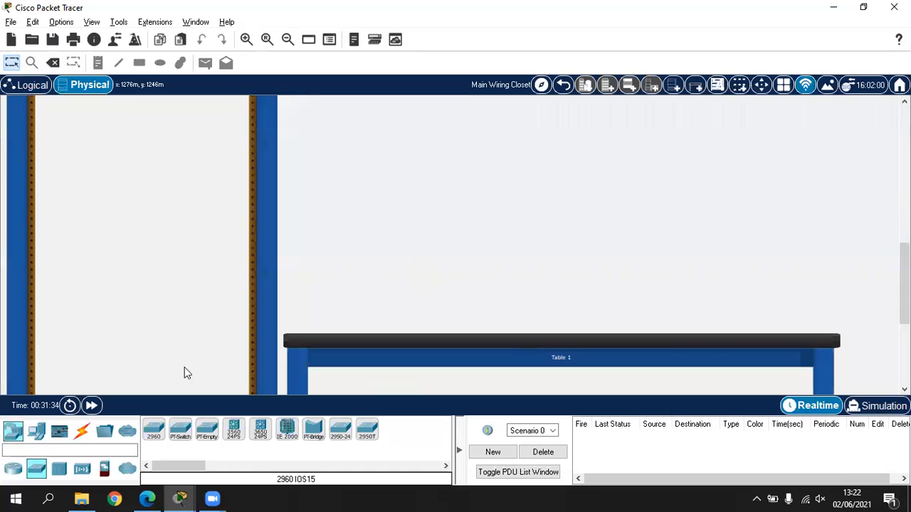
Place two PCs side by side on Table 1
{"action": "left_click", "coordinate": [37, 431]}
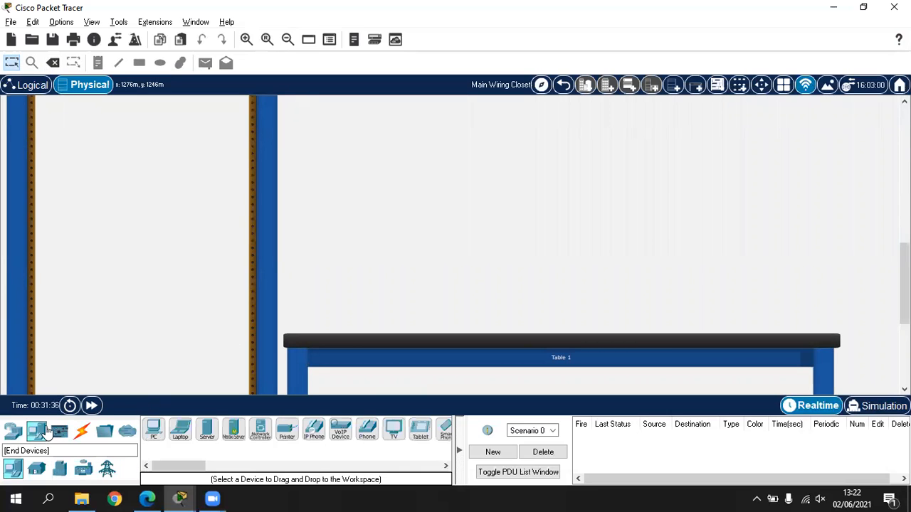
{"action": "left_click_drag", "start_coordinate": [162, 426], "coordinate": [446, 113]}
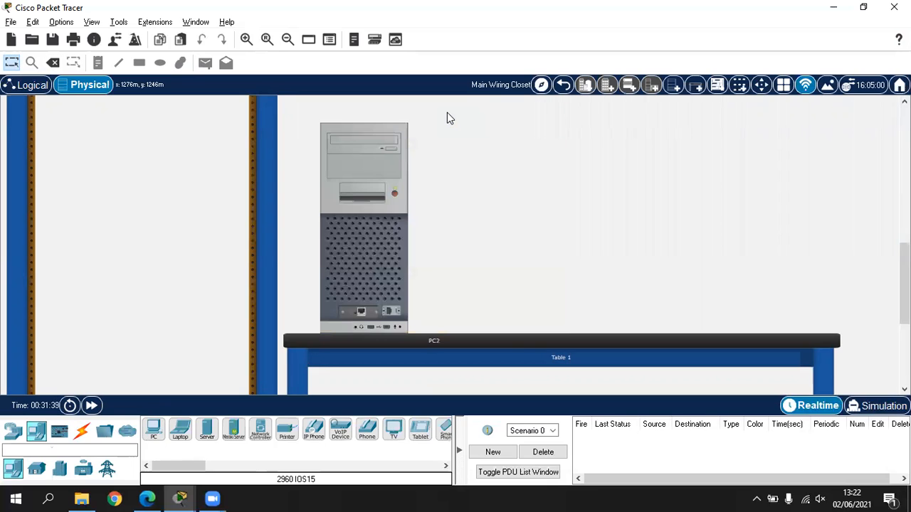
{"action": "left_click", "coordinate": [153, 429]}
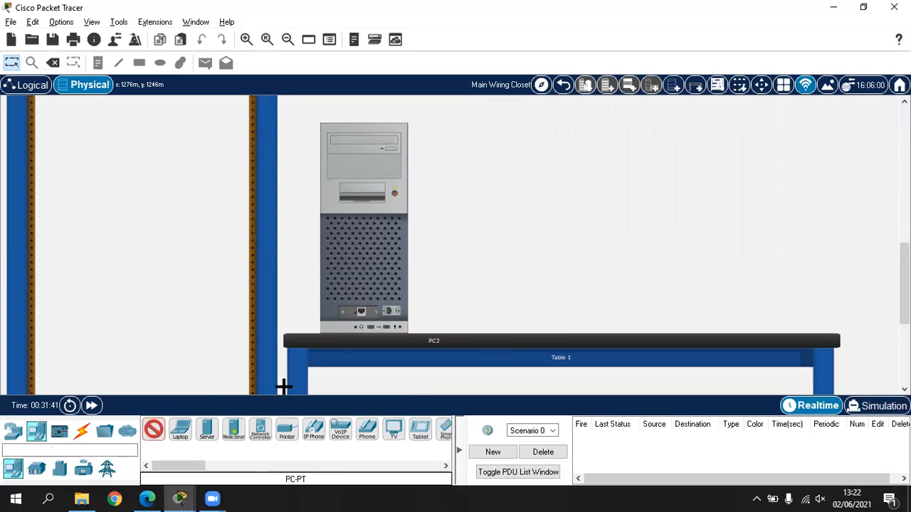
{"action": "left_click", "coordinate": [724, 188]}
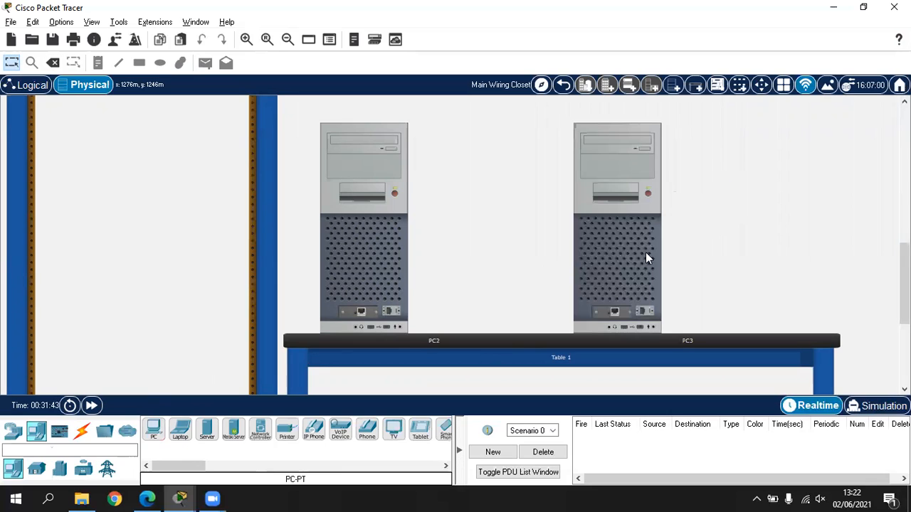
{"action": "left_click_drag", "start_coordinate": [636, 250], "coordinate": [660, 246]}
{"action": "mouse_move", "coordinate": [904, 284]}
{"action": "left_mouse_down"}
{"action": "mouse_move", "coordinate": [904, 259]}
{"action": "mouse_move", "coordinate": [904, 286]}
{"action": "left_mouse_up"}
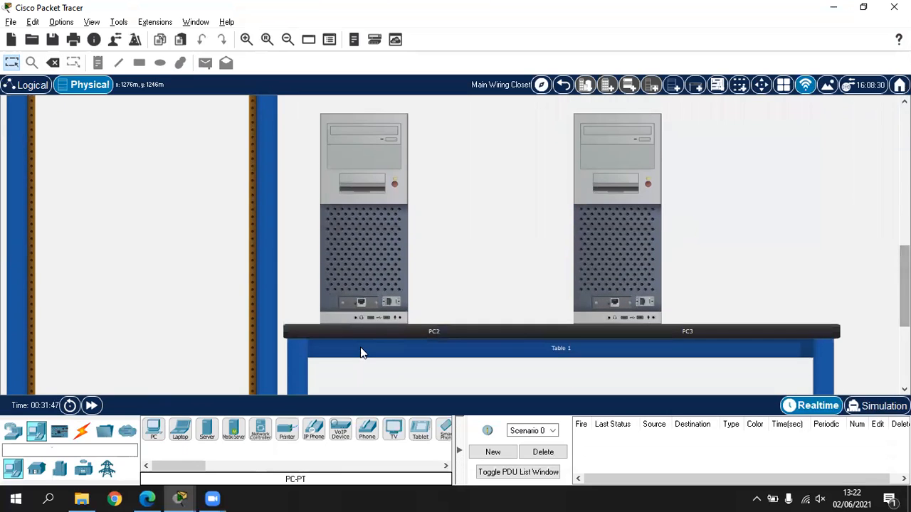
Set the display name of the first PC on the table, PC2, to PC-A
{"action": "right_click", "coordinate": [433, 329]}
{"action": "left_click", "coordinate": [370, 223]}
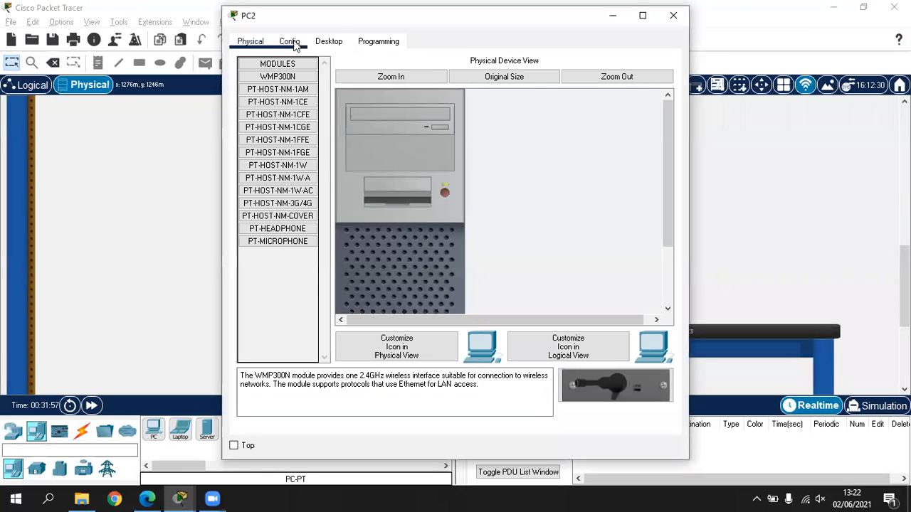
{"action": "left_click", "coordinate": [292, 43]}
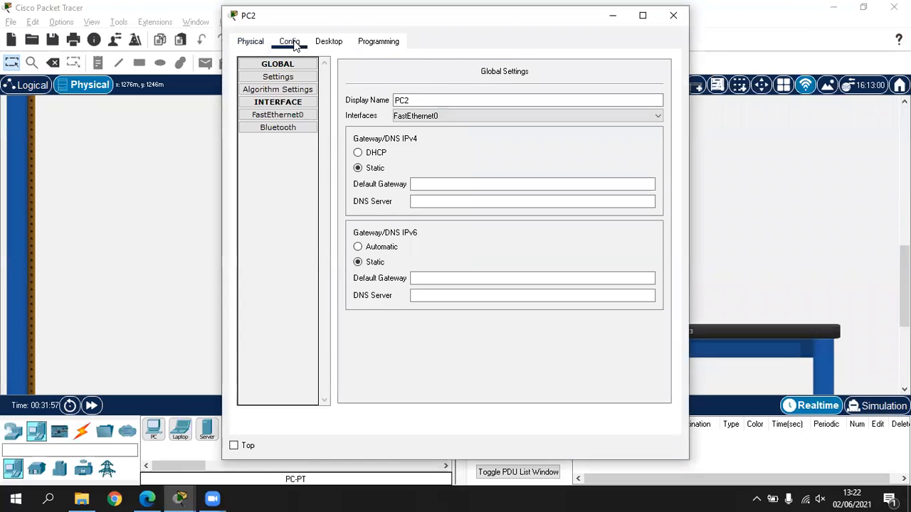
{"action": "left_click", "coordinate": [443, 100]}
{"action": "key", "text": "BackSpace"}
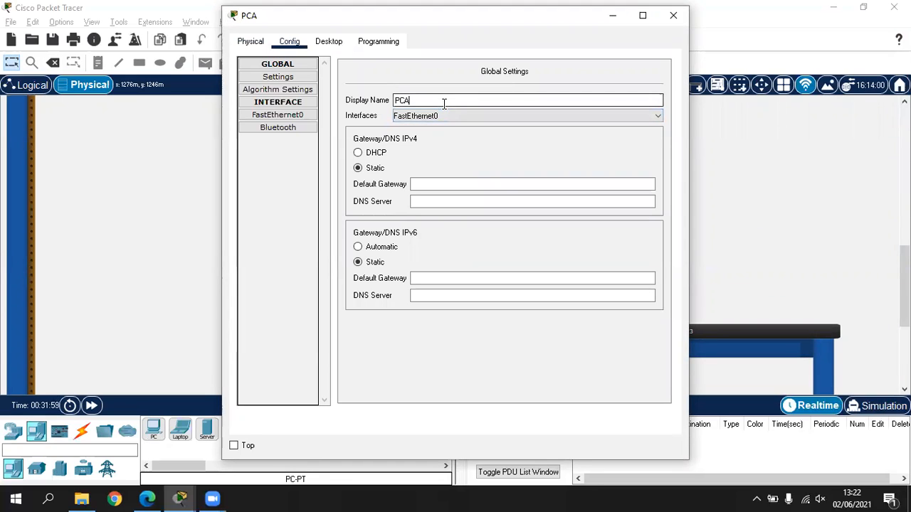
{"action": "key", "text": "BackSpace"}
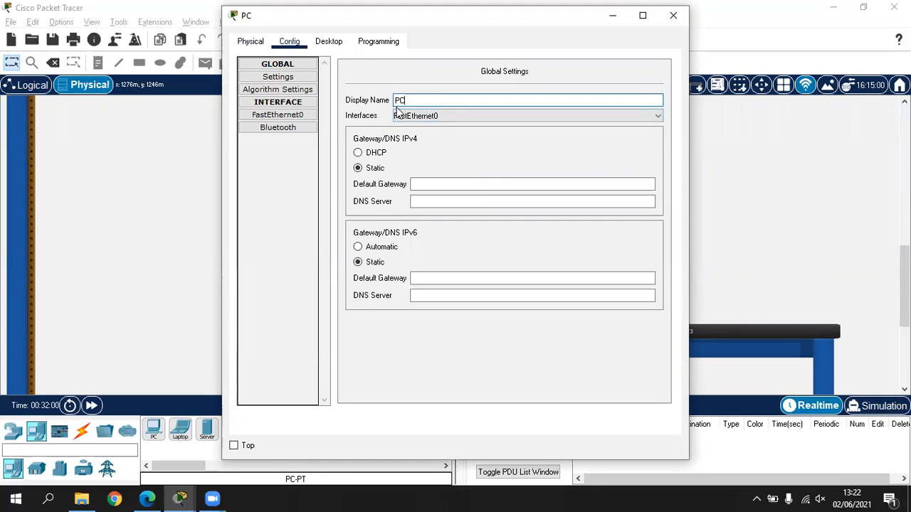
{"action": "left_click", "coordinate": [673, 15]}
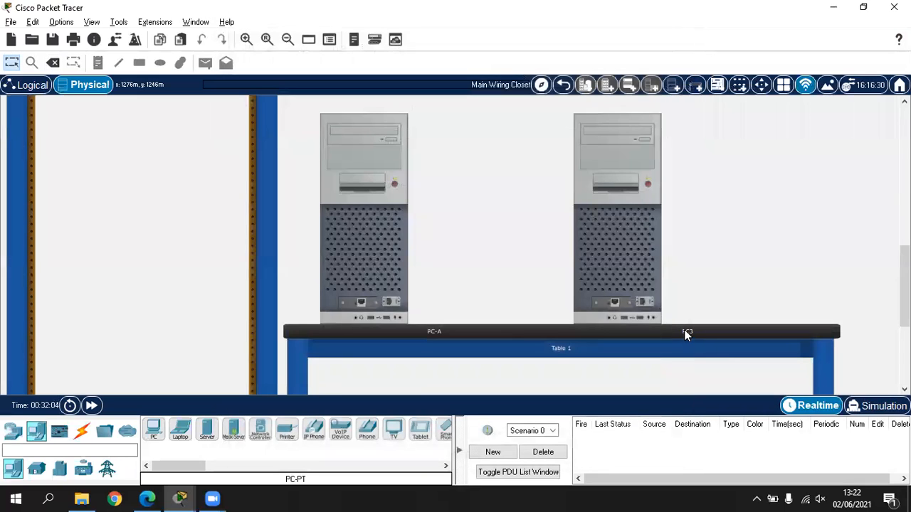
Set the display name of the second PC on the table, PC3, to PC-B
{"action": "left_click", "coordinate": [649, 304]}
{"action": "left_click", "coordinate": [329, 42]}
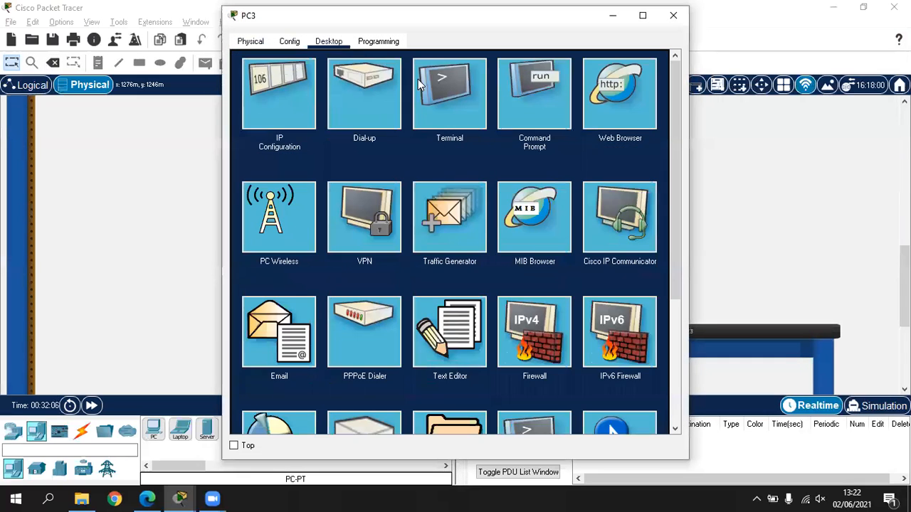
{"action": "left_click", "coordinate": [390, 44]}
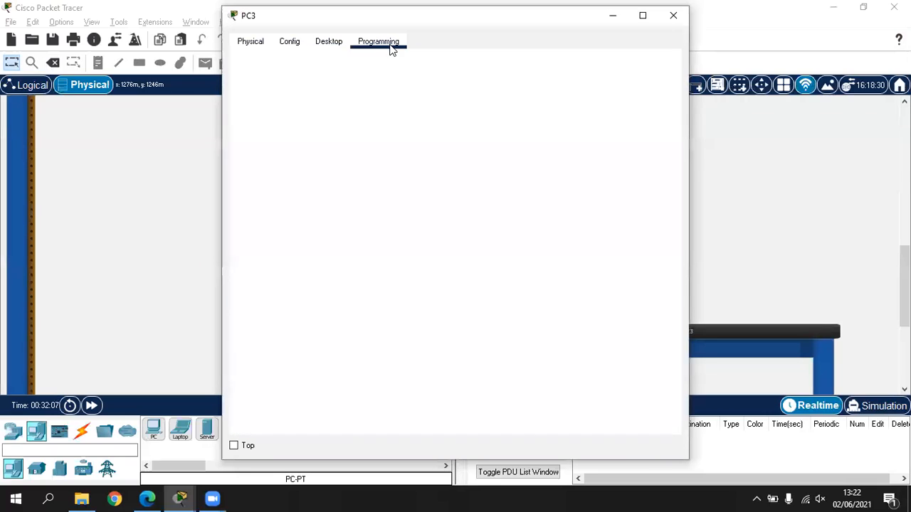
{"action": "left_click", "coordinate": [289, 41]}
{"action": "left_click", "coordinate": [432, 101]}
{"action": "key", "text": "BackSpace"}
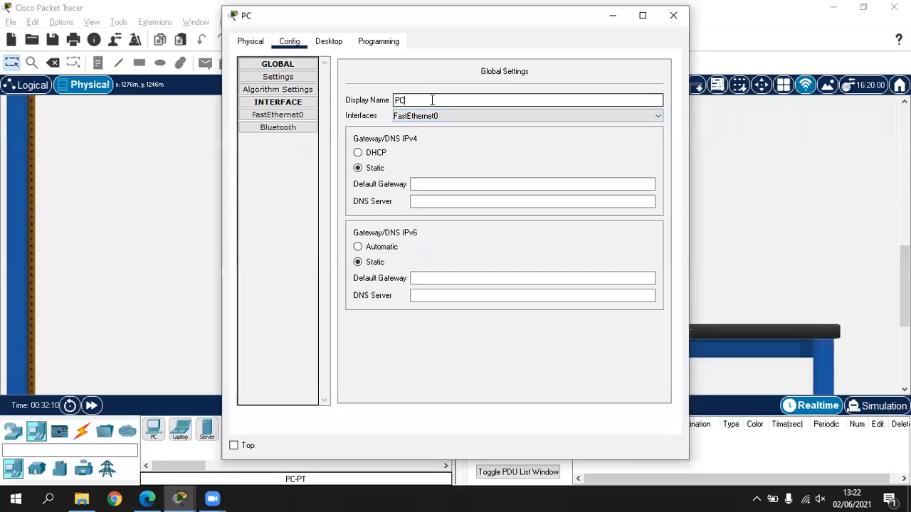
{"action": "type", "text": "-B"}
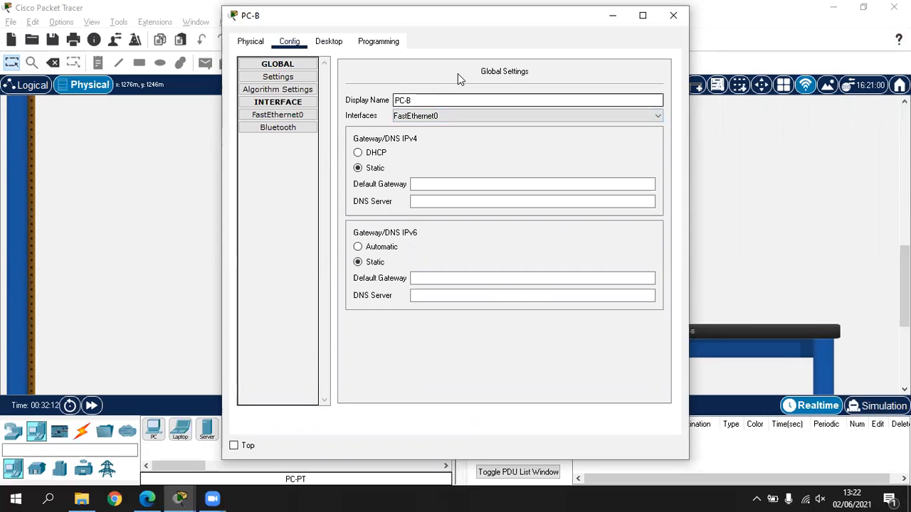
{"action": "left_click", "coordinate": [755, 178]}
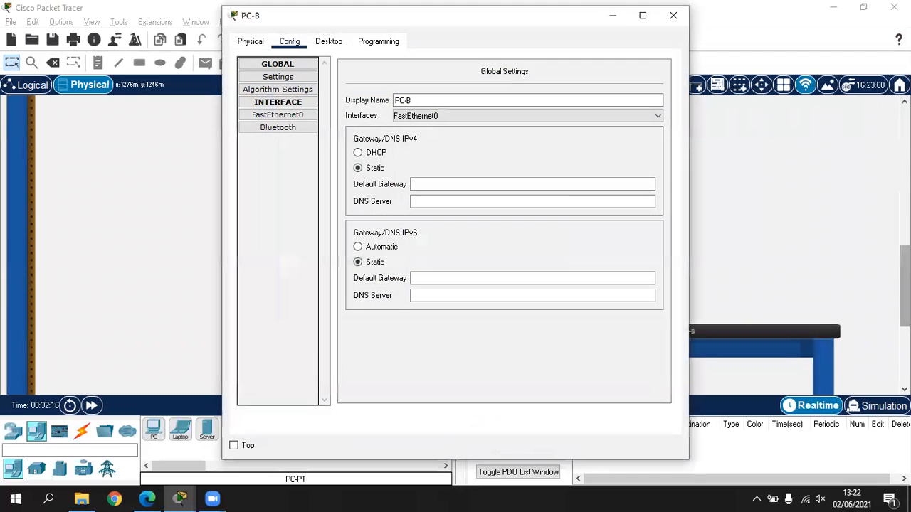
{"action": "left_click", "coordinate": [673, 16]}
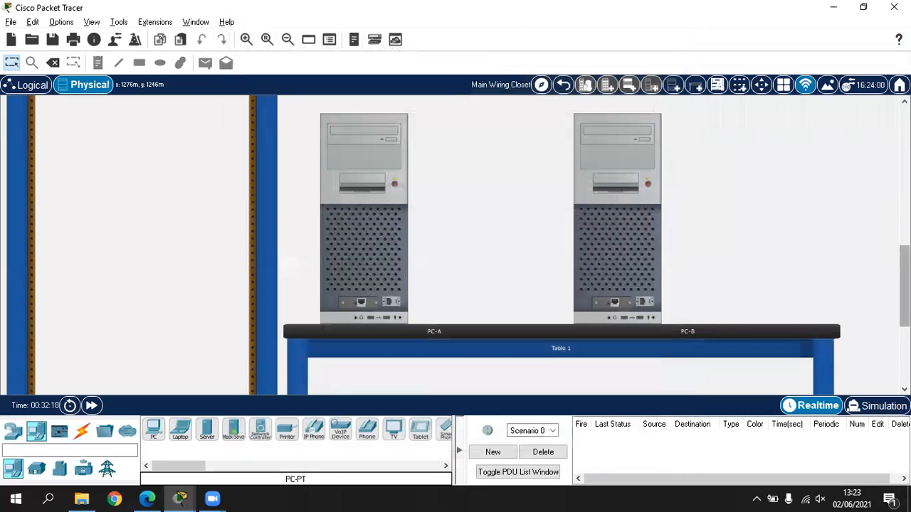
Review the devices in the rack and on Table 1, and check the port assignments in the logical topology file
{"action": "scroll", "coordinate": [887, 190], "scroll_direction": "up", "scroll_amount": 5}
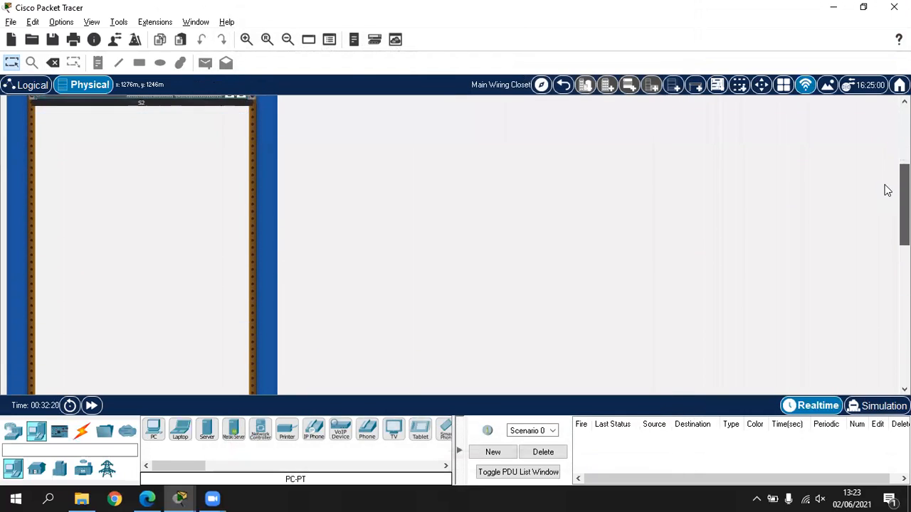
{"action": "scroll", "coordinate": [887, 190], "scroll_direction": "down", "scroll_amount": 5}
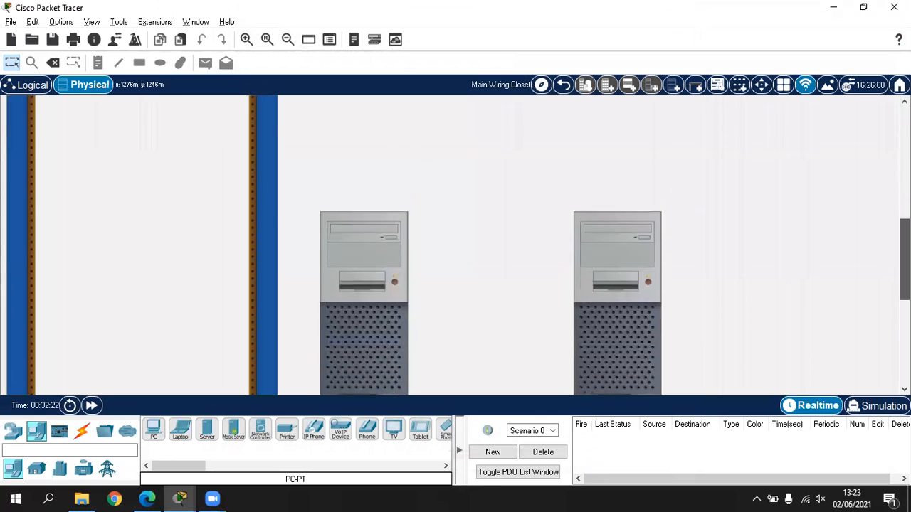
{"action": "scroll", "coordinate": [356, 118], "scroll_direction": "up", "scroll_amount": 5}
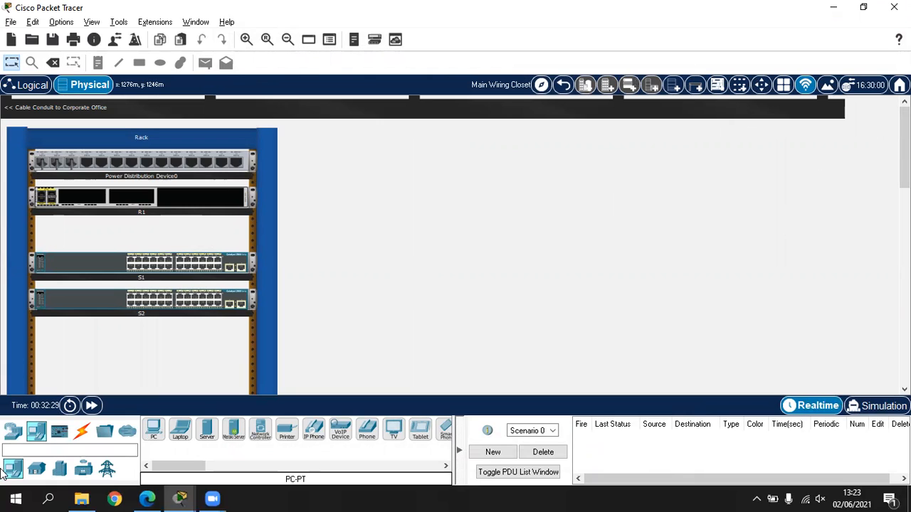
{"action": "scroll", "coordinate": [455, 245], "scroll_direction": "down", "scroll_amount": 5}
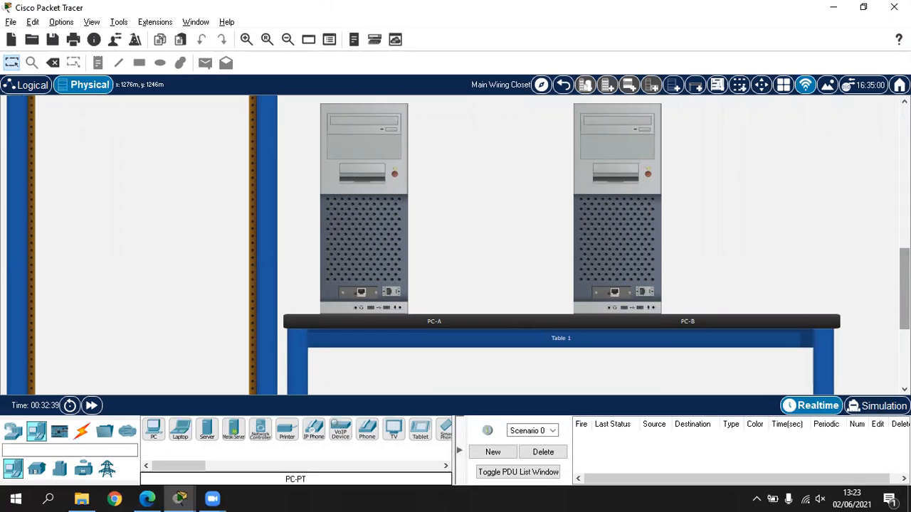
{"action": "scroll", "coordinate": [455, 246], "scroll_direction": "up", "scroll_amount": 5}
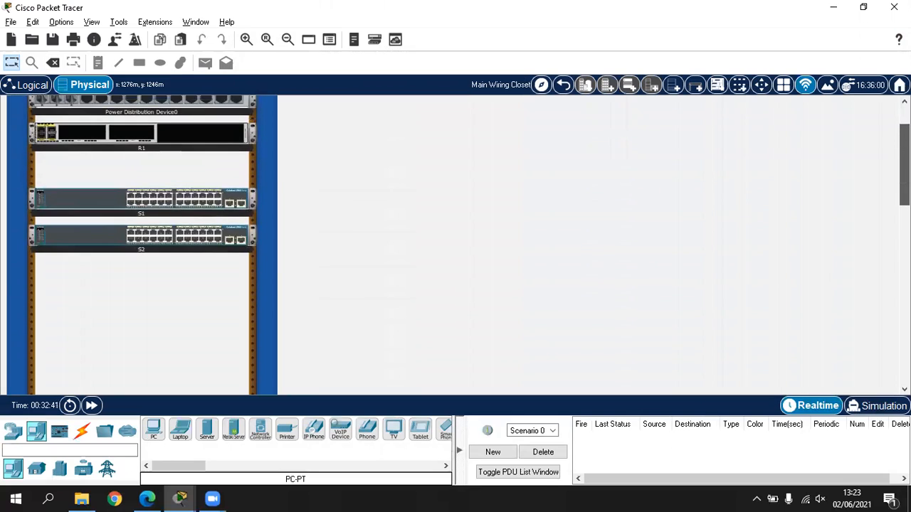
{"action": "scroll", "coordinate": [455, 245], "scroll_direction": "down", "scroll_amount": 5}
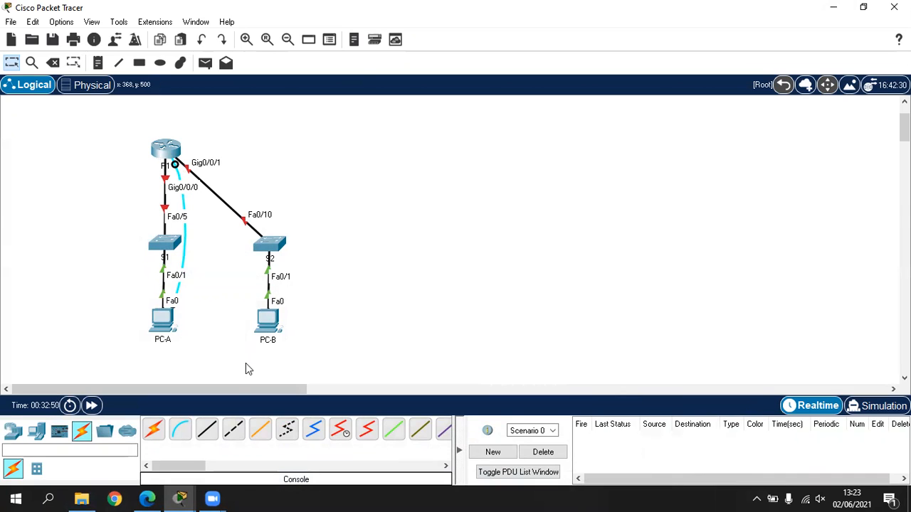
{"action": "left_click", "coordinate": [189, 498]}
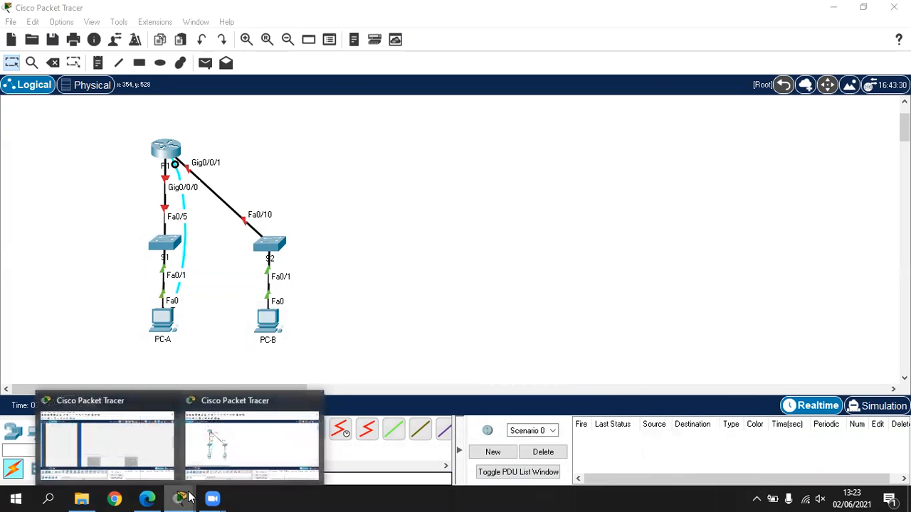
{"action": "left_click", "coordinate": [249, 441]}
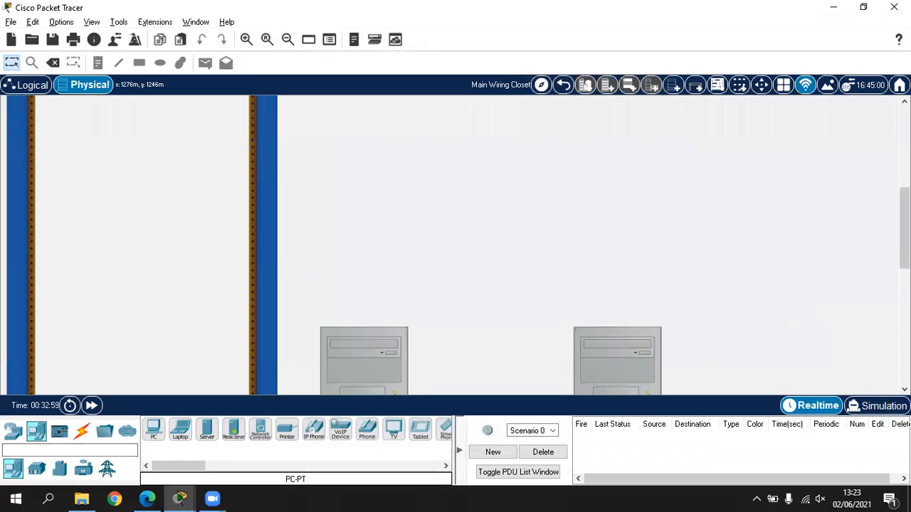
Connect R1's GigabitEthernet0/0/0 port to S1's FastEthernet0/5 port in the rack with a copper straight-through cable
{"action": "left_click_drag", "start_coordinate": [904, 229], "coordinate": [905, 158]}
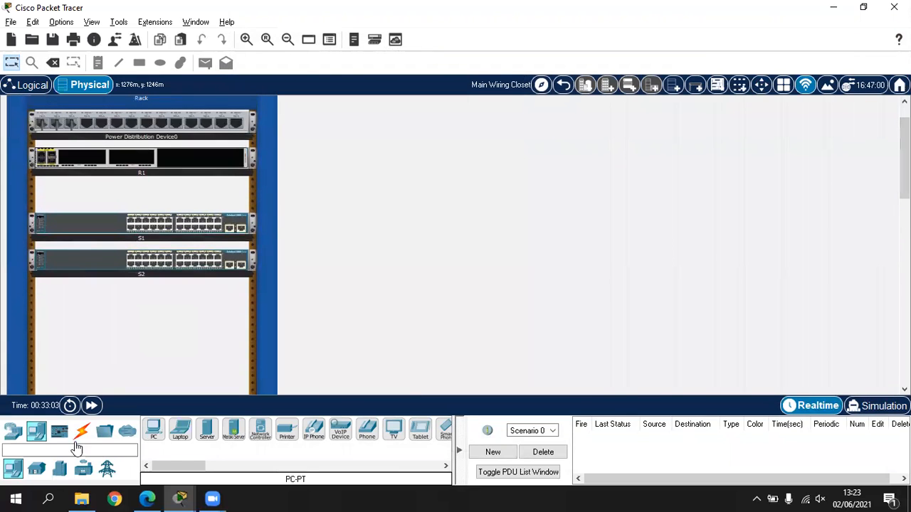
{"action": "left_click", "coordinate": [80, 438]}
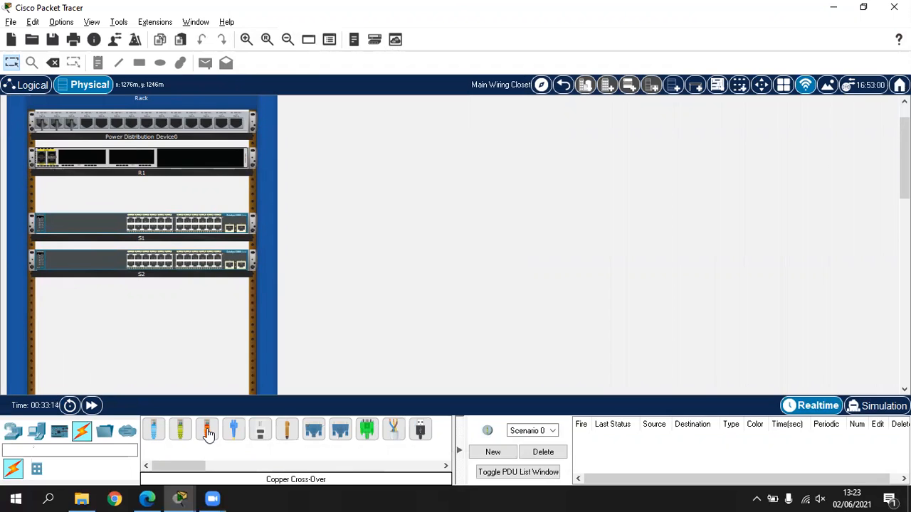
{"action": "left_click", "coordinate": [180, 432]}
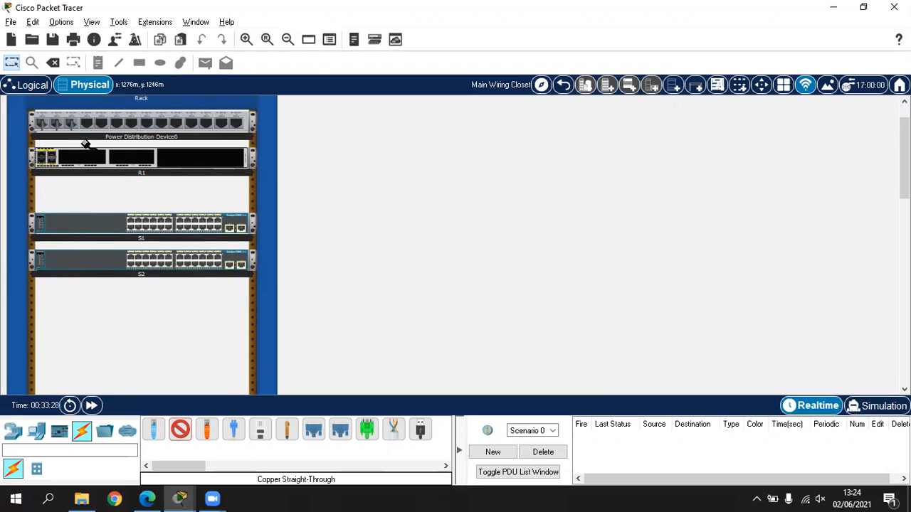
{"action": "left_click", "coordinate": [41, 154]}
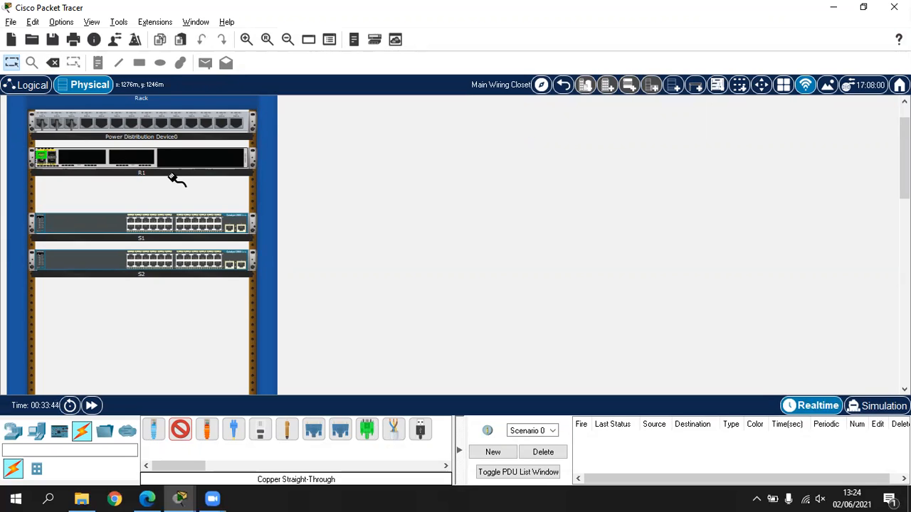
{"action": "left_click", "coordinate": [146, 221]}
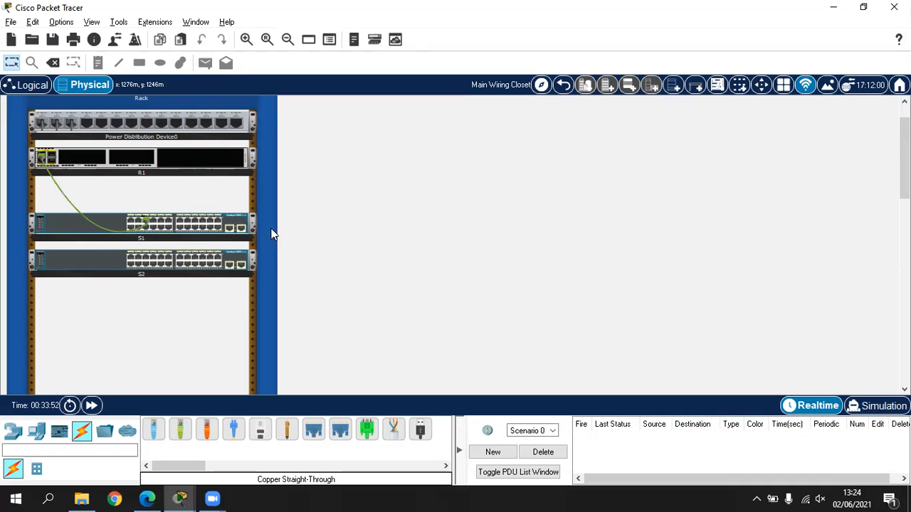
{"action": "left_click", "coordinate": [181, 430]}
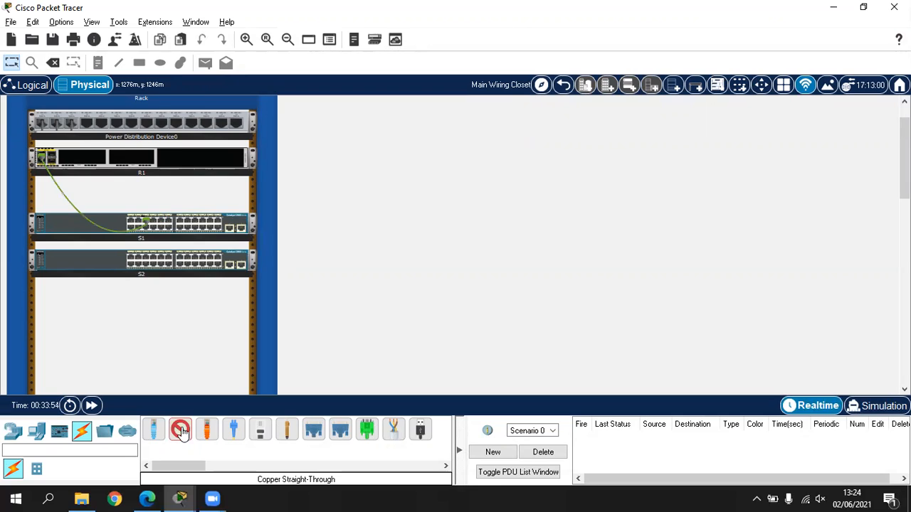
{"action": "left_click", "coordinate": [41, 161]}
{"action": "left_click", "coordinate": [180, 430]}
Inspect R1's front enlarged and connect its GigabitEthernet0/0/1 port to S2's FastEthernet0/10 port with a copper straight-through cable
{"action": "right_click", "coordinate": [183, 157]}
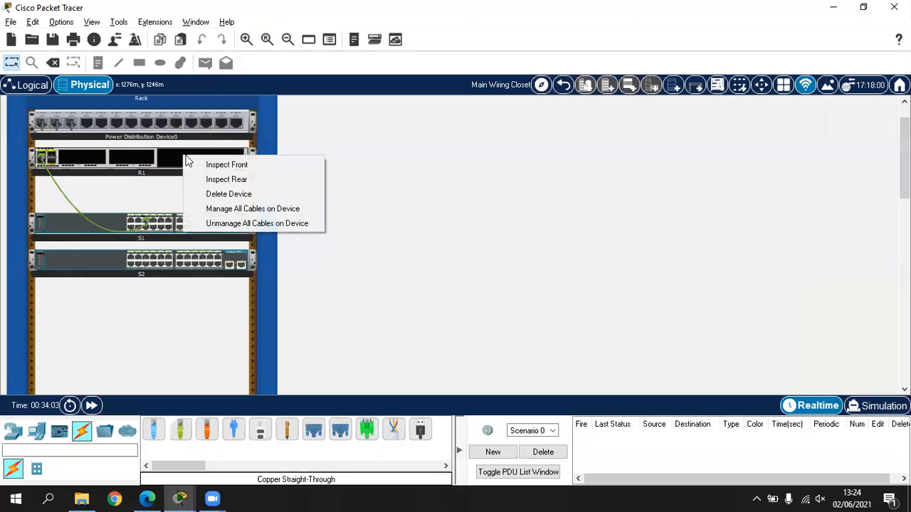
{"action": "left_click", "coordinate": [212, 165]}
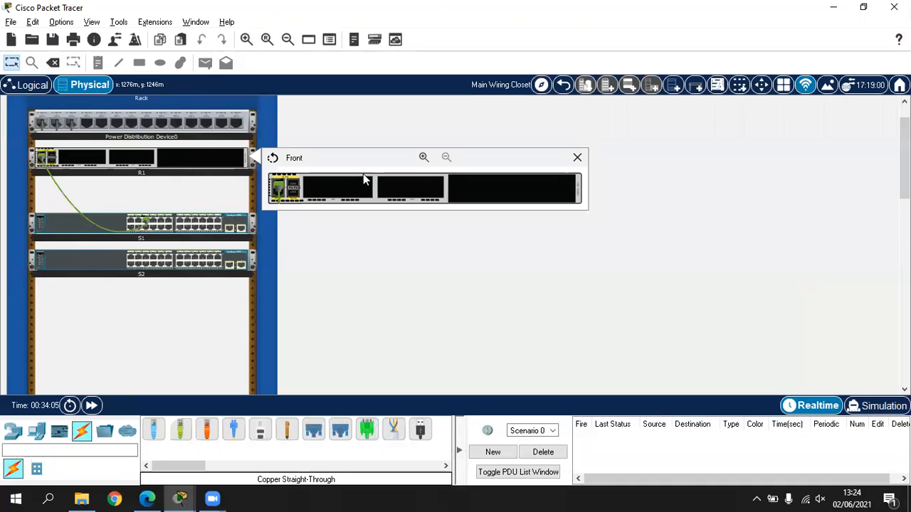
{"action": "left_click", "coordinate": [424, 158]}
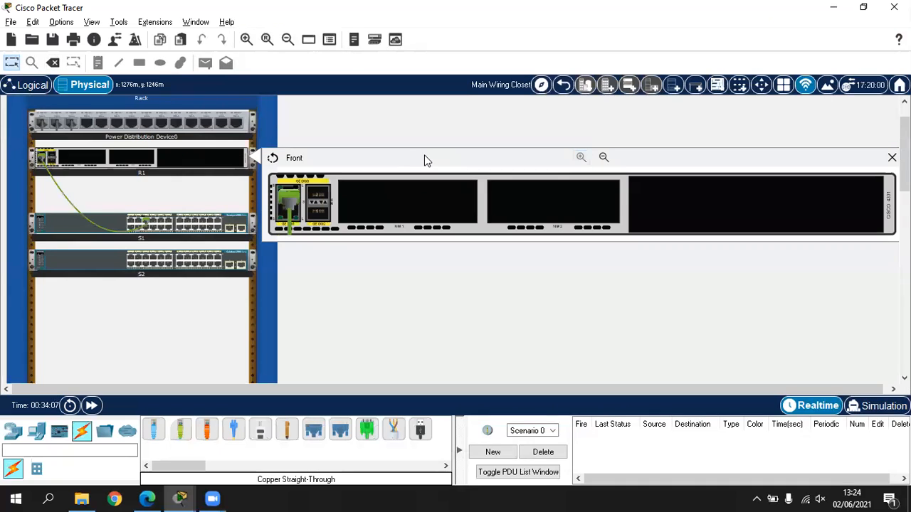
{"action": "left_click", "coordinate": [180, 429]}
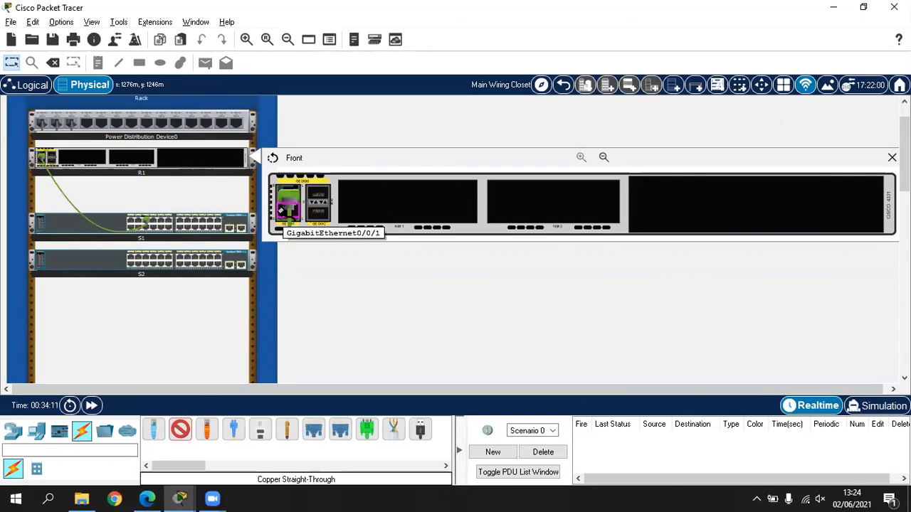
{"action": "left_click", "coordinate": [282, 211]}
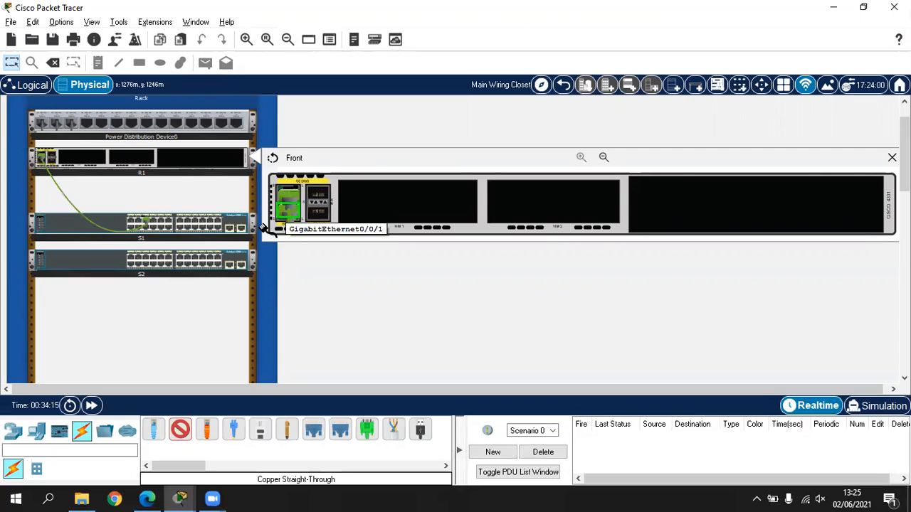
{"action": "left_click", "coordinate": [162, 267]}
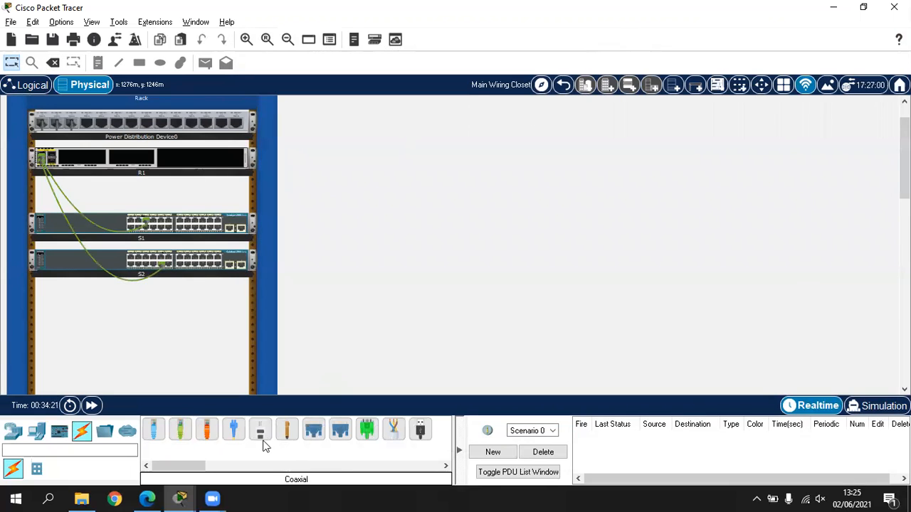
Compare the rack cabling with the logical topology file, checking its console link and the ports used between S1 and PC-A
{"action": "mouse_move", "coordinate": [183, 496]}
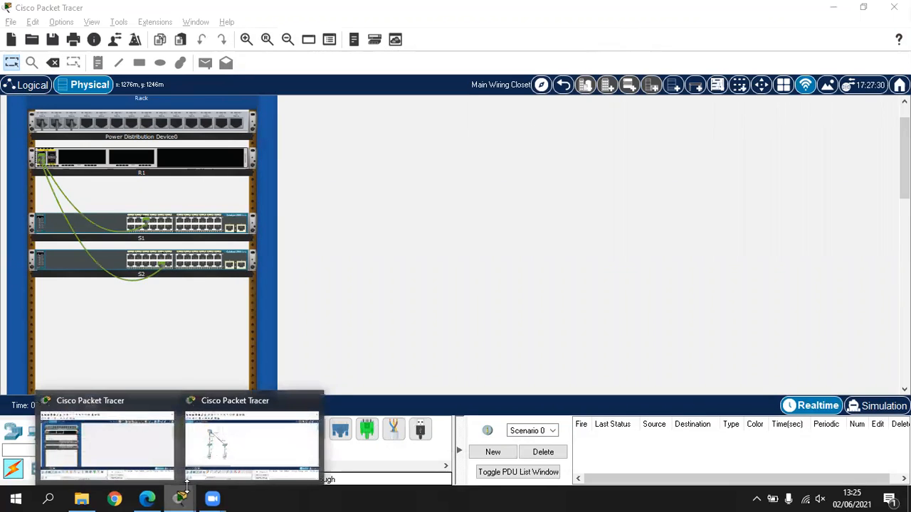
{"action": "left_click", "coordinate": [216, 442]}
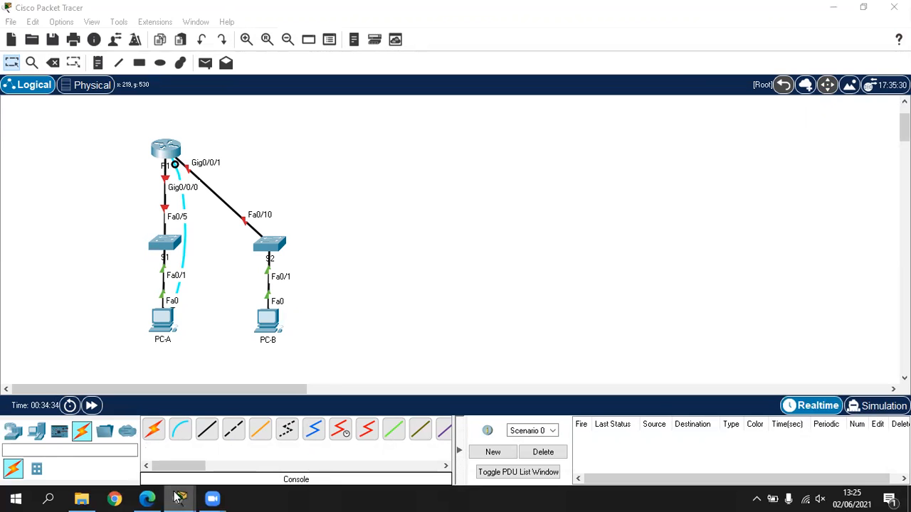
{"action": "mouse_move", "coordinate": [178, 498]}
{"action": "left_click", "coordinate": [118, 462]}
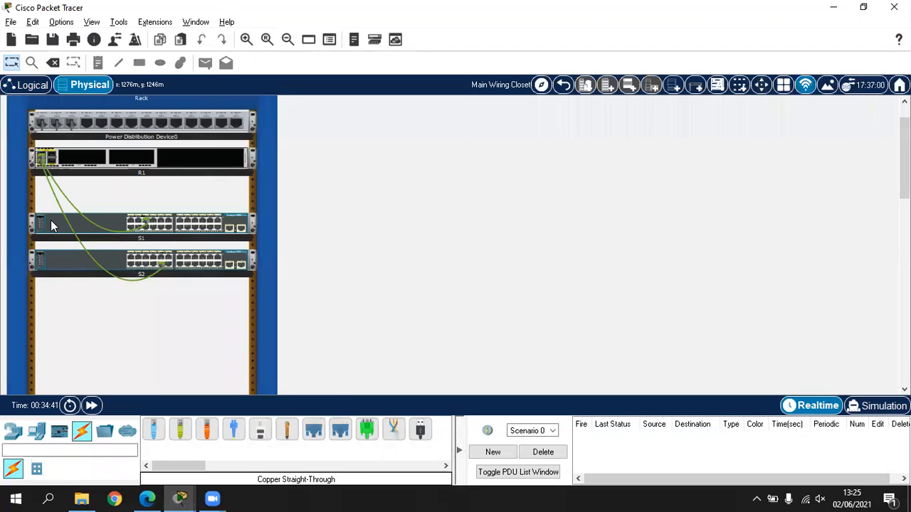
{"action": "mouse_move", "coordinate": [58, 202]}
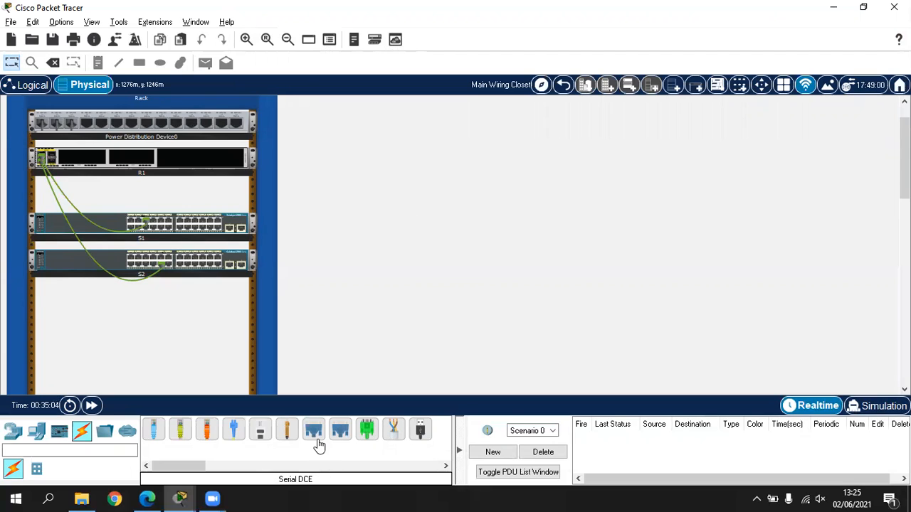
{"action": "mouse_move", "coordinate": [181, 498]}
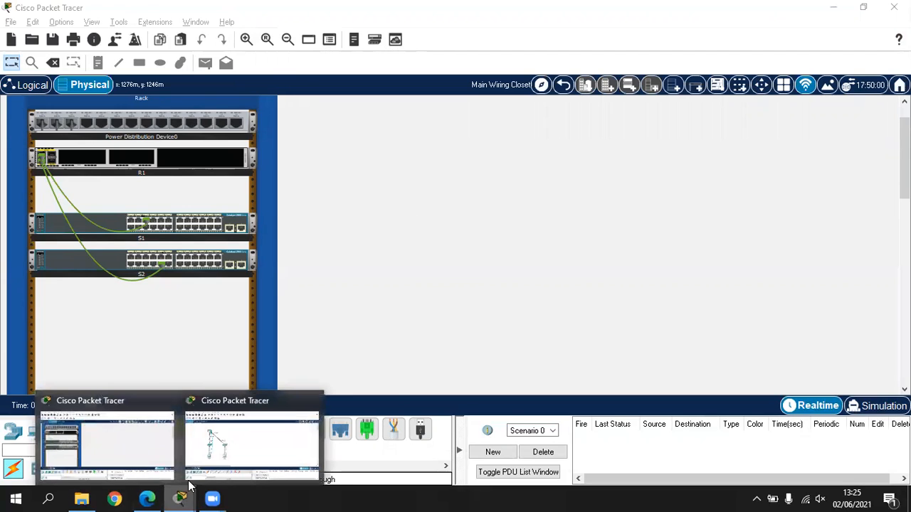
{"action": "left_click", "coordinate": [202, 474]}
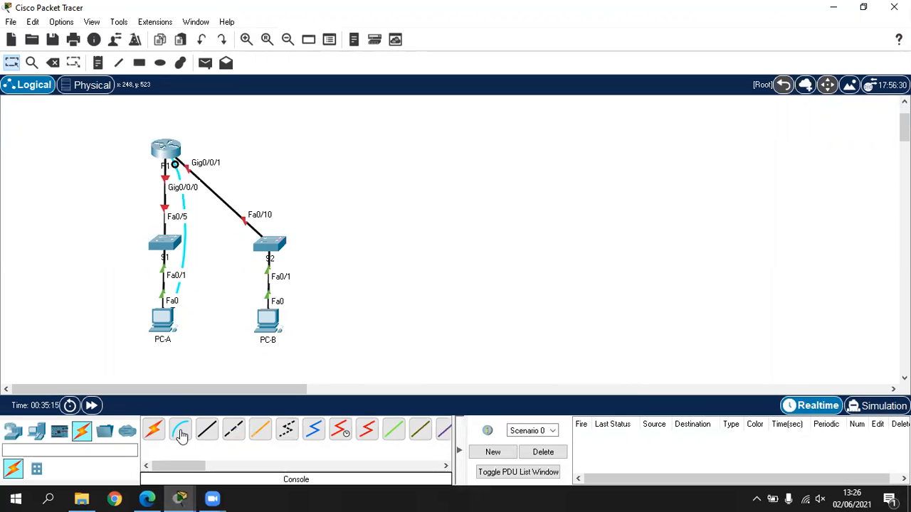
{"action": "mouse_move", "coordinate": [177, 498]}
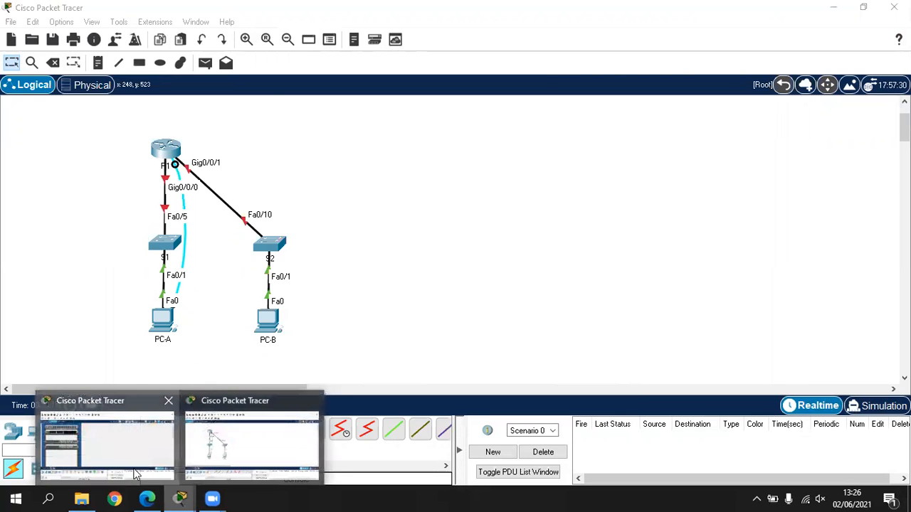
{"action": "left_click", "coordinate": [107, 444]}
Connect S1's FastEthernet0/1 port to PC-A's Ethernet port on Table 1 with a copper straight-through cable
{"action": "left_click", "coordinate": [180, 429]}
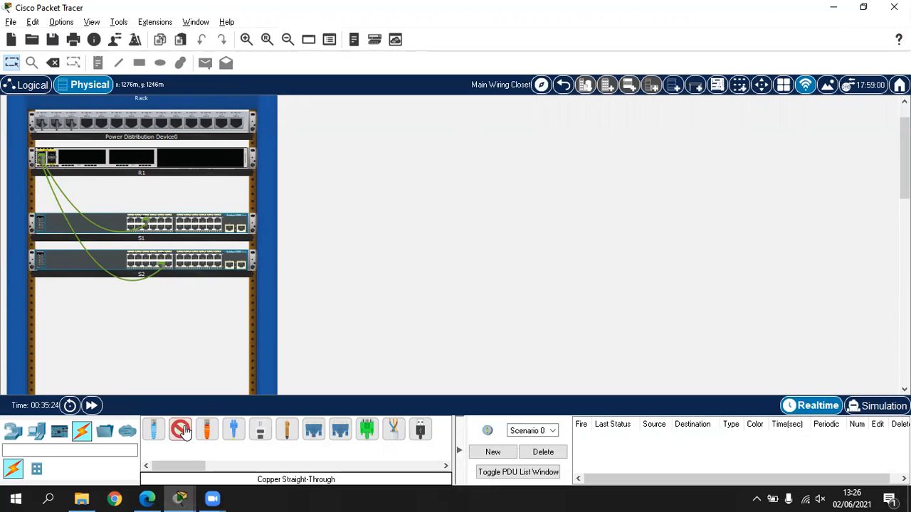
{"action": "left_click", "coordinate": [132, 222]}
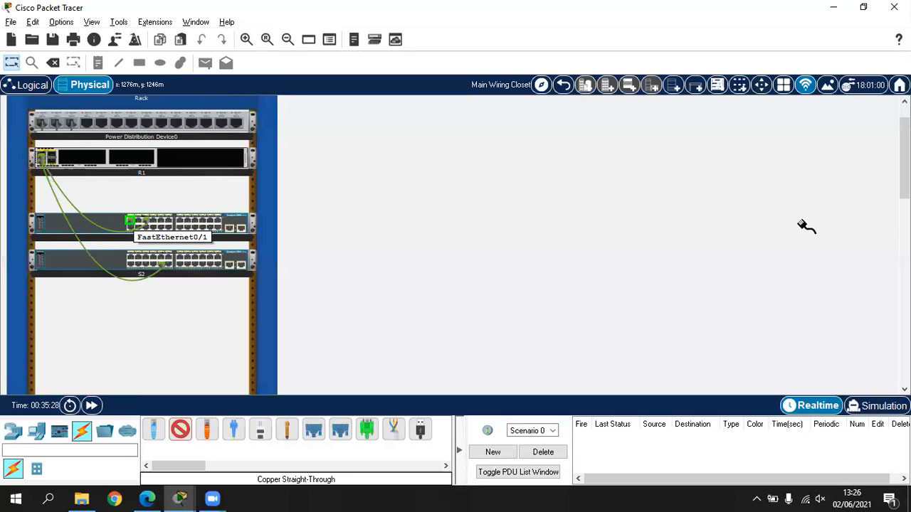
{"action": "scroll", "coordinate": [455, 242], "scroll_direction": "down", "scroll_amount": 5}
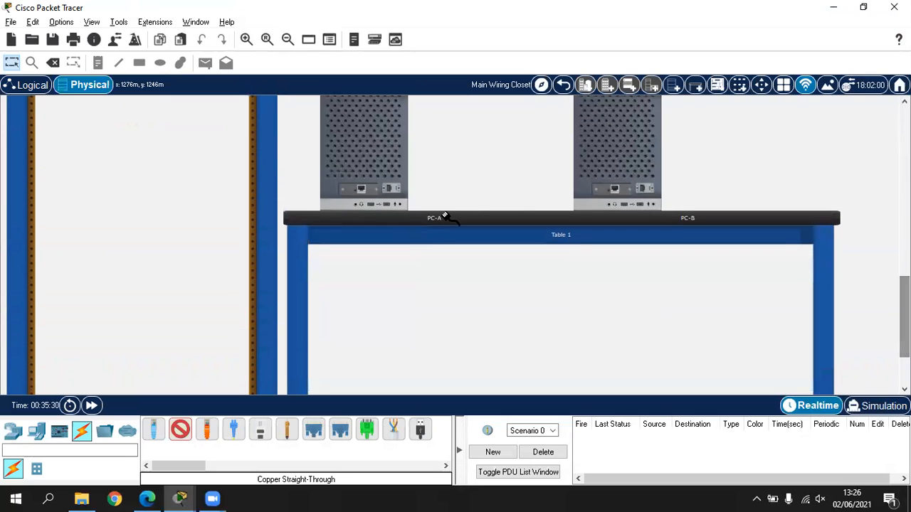
{"action": "left_click", "coordinate": [361, 189]}
Examine the cable run between the rack and PC-A at a smaller scale, and open switch S2's device window
{"action": "scroll", "coordinate": [880, 235], "scroll_direction": "up", "scroll_amount": 4}
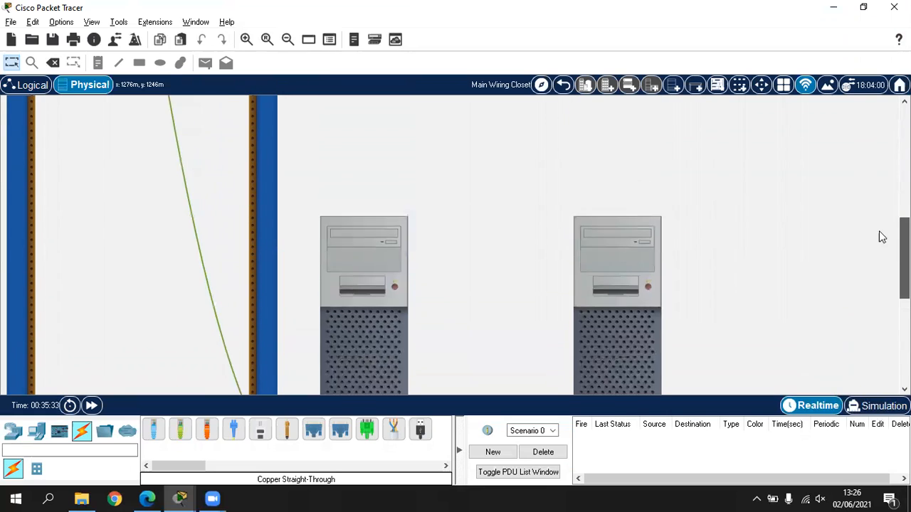
{"action": "left_click", "coordinate": [288, 39]}
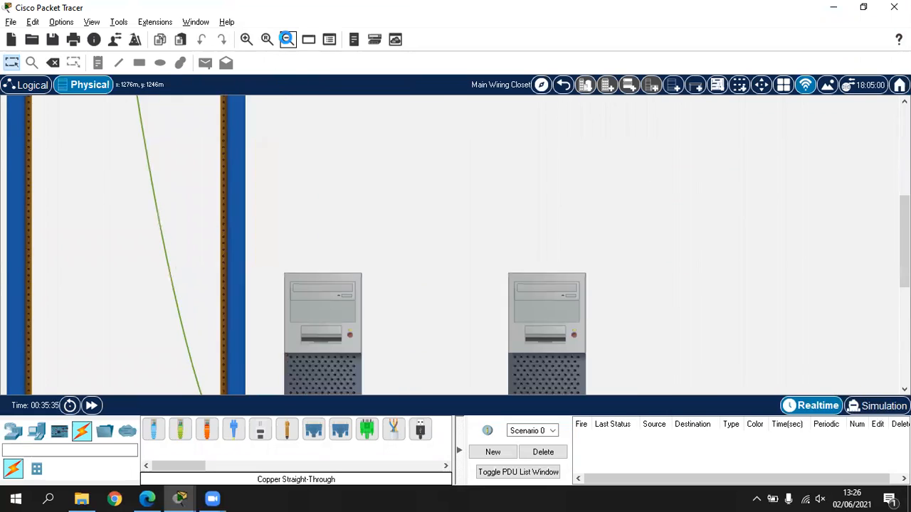
{"action": "left_click", "coordinate": [288, 39]}
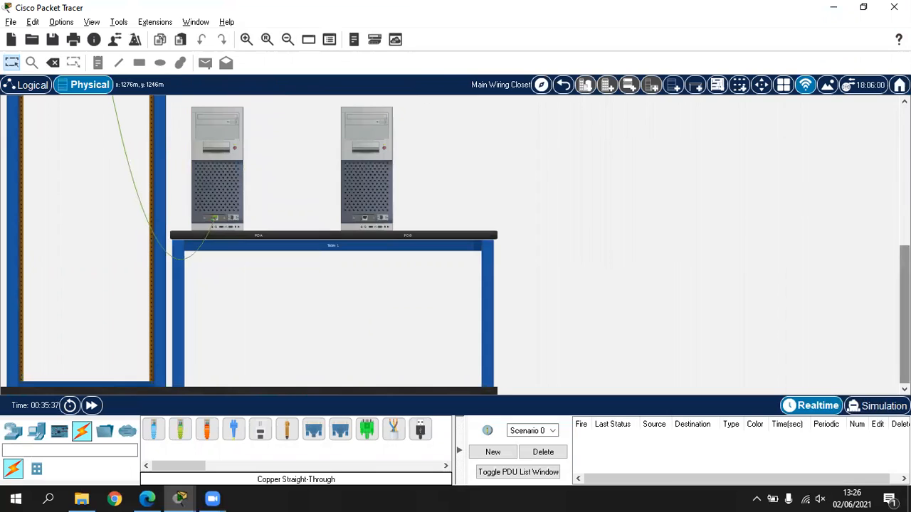
{"action": "scroll", "coordinate": [867, 171], "scroll_direction": "up", "scroll_amount": 5}
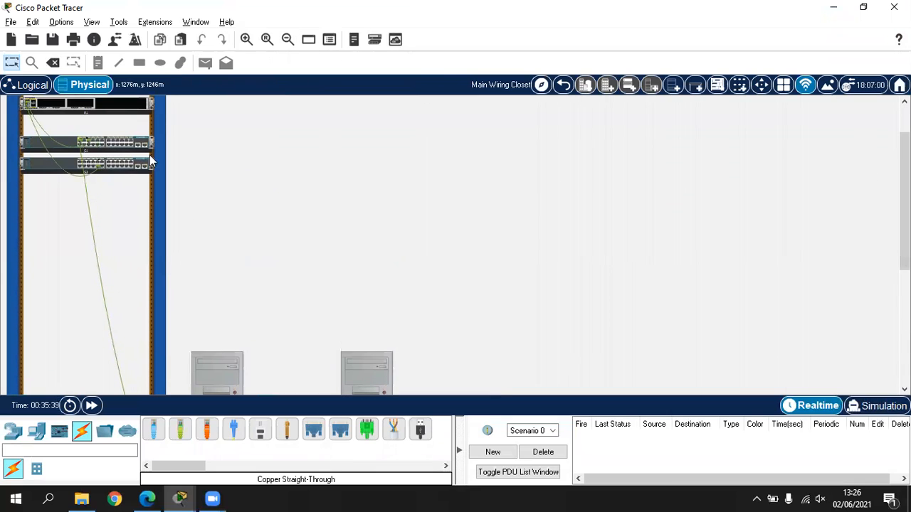
{"action": "left_click", "coordinate": [44, 171]}
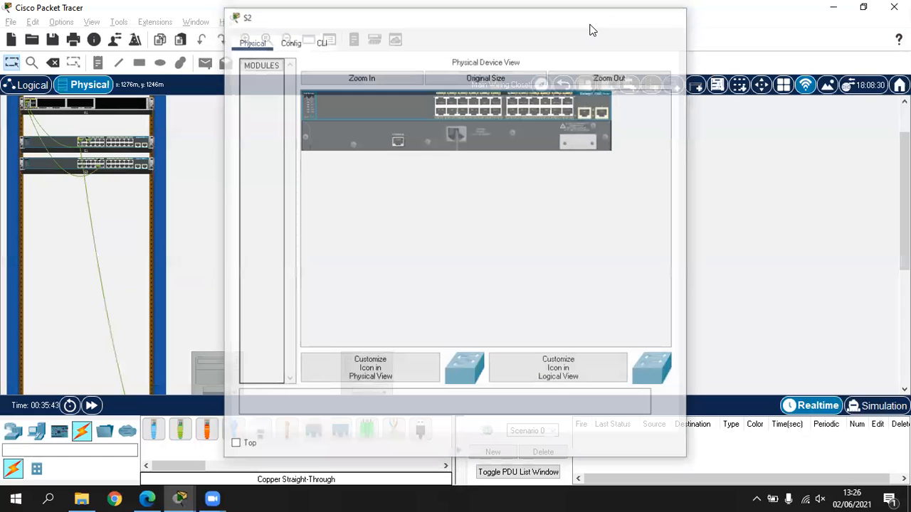
Inspect S2's front enlarged and check the ports used between S2 and PC-B in the logical topology file
{"action": "right_click", "coordinate": [41, 165]}
{"action": "left_click", "coordinate": [67, 172]}
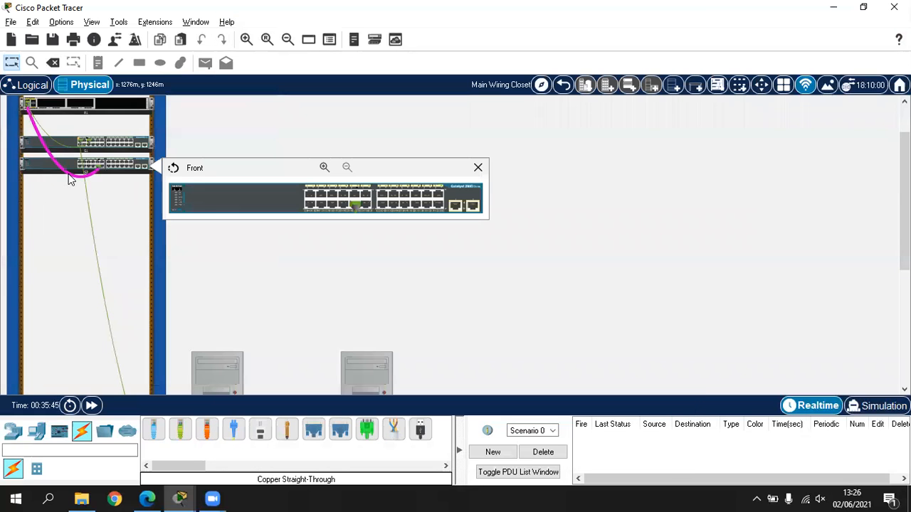
{"action": "left_click", "coordinate": [324, 167]}
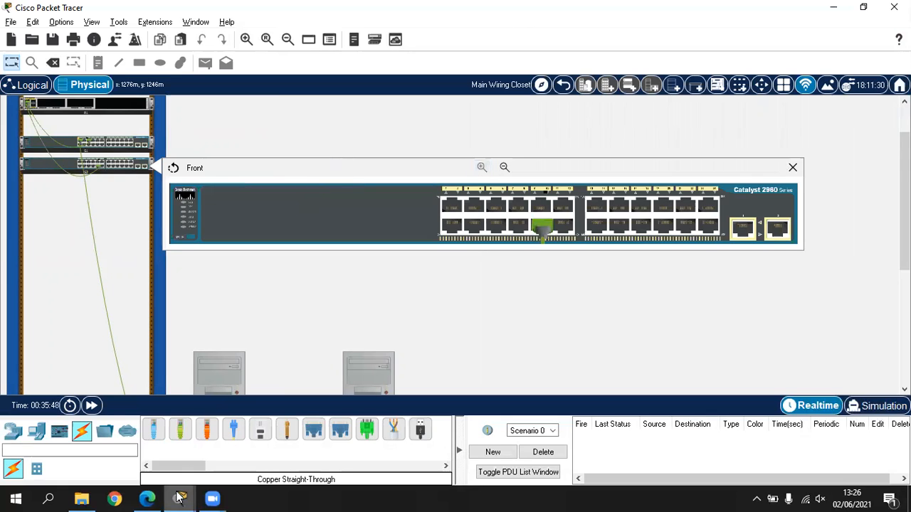
{"action": "left_click", "coordinate": [217, 427]}
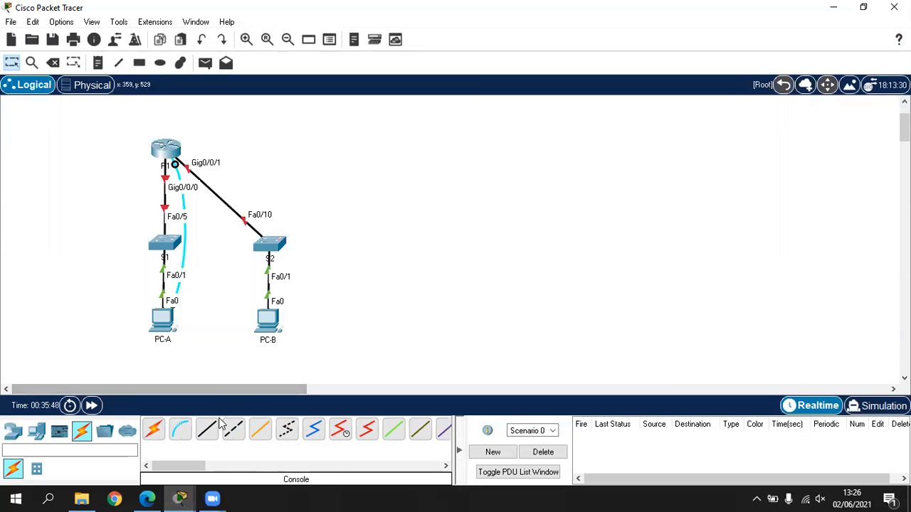
{"action": "mouse_move", "coordinate": [180, 498]}
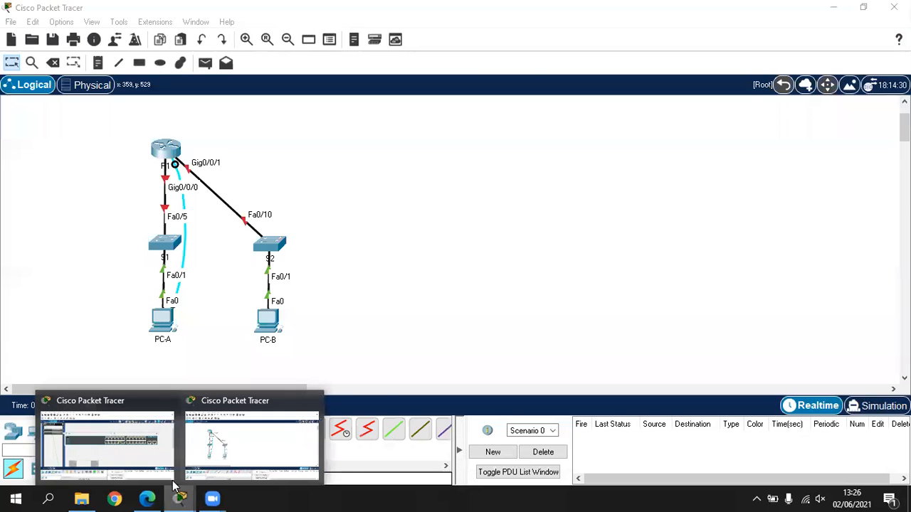
{"action": "left_click", "coordinate": [124, 450]}
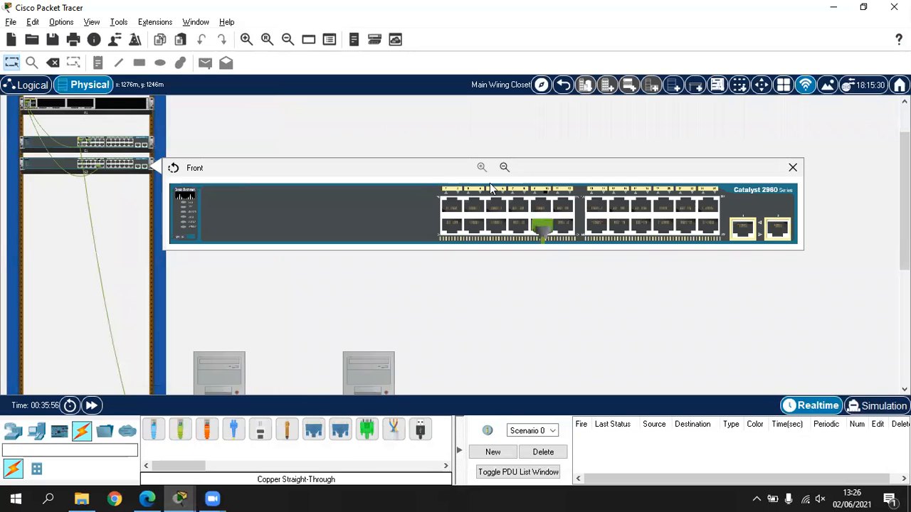
Connect S2's FastEthernet0/1 port to PC-B's Ethernet port on Table 1 with a copper straight-through cable
{"action": "left_click", "coordinate": [184, 436]}
{"action": "left_click", "coordinate": [450, 205]}
{"action": "scroll", "coordinate": [444, 241], "scroll_direction": "down", "scroll_amount": 3}
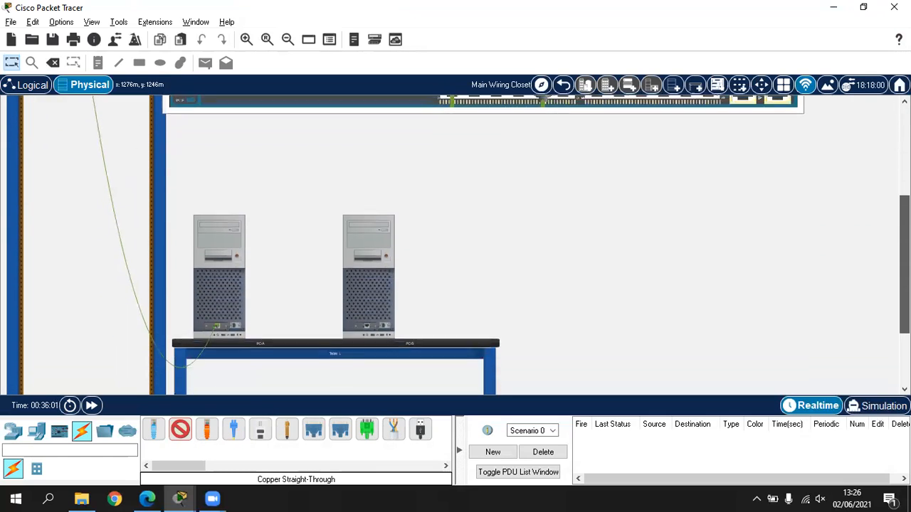
{"action": "left_click", "coordinate": [368, 318]}
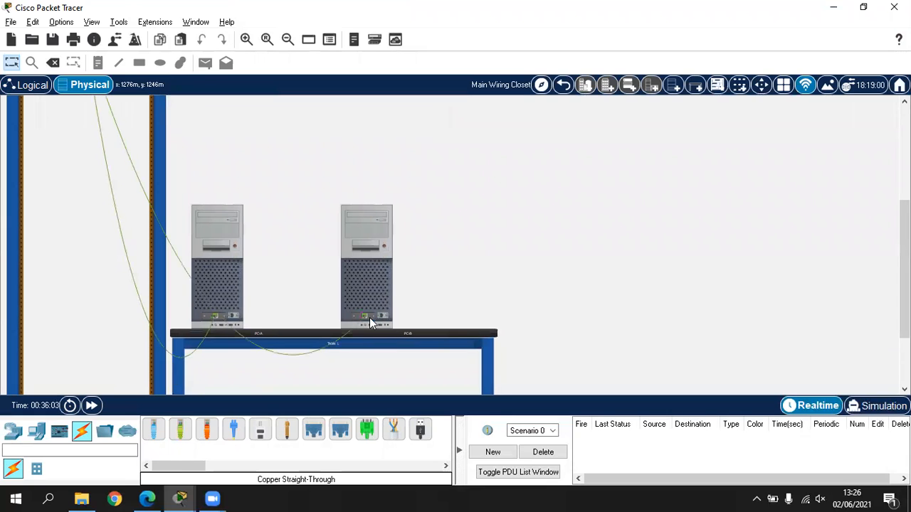
Examine the cabling between R1, S1 and S2 in the rack at a larger scale
{"action": "scroll", "coordinate": [406, 136], "scroll_direction": "up", "scroll_amount": 4}
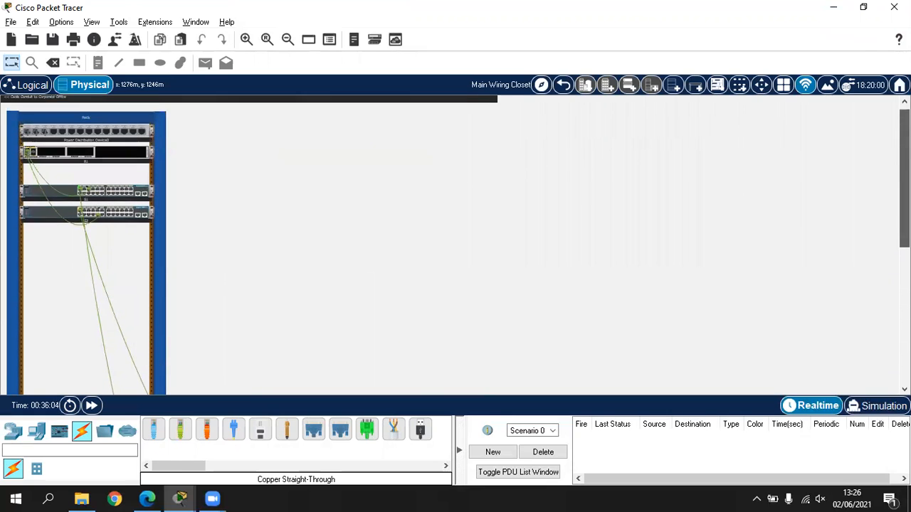
{"action": "left_click", "coordinate": [245, 40]}
{"action": "left_click", "coordinate": [246, 40]}
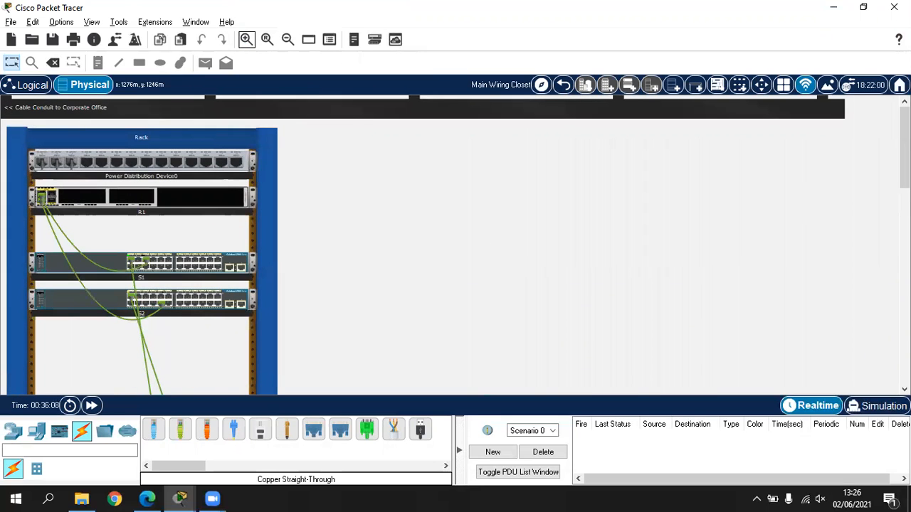
{"action": "left_click_drag", "start_coordinate": [904, 147], "coordinate": [859, 186]}
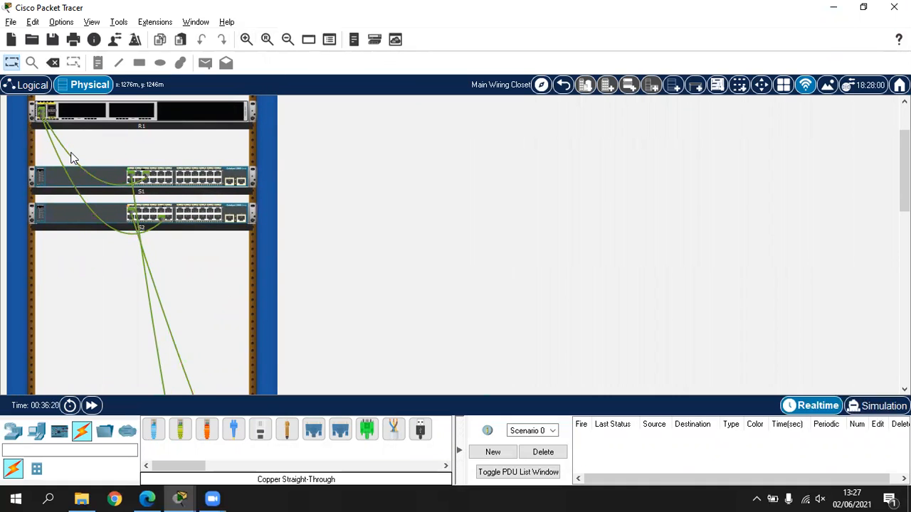
Inspect R1's rear enlarged and connect its Console port to PC-A's serial port on Table 1 with a console cable
{"action": "left_click", "coordinate": [155, 431]}
{"action": "left_click_drag", "start_coordinate": [904, 171], "coordinate": [904, 146]}
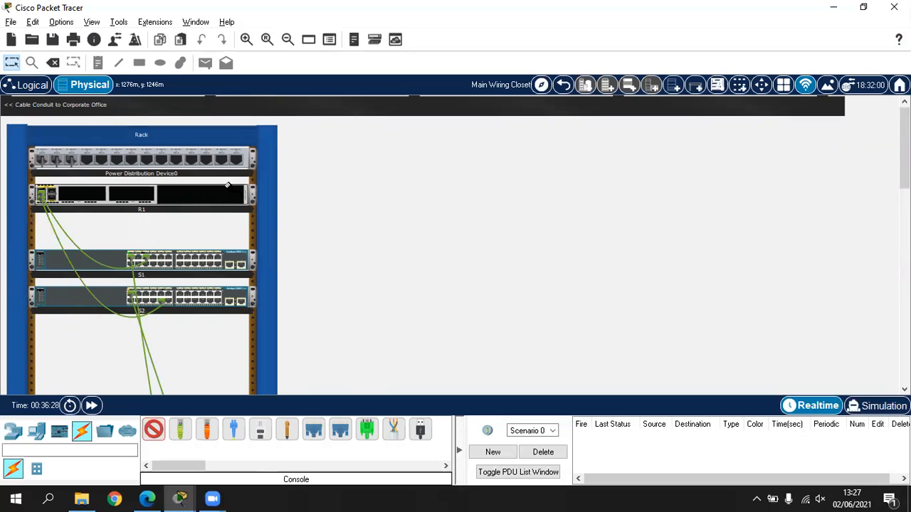
{"action": "left_click", "coordinate": [152, 431]}
{"action": "left_click", "coordinate": [152, 431]}
{"action": "right_click", "coordinate": [233, 195]}
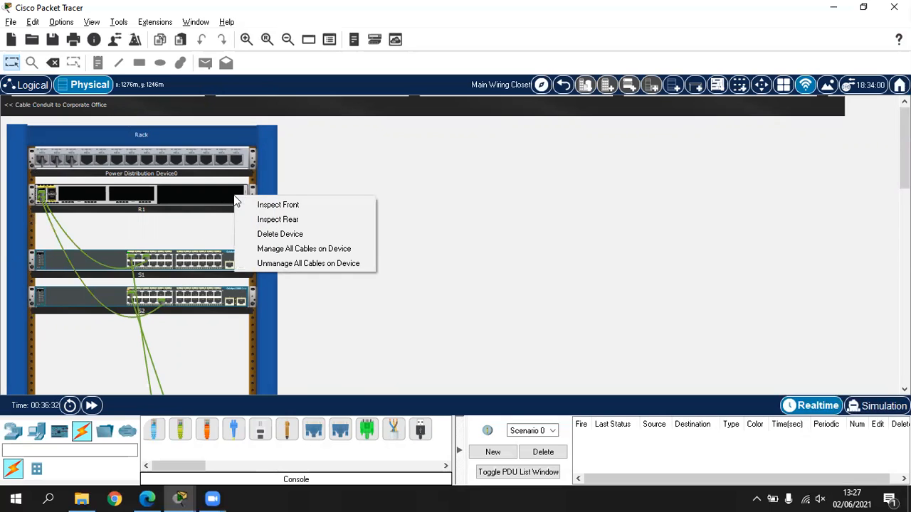
{"action": "left_click", "coordinate": [269, 220]}
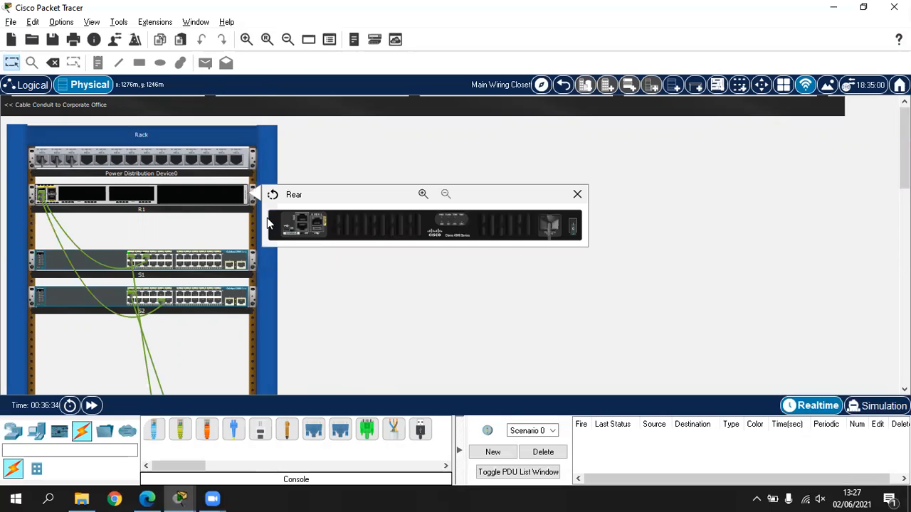
{"action": "left_click", "coordinate": [422, 195]}
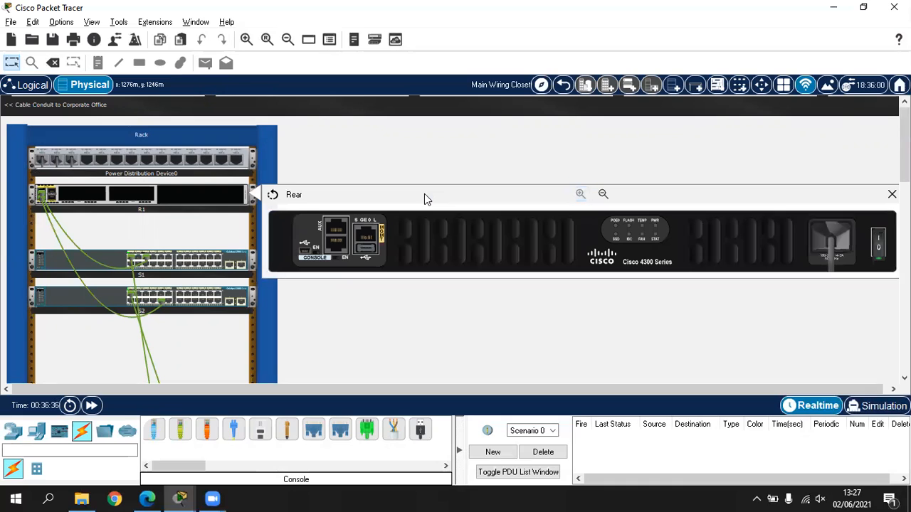
{"action": "left_click", "coordinate": [154, 431]}
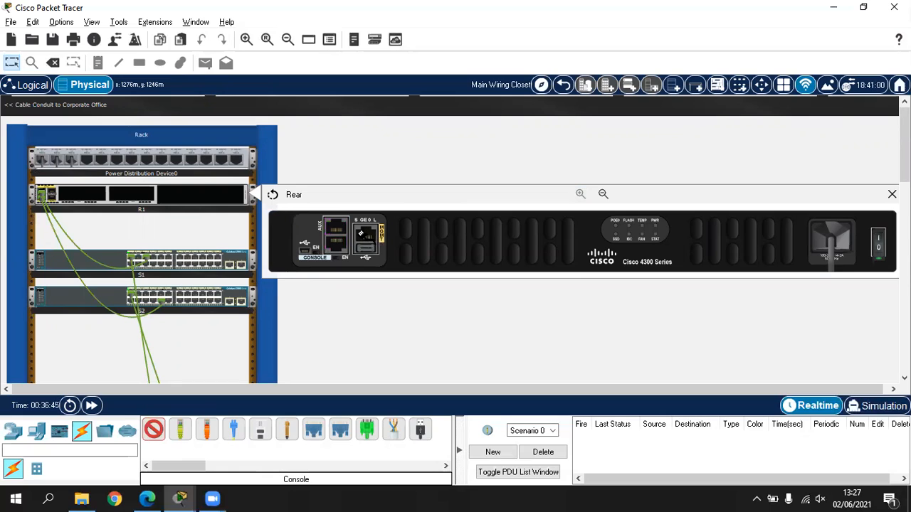
{"action": "left_click", "coordinate": [329, 244]}
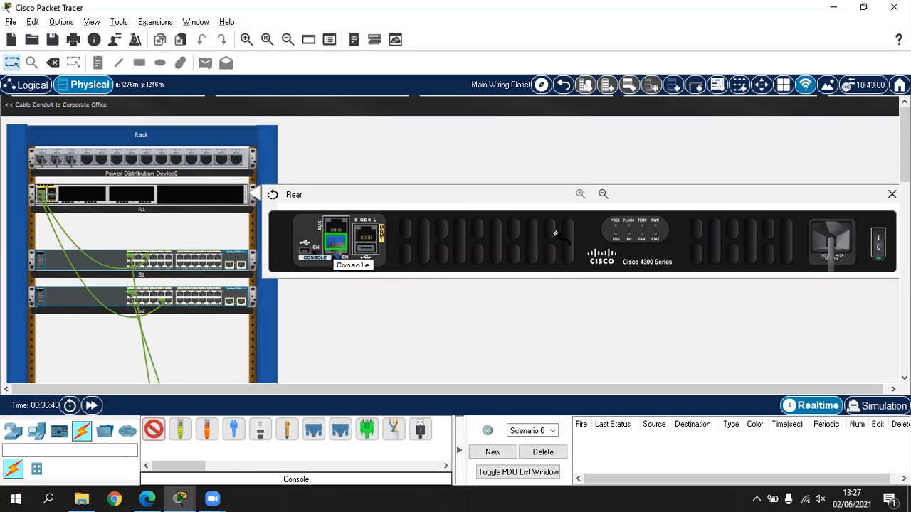
{"action": "scroll", "coordinate": [455, 242], "scroll_direction": "down", "scroll_amount": 10}
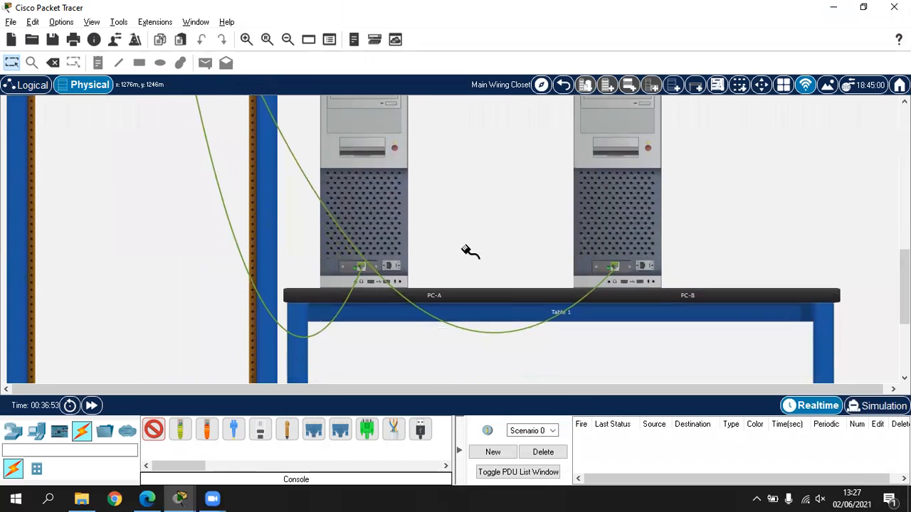
{"action": "left_click", "coordinate": [389, 268]}
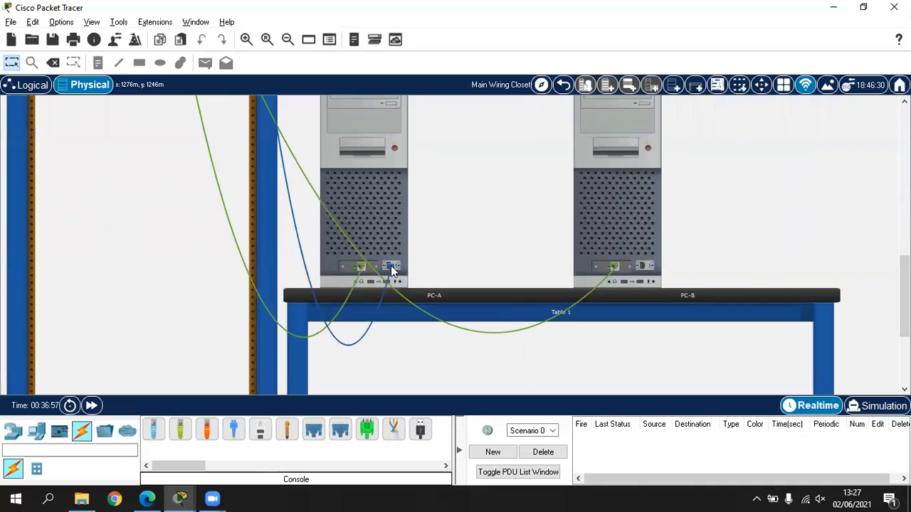
Examine the console cable run back to the rack, and view R1's and S1's physical device views in their device windows
{"action": "left_click_drag", "start_coordinate": [904, 296], "coordinate": [904, 260]}
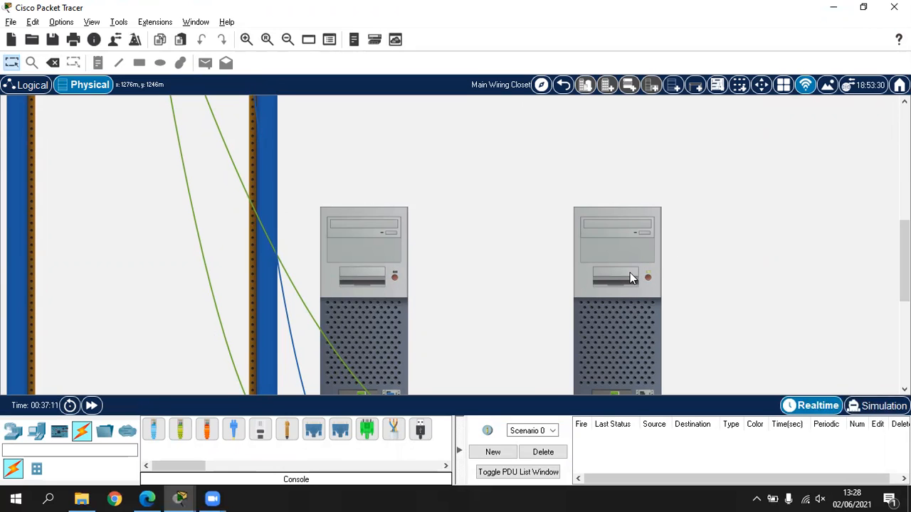
{"action": "mouse_move", "coordinate": [423, 276]}
{"action": "left_click_drag", "start_coordinate": [903, 273], "coordinate": [872, 153]}
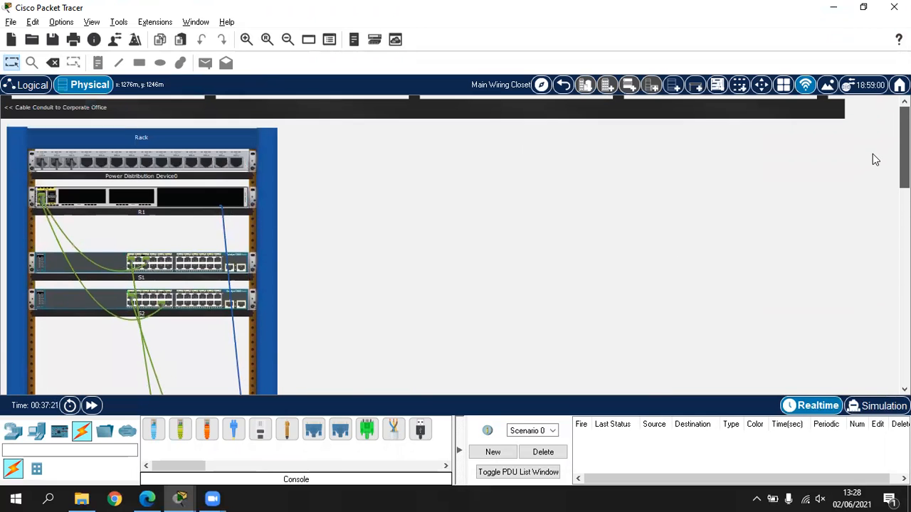
{"action": "left_click", "coordinate": [221, 191]}
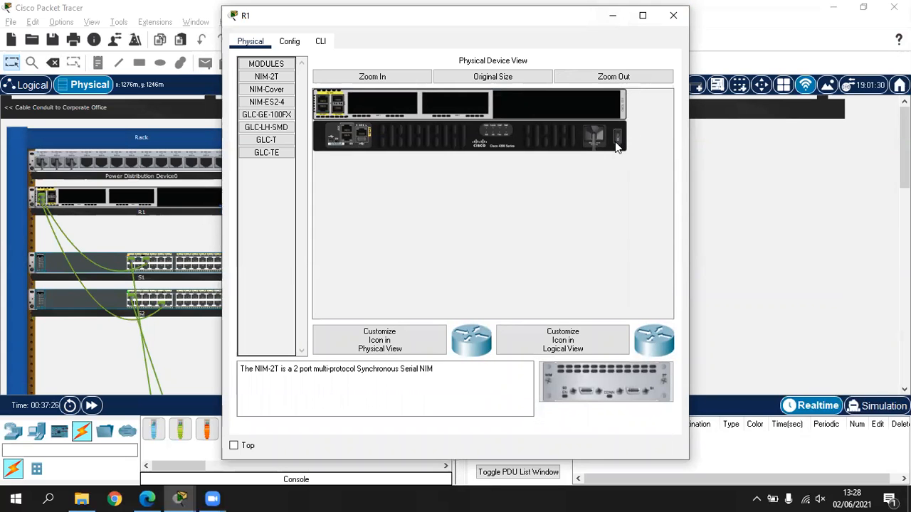
{"action": "left_click", "coordinate": [673, 15]}
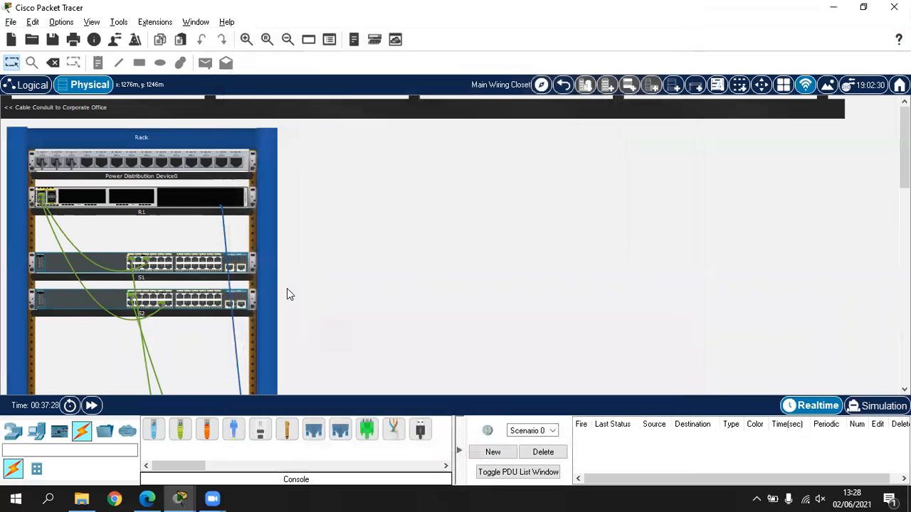
{"action": "left_click", "coordinate": [240, 261]}
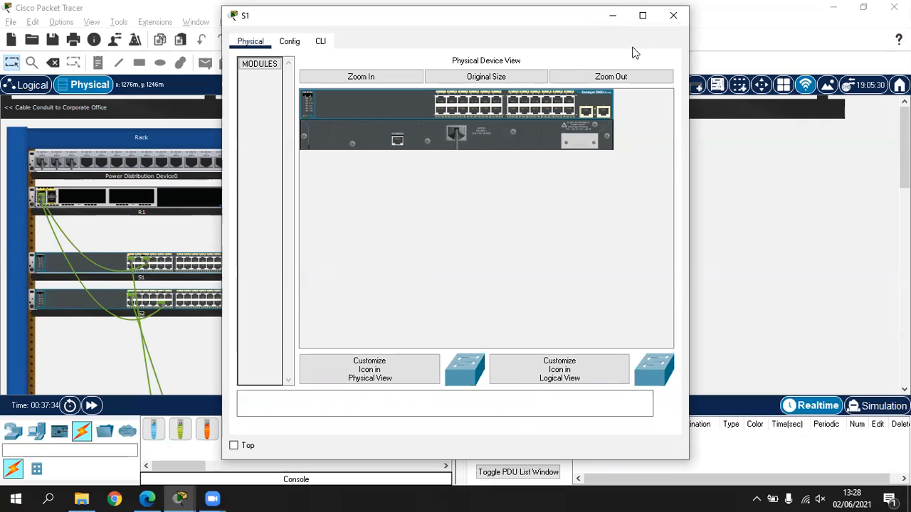
{"action": "left_click", "coordinate": [658, 22]}
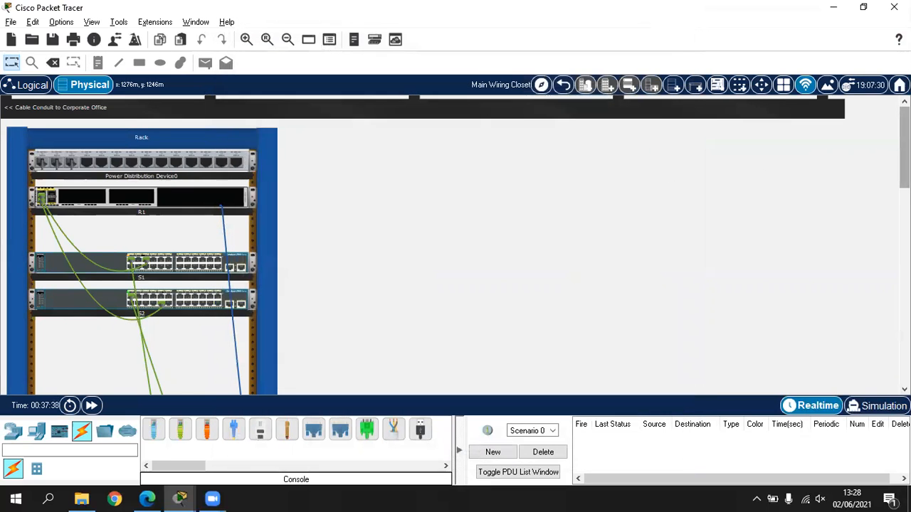
Test the console link from PC-A's Terminal, answering n to the initial configuration dialog and reaching the router prompt, and close the device window
{"action": "scroll", "coordinate": [583, 240], "scroll_direction": "down", "scroll_amount": 5}
{"action": "scroll", "coordinate": [642, 291], "scroll_direction": "down", "scroll_amount": 3}
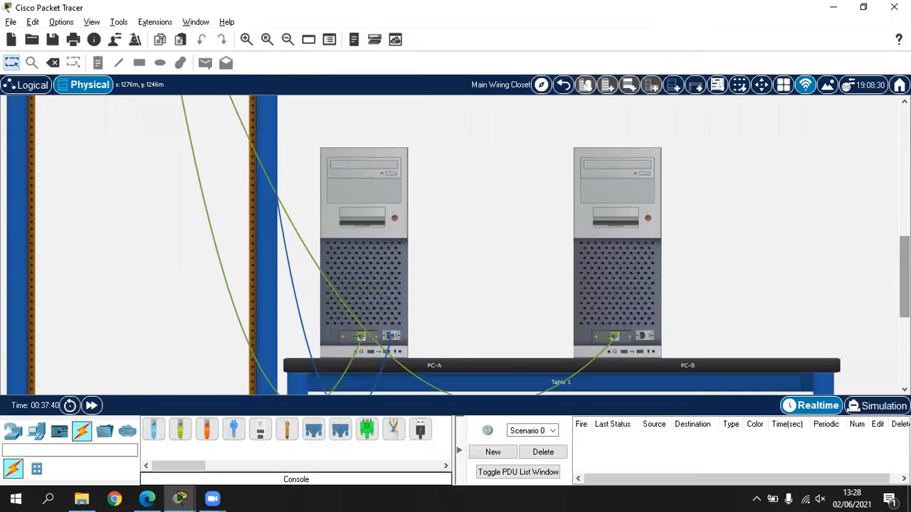
{"action": "left_click", "coordinate": [409, 250]}
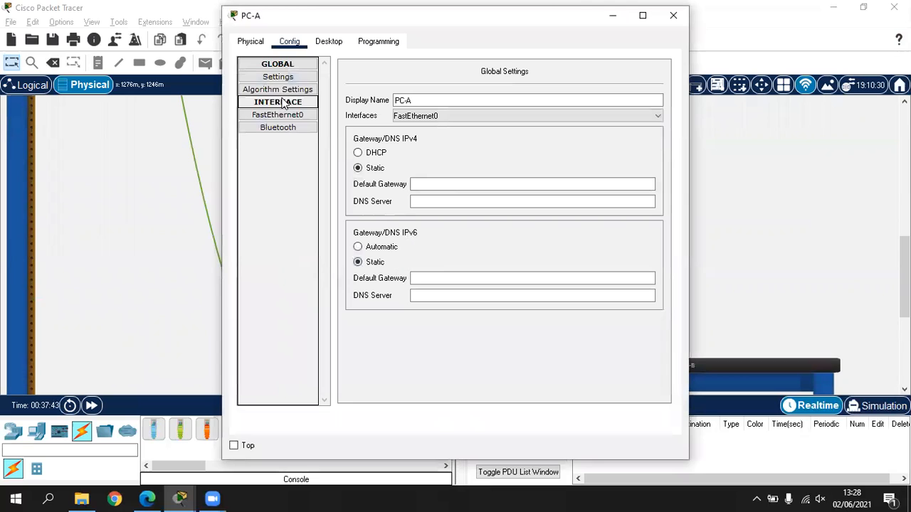
{"action": "left_click", "coordinate": [253, 41]}
{"action": "left_click", "coordinate": [329, 41]}
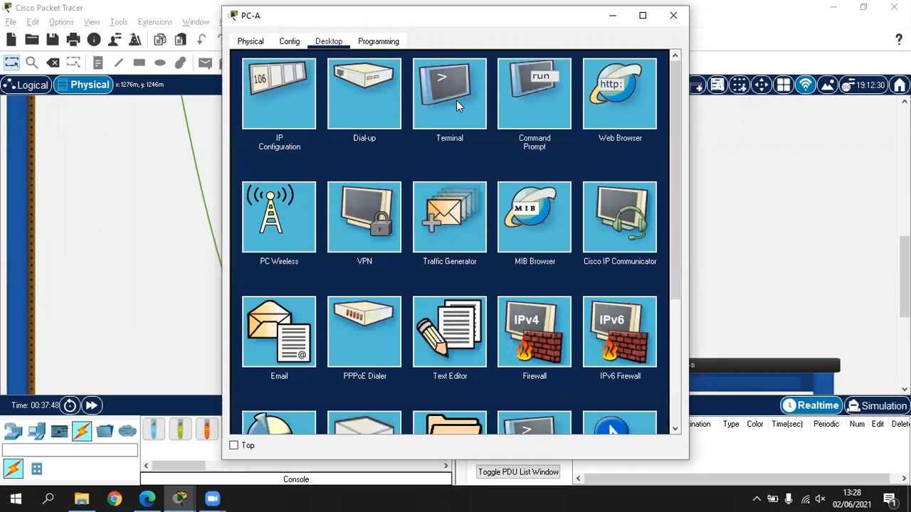
{"action": "left_click", "coordinate": [457, 102]}
{"action": "left_click", "coordinate": [639, 189]}
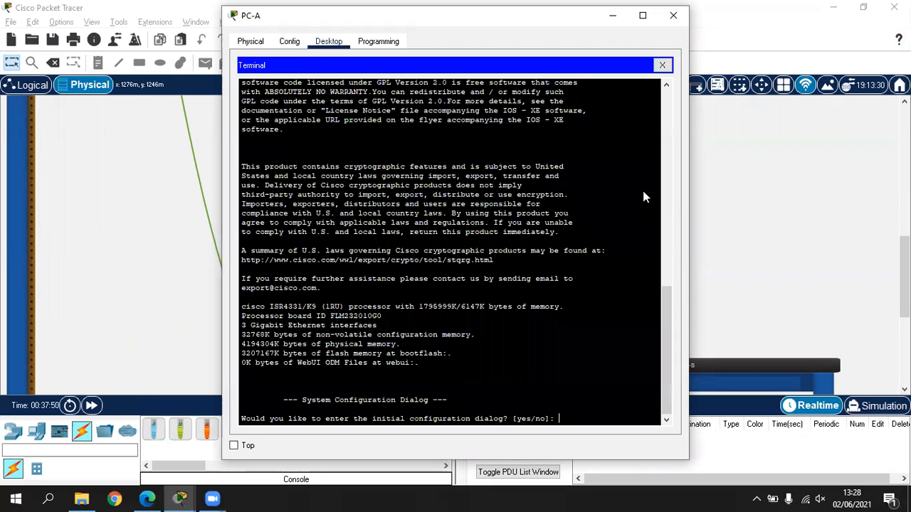
{"action": "type", "text": "n"}
{"action": "key", "text": "Return"}
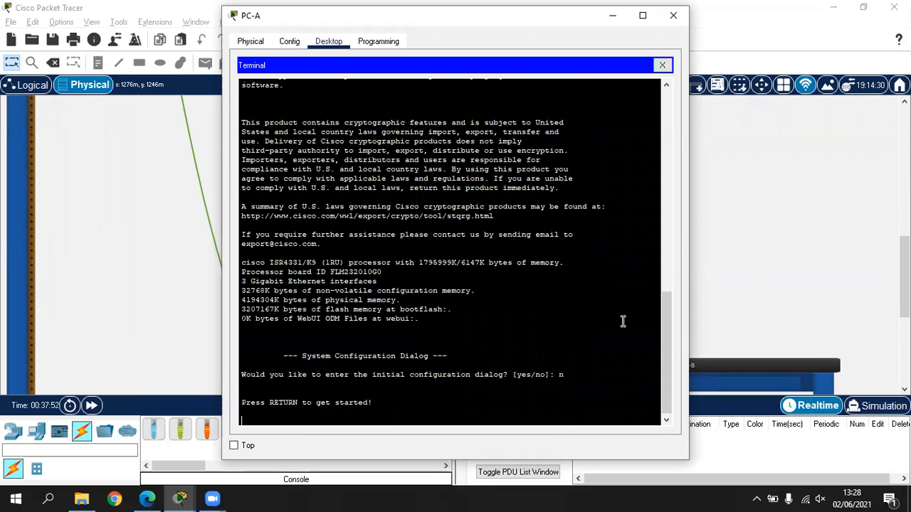
{"action": "key", "text": "Return"}
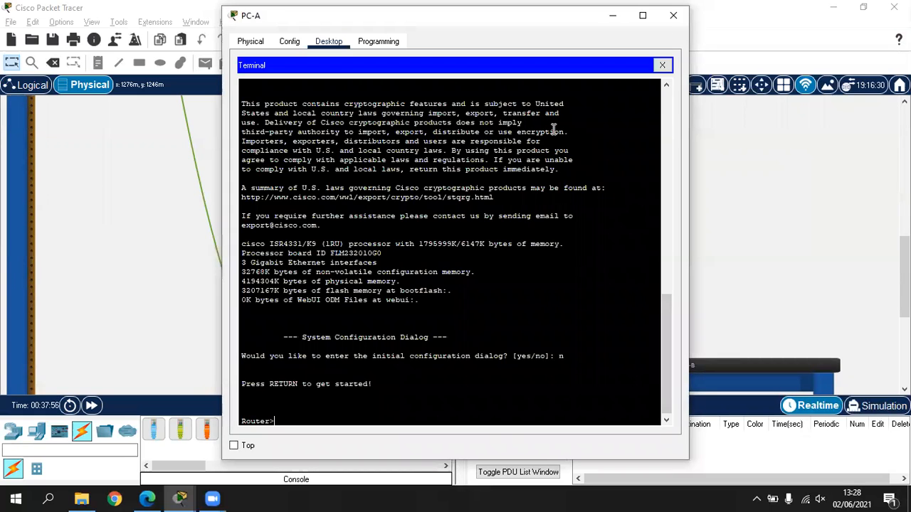
{"action": "left_click", "coordinate": [661, 65]}
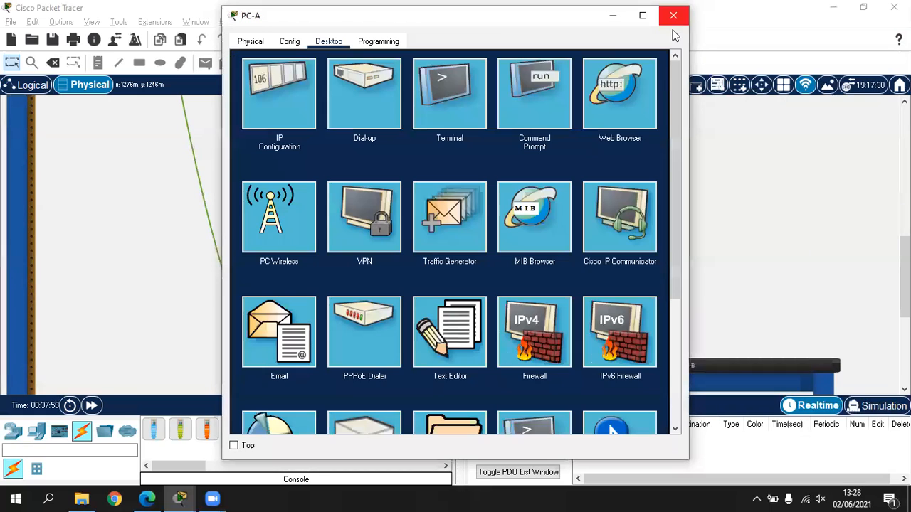
{"action": "left_click", "coordinate": [673, 15]}
Return from the Main Wiring Closet to the Corporate Office floor plan
{"action": "scroll", "coordinate": [799, 252], "scroll_direction": "up", "scroll_amount": 3}
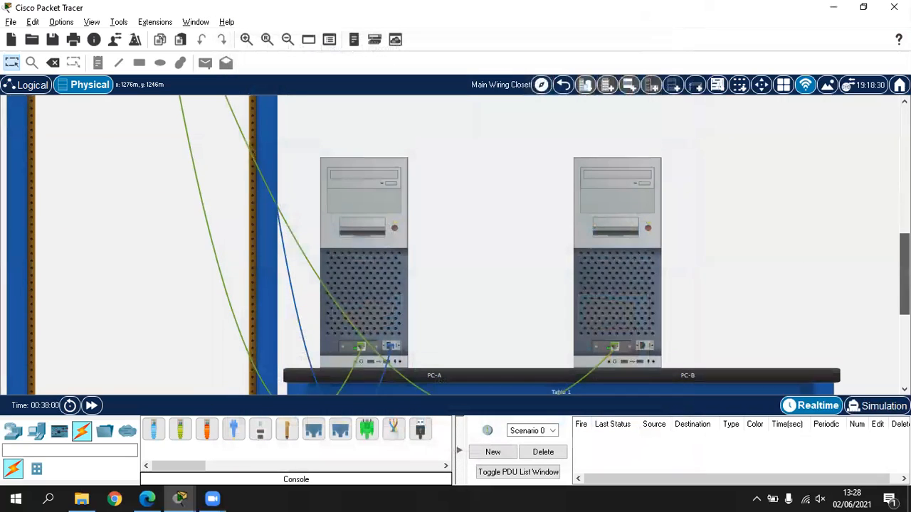
{"action": "scroll", "coordinate": [799, 252], "scroll_direction": "up", "scroll_amount": 5}
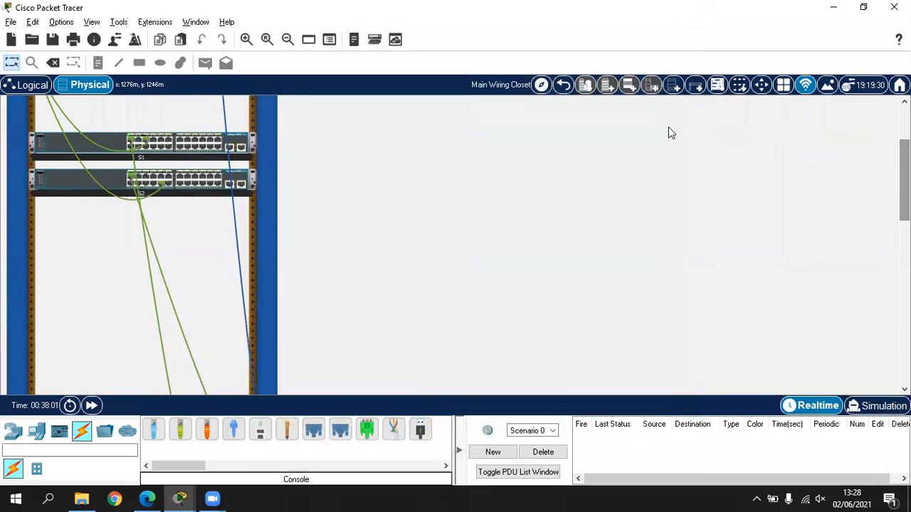
{"action": "left_click", "coordinate": [563, 86]}
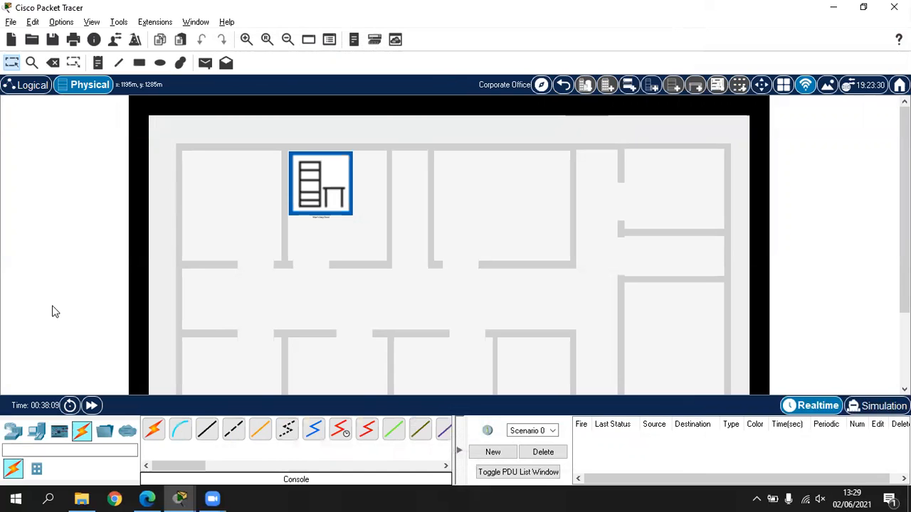
{"action": "mouse_move", "coordinate": [175, 498]}
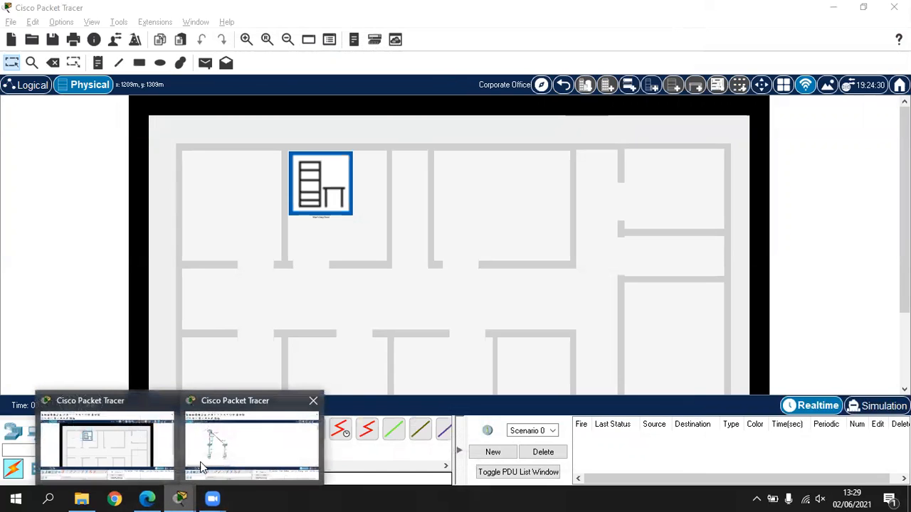
Switch to the first topology file, view its Corporate Office floor plan in physical view, and return to the new file
{"action": "left_click", "coordinate": [203, 463]}
{"action": "left_click", "coordinate": [76, 85]}
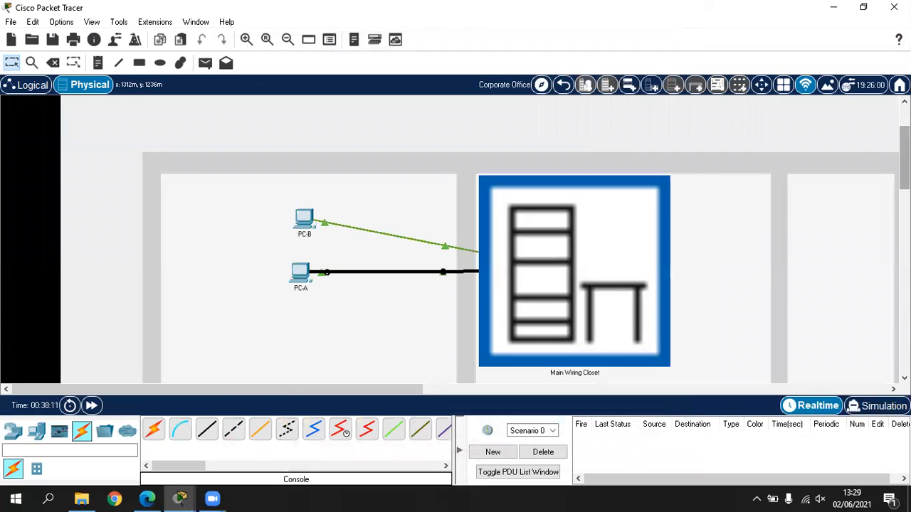
{"action": "scroll", "coordinate": [454, 160], "scroll_direction": "down", "scroll_amount": 2}
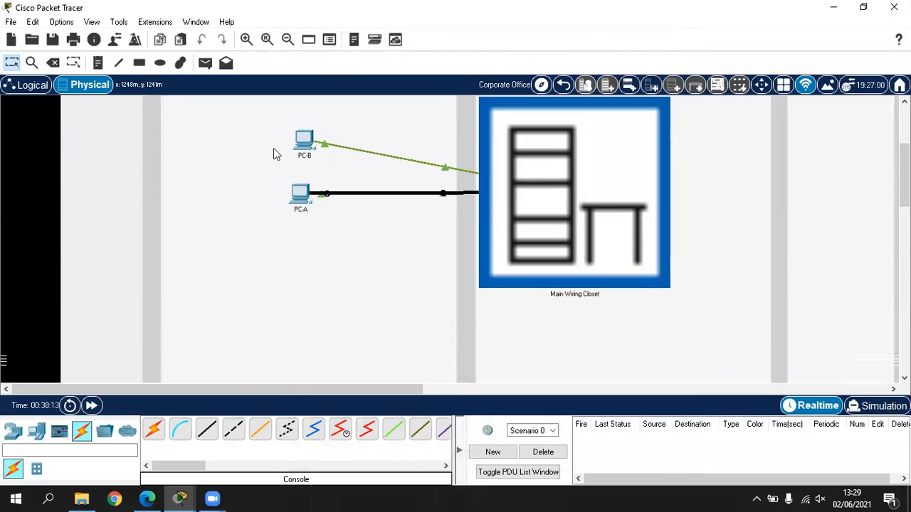
{"action": "left_click", "coordinate": [183, 499]}
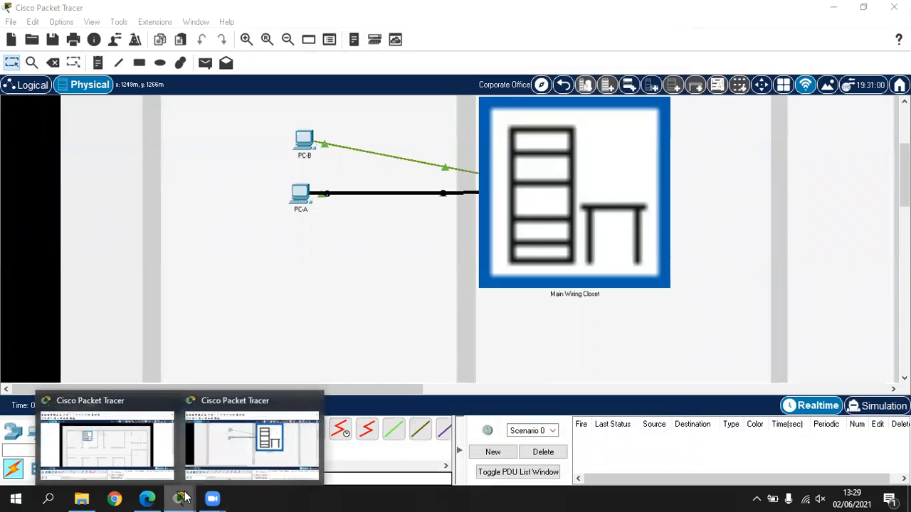
{"action": "left_click", "coordinate": [84, 432]}
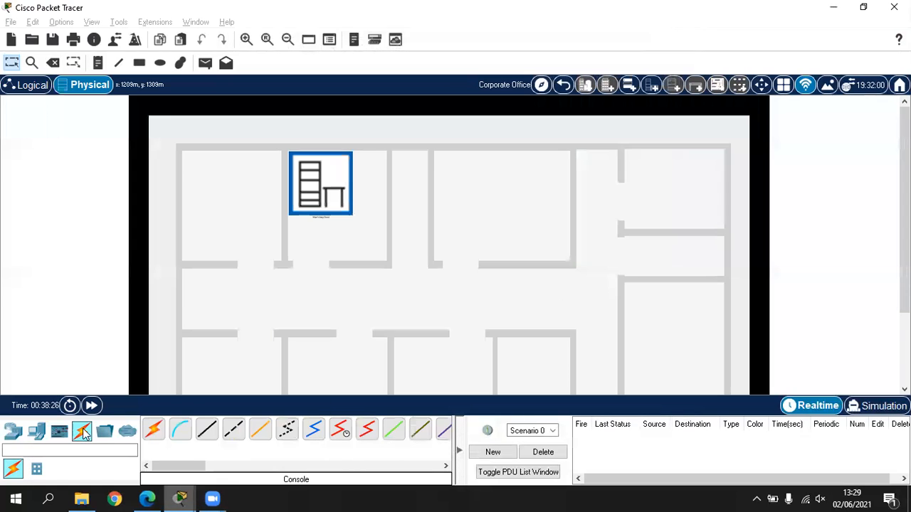
Examine the cabling between the rack and Table 1 in the Main Wiring Closet, and return to the Corporate Office floor plan
{"action": "left_click", "coordinate": [324, 178]}
{"action": "left_click", "coordinate": [321, 177]}
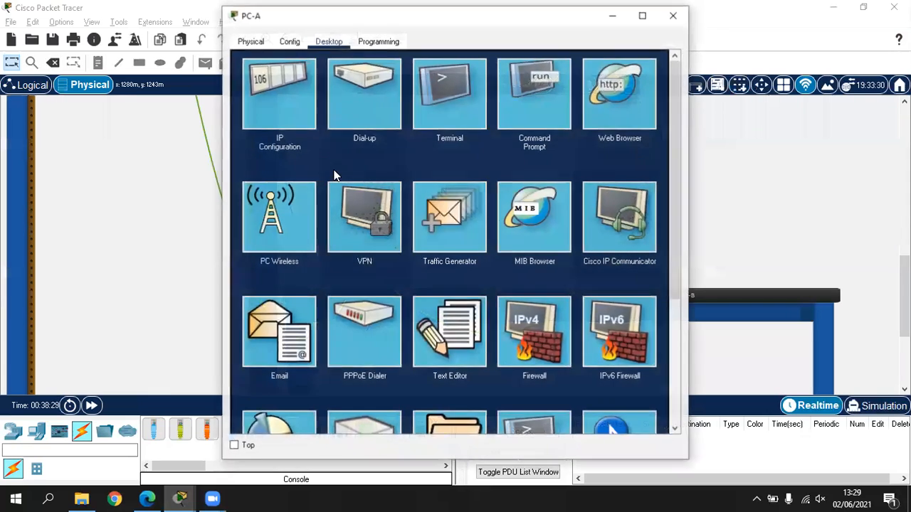
{"action": "left_click", "coordinate": [673, 15]}
{"action": "scroll", "coordinate": [455, 242], "scroll_direction": "up", "scroll_amount": 3}
{"action": "scroll", "coordinate": [880, 167], "scroll_direction": "up", "scroll_amount": 5}
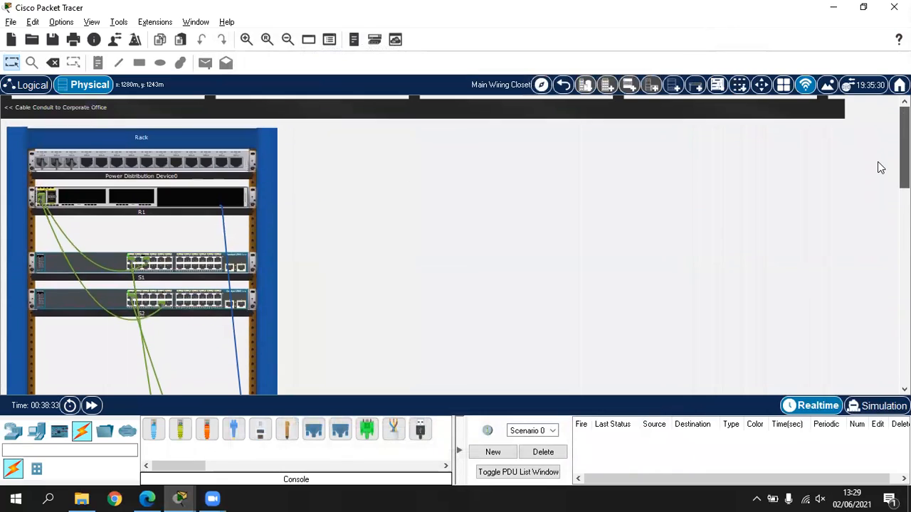
{"action": "scroll", "coordinate": [881, 172], "scroll_direction": "down", "scroll_amount": 5}
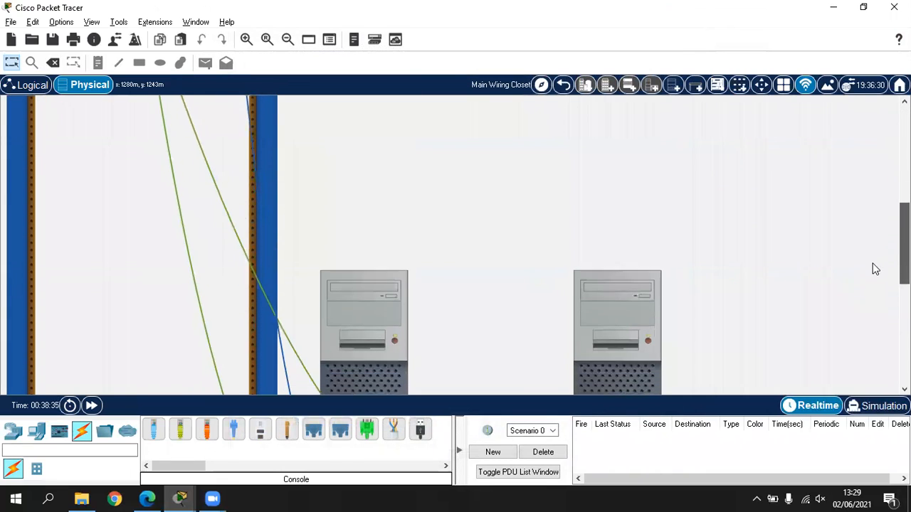
{"action": "scroll", "coordinate": [879, 299], "scroll_direction": "down", "scroll_amount": 2}
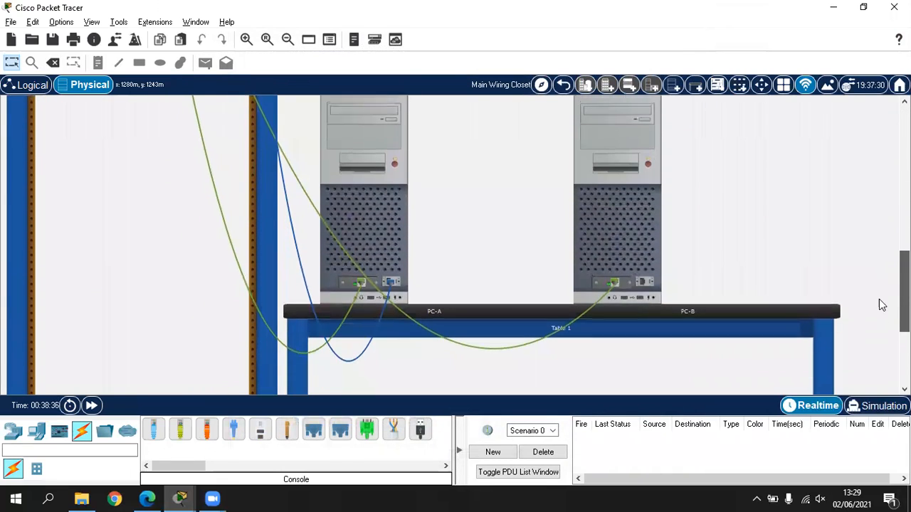
{"action": "scroll", "coordinate": [880, 285], "scroll_direction": "up", "scroll_amount": 4}
{"action": "scroll", "coordinate": [873, 242], "scroll_direction": "up", "scroll_amount": 6}
{"action": "scroll", "coordinate": [882, 185], "scroll_direction": "down", "scroll_amount": 2}
{"action": "scroll", "coordinate": [884, 214], "scroll_direction": "down", "scroll_amount": 1}
{"action": "scroll", "coordinate": [880, 201], "scroll_direction": "up", "scroll_amount": 3}
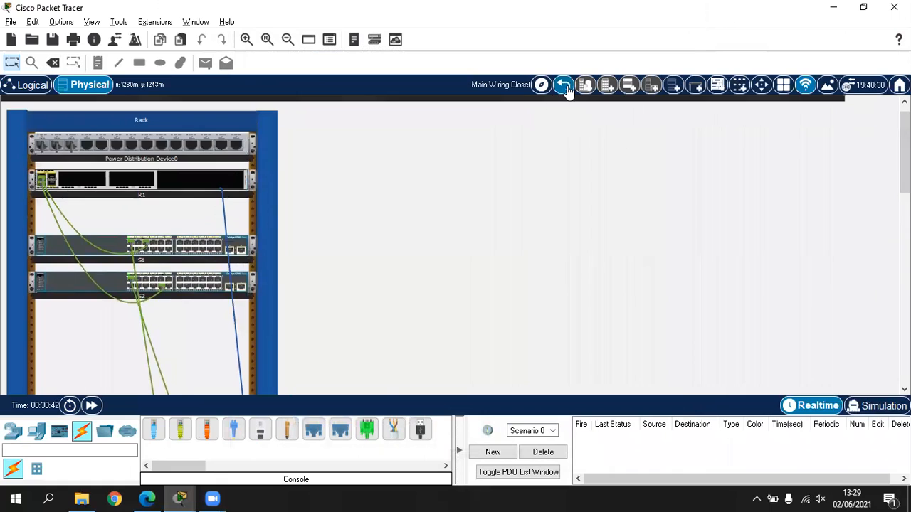
{"action": "left_click", "coordinate": [563, 84]}
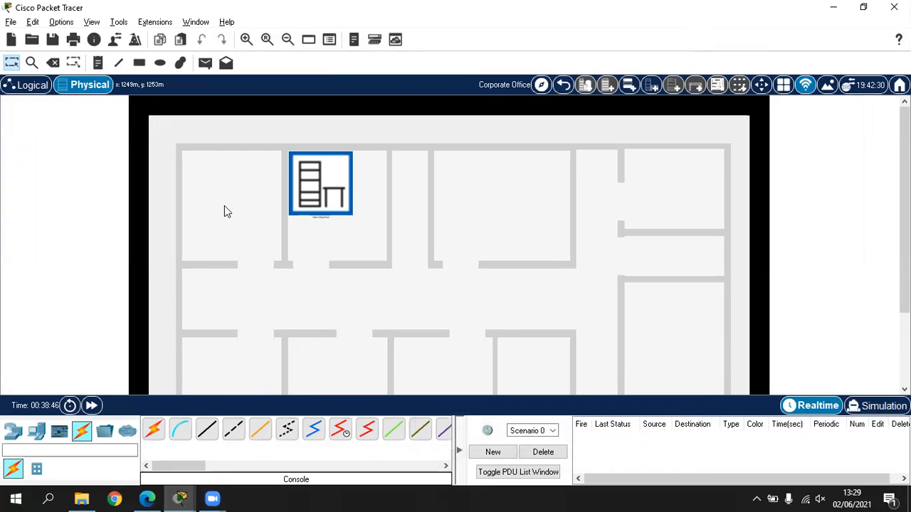
Create a generic container in the room beside the Main Wiring Closet and add a wiring closet inside it
{"action": "left_click", "coordinate": [626, 93]}
{"action": "left_click_drag", "start_coordinate": [185, 145], "coordinate": [218, 194]}
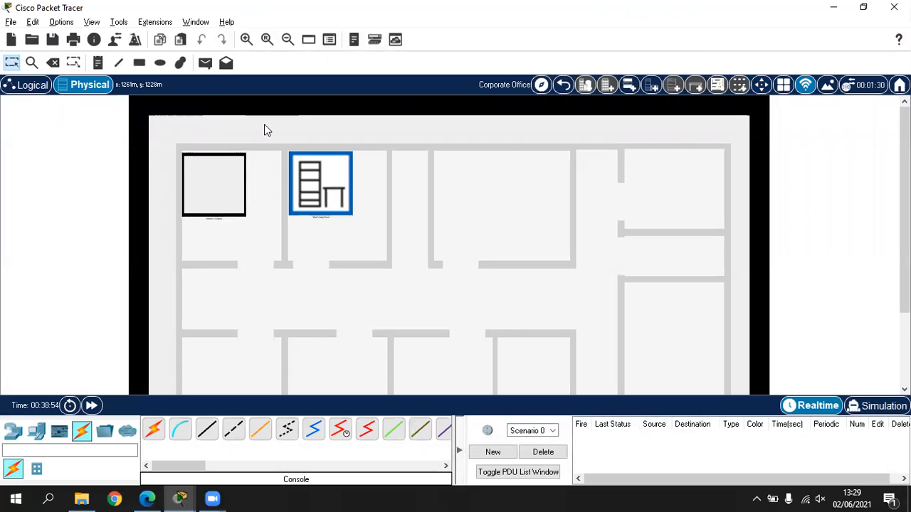
{"action": "left_click", "coordinate": [207, 207]}
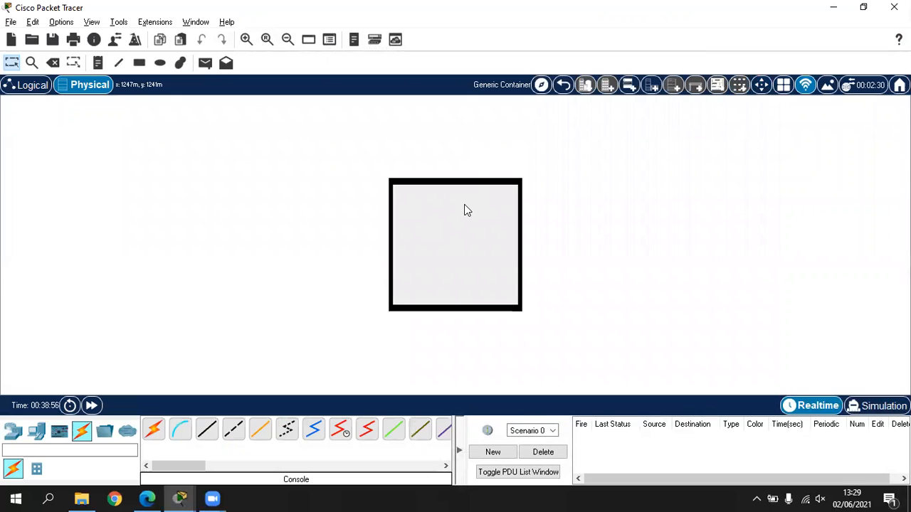
{"action": "left_click", "coordinate": [651, 91]}
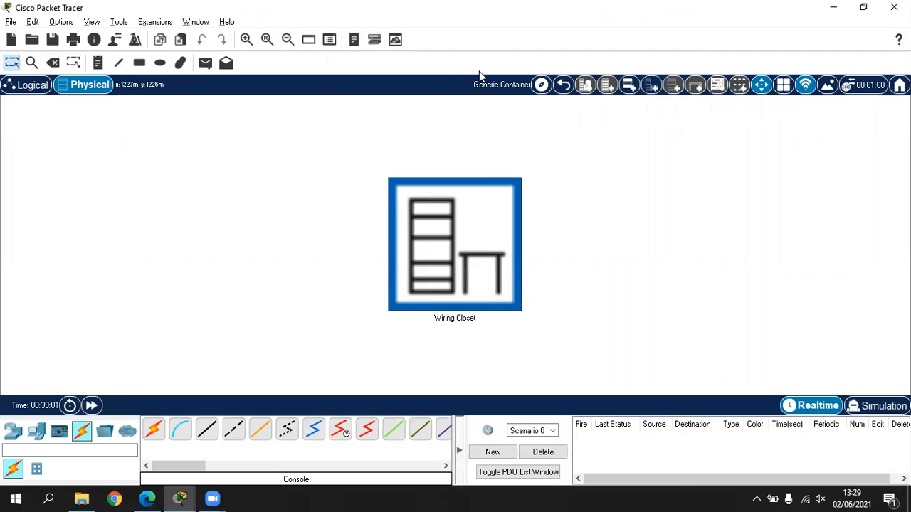
Recheck the generic container's contents and delete the container from the Corporate Office floor plan
{"action": "left_click", "coordinate": [563, 87]}
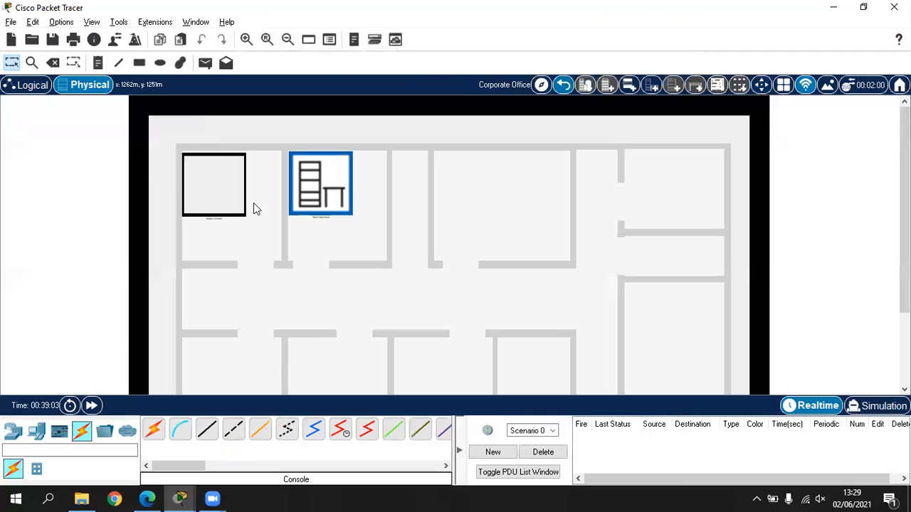
{"action": "left_click", "coordinate": [217, 199]}
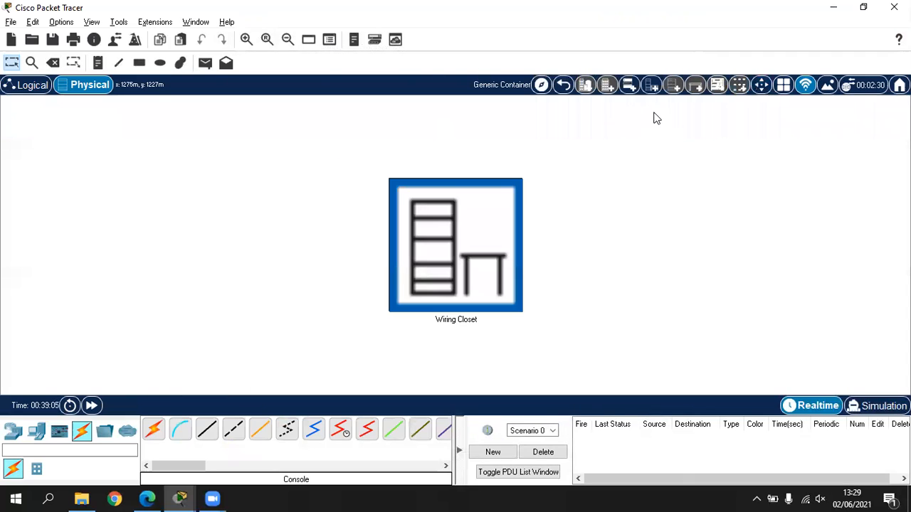
{"action": "left_click", "coordinate": [564, 87]}
{"action": "left_click", "coordinate": [53, 63]}
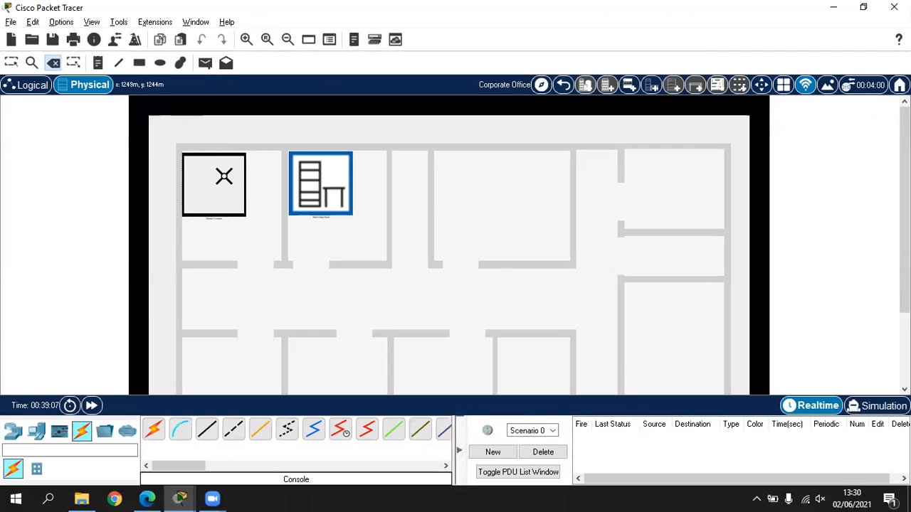
{"action": "left_click", "coordinate": [226, 178]}
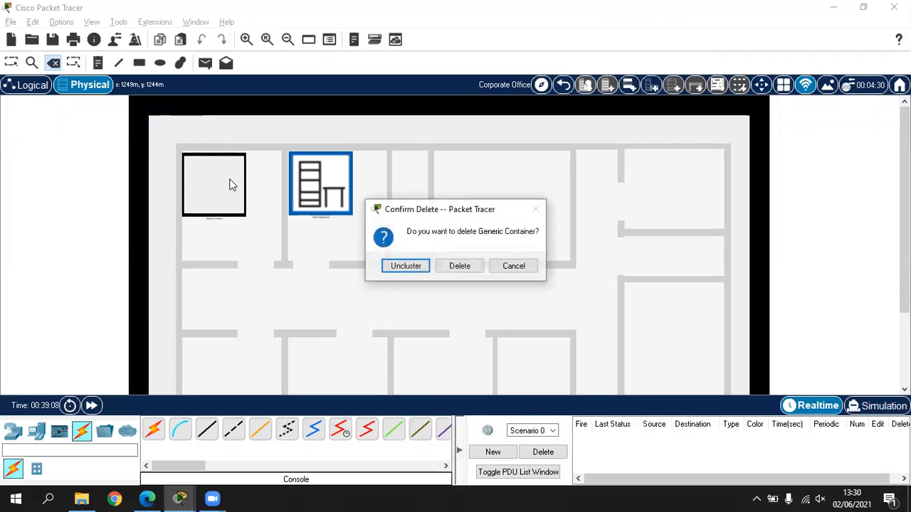
{"action": "left_click", "coordinate": [447, 269]}
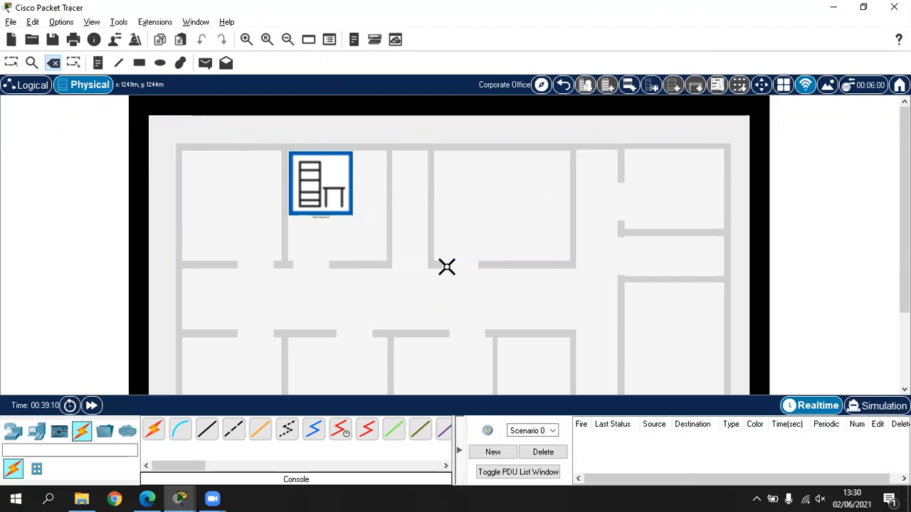
Add a new wiring closet to the room beside the Main Wiring Closet, view its interior, and return to the floor plan
{"action": "left_click", "coordinate": [653, 86]}
{"action": "left_click_drag", "start_coordinate": [172, 143], "coordinate": [220, 199]}
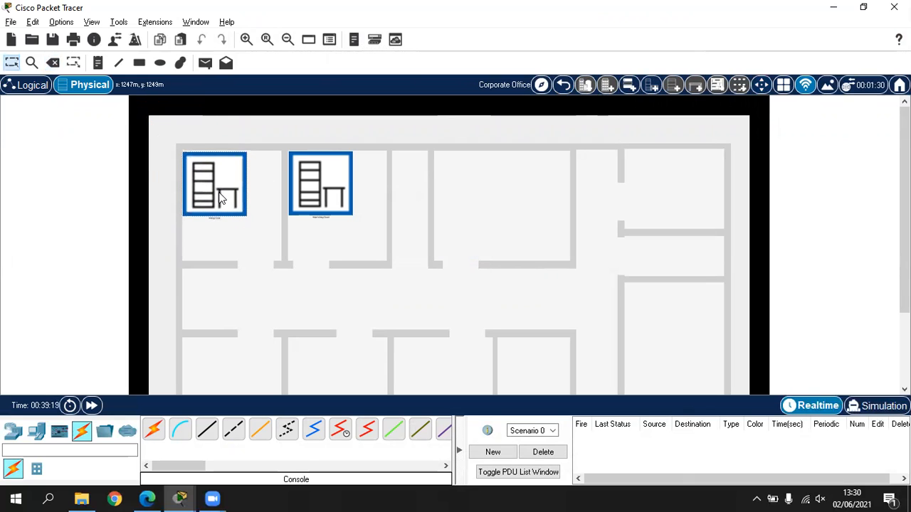
{"action": "left_click", "coordinate": [222, 191]}
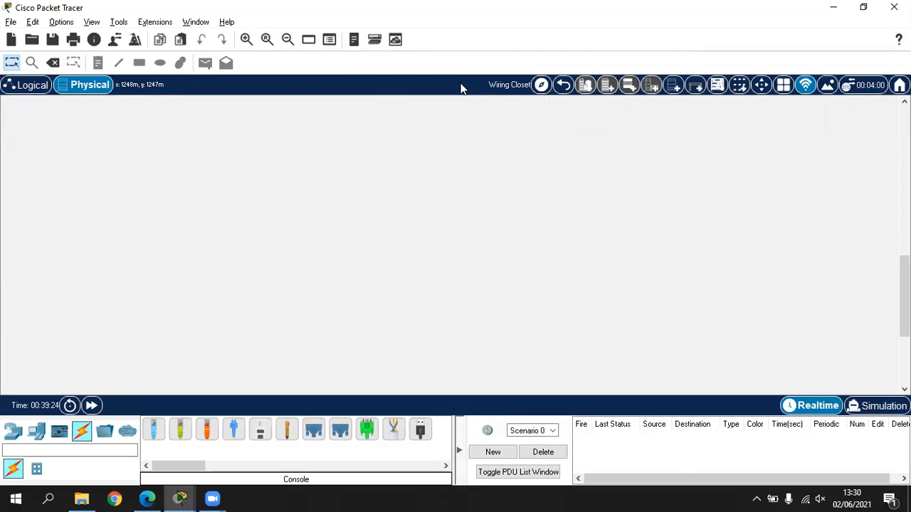
{"action": "left_click", "coordinate": [563, 85]}
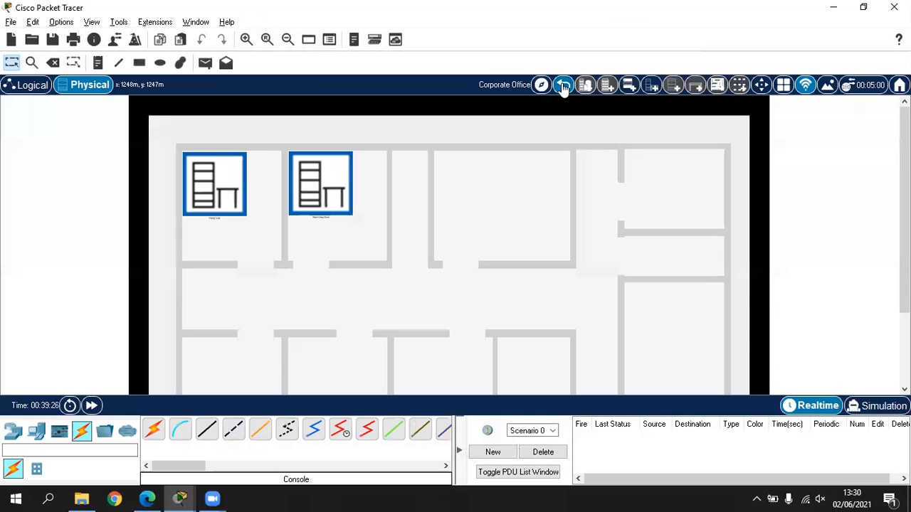
Enter the Main Wiring Closet and look over its rack devices and the cables running down to the PCs
{"action": "left_click", "coordinate": [319, 181]}
{"action": "left_click_drag", "start_coordinate": [905, 287], "coordinate": [879, 104]}
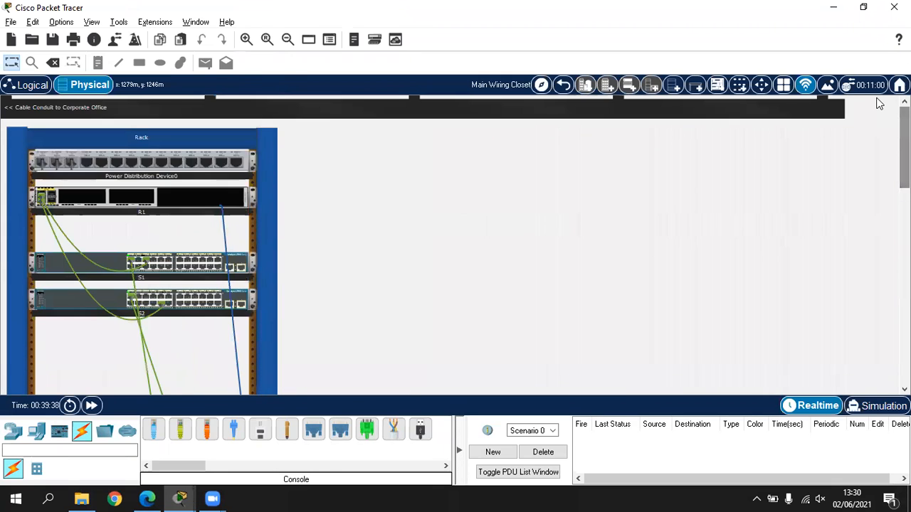
{"action": "left_click_drag", "start_coordinate": [904, 135], "coordinate": [905, 224]}
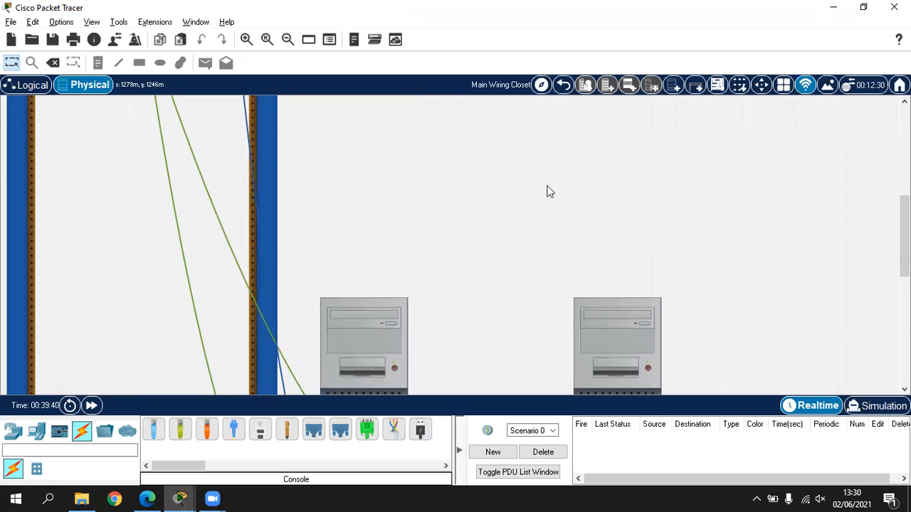
In the logical view, move S1 below R1, S2 diagonally below R1, and PC-B close beside S2
{"action": "left_click", "coordinate": [30, 87]}
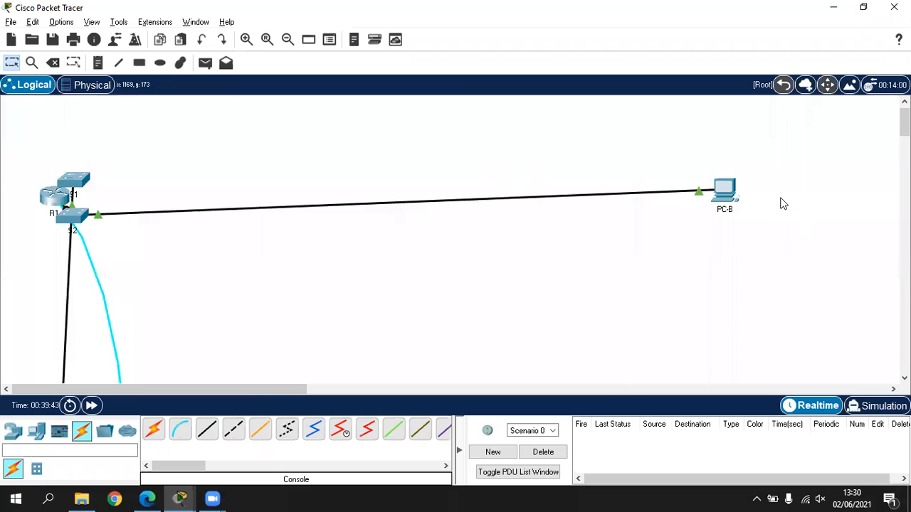
{"action": "scroll", "coordinate": [783, 204], "scroll_direction": "down", "scroll_amount": 5}
{"action": "scroll", "coordinate": [327, 281], "scroll_direction": "up", "scroll_amount": 5}
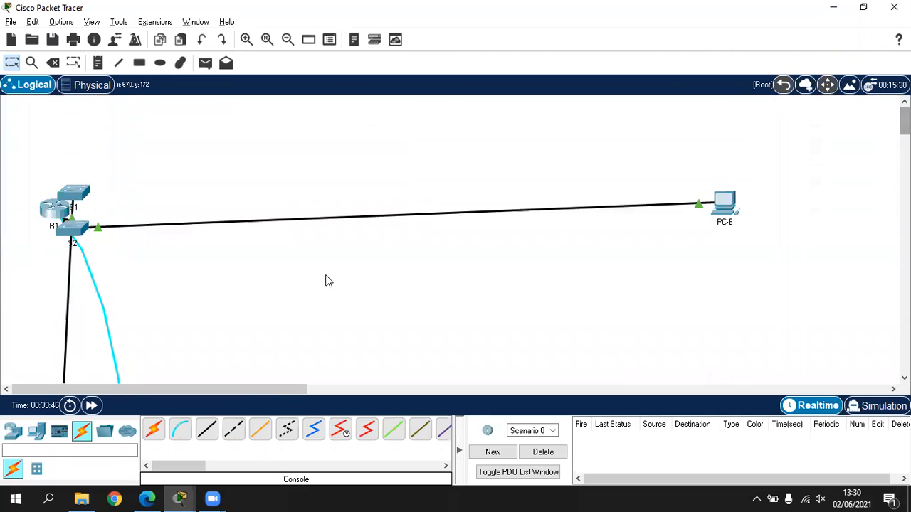
{"action": "left_click_drag", "start_coordinate": [79, 203], "coordinate": [62, 309]}
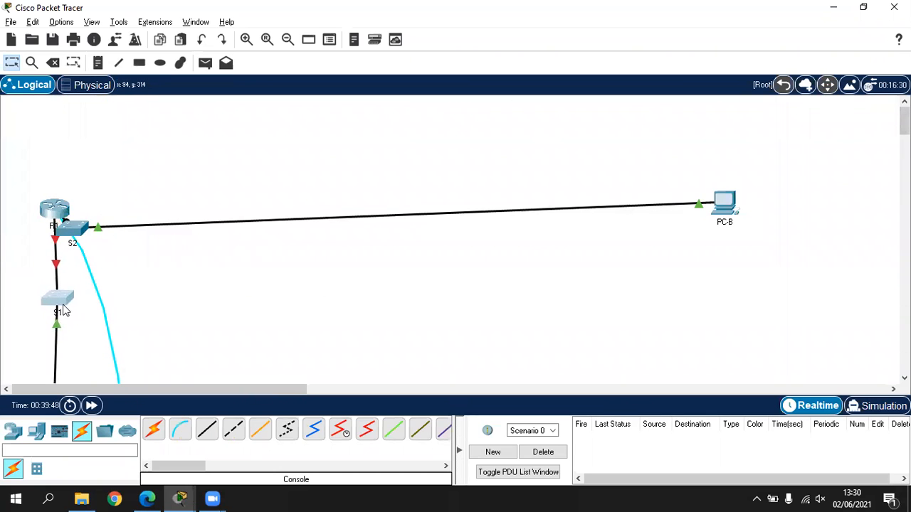
{"action": "left_click_drag", "start_coordinate": [71, 236], "coordinate": [150, 313]}
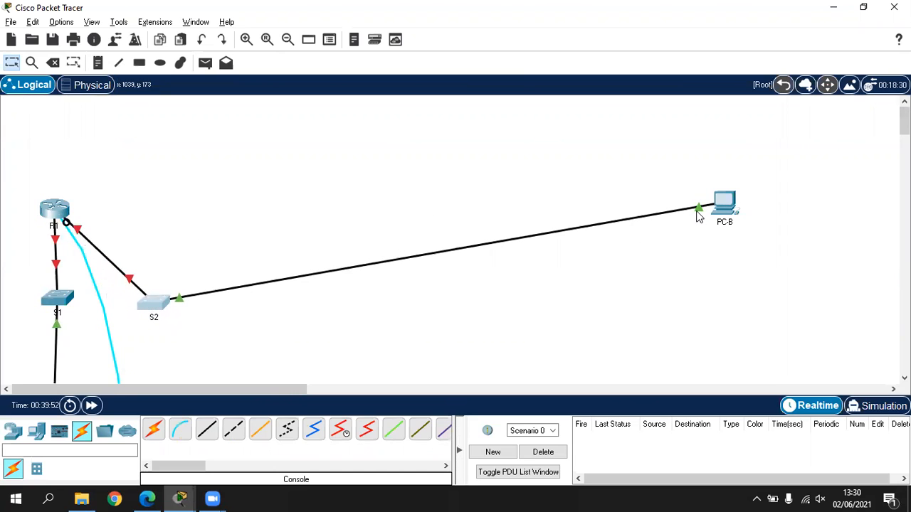
{"action": "left_click_drag", "start_coordinate": [724, 205], "coordinate": [207, 296]}
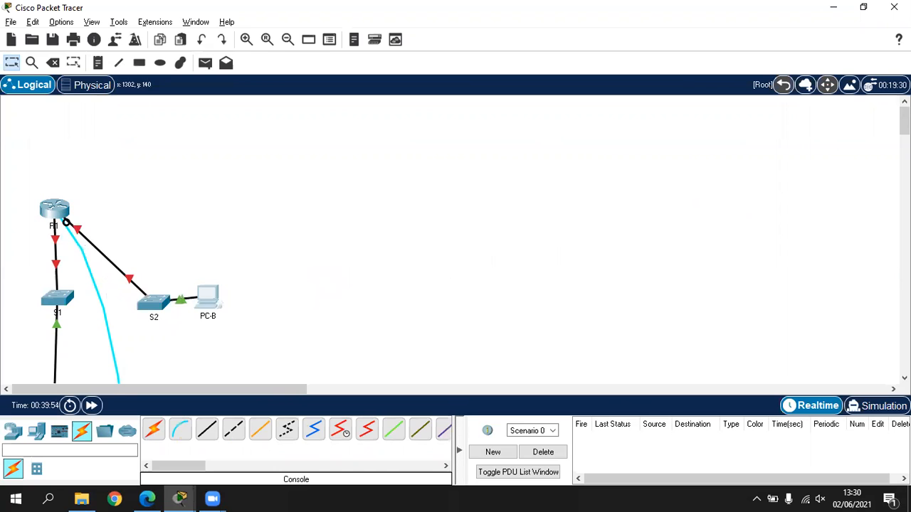
{"action": "left_click_drag", "start_coordinate": [153, 309], "coordinate": [135, 315]}
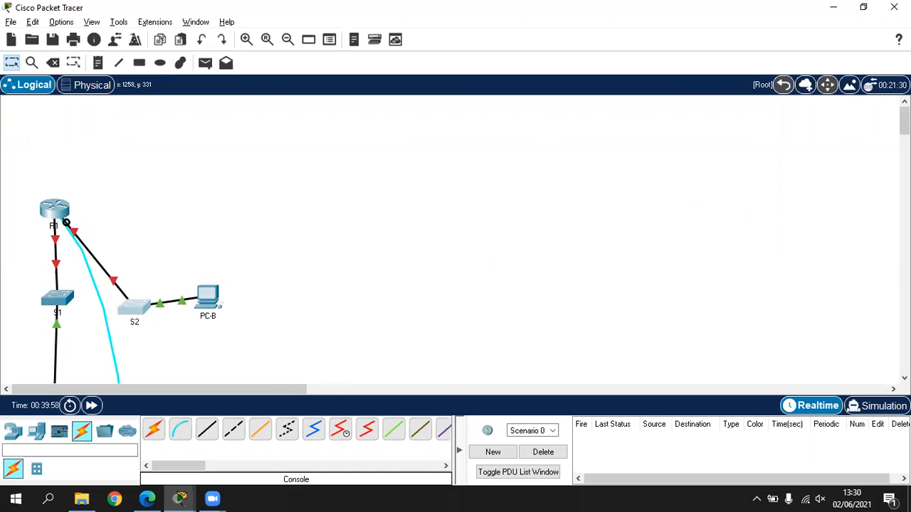
Move PC-A up to sit directly below S1 in the logical topology
{"action": "left_click_drag", "start_coordinate": [904, 121], "coordinate": [903, 168]}
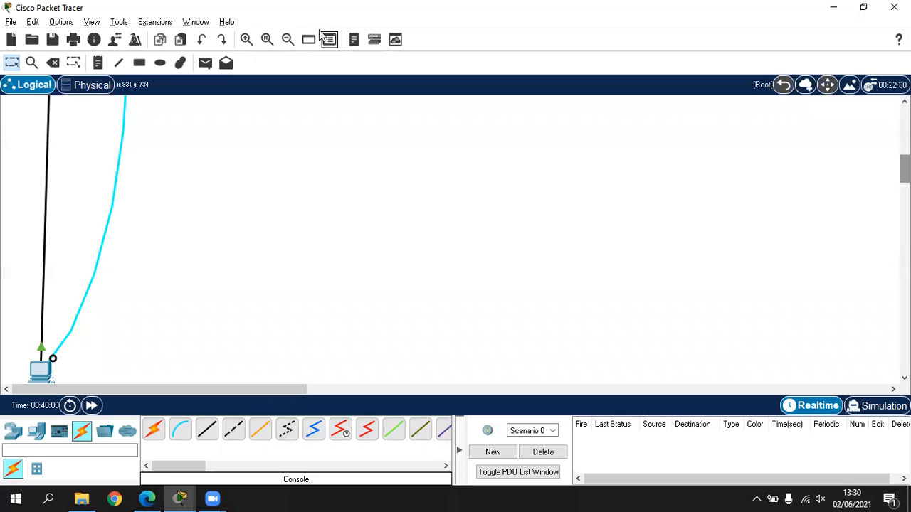
{"action": "left_click", "coordinate": [287, 40]}
{"action": "left_click_drag", "start_coordinate": [31, 326], "coordinate": [37, 138]}
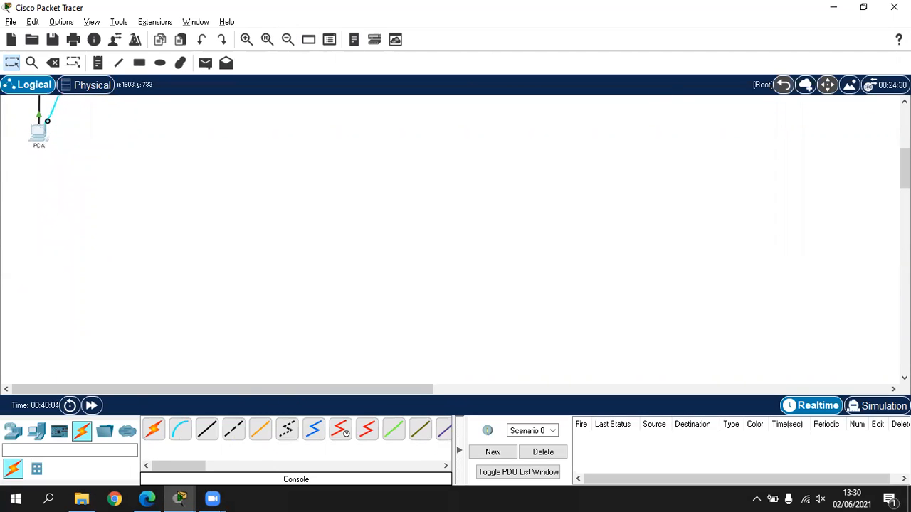
{"action": "left_click_drag", "start_coordinate": [904, 164], "coordinate": [903, 134]}
{"action": "left_click_drag", "start_coordinate": [47, 347], "coordinate": [41, 216]}
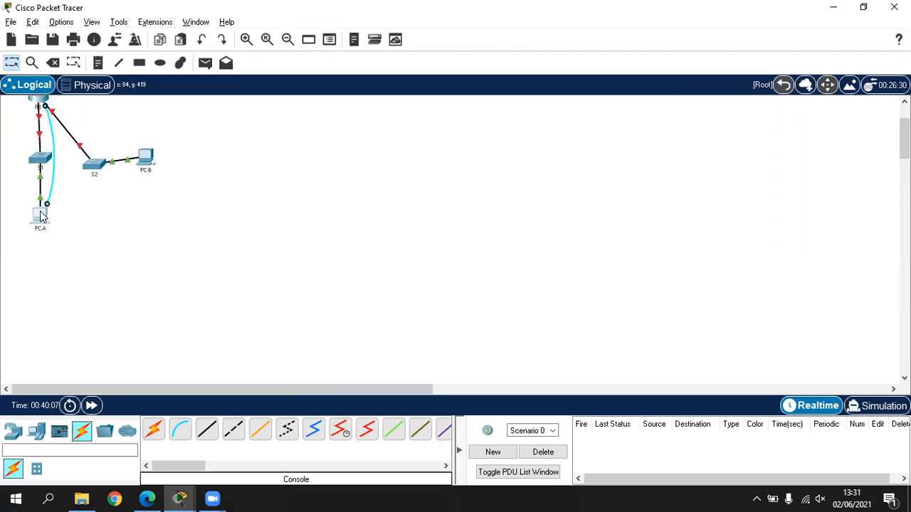
Align S2 level with S1, place PC-B directly below S2, and switch back to the physical view
{"action": "mouse_move", "coordinate": [88, 169]}
{"action": "left_mouse_down"}
{"action": "mouse_move", "coordinate": [81, 160]}
{"action": "mouse_move", "coordinate": [89, 163]}
{"action": "left_mouse_up"}
{"action": "left_click_drag", "start_coordinate": [145, 161], "coordinate": [92, 223]}
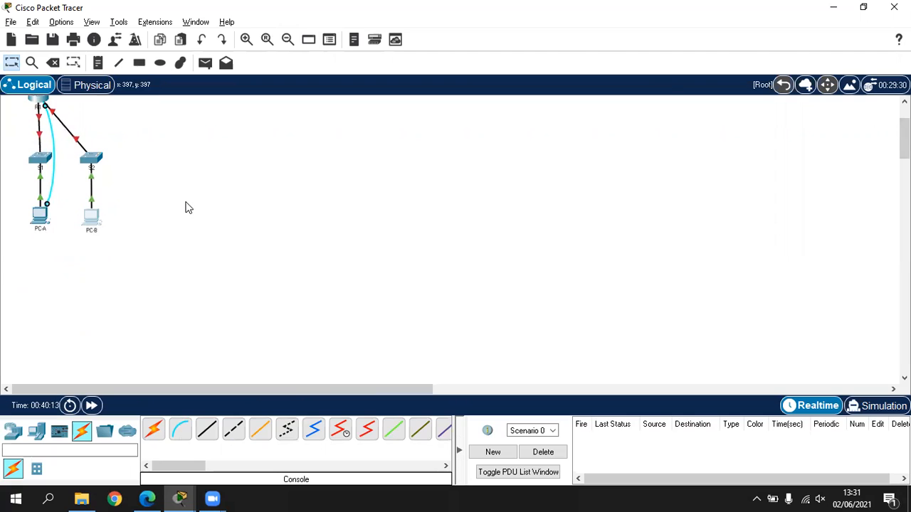
{"action": "left_click_drag", "start_coordinate": [905, 138], "coordinate": [904, 126]}
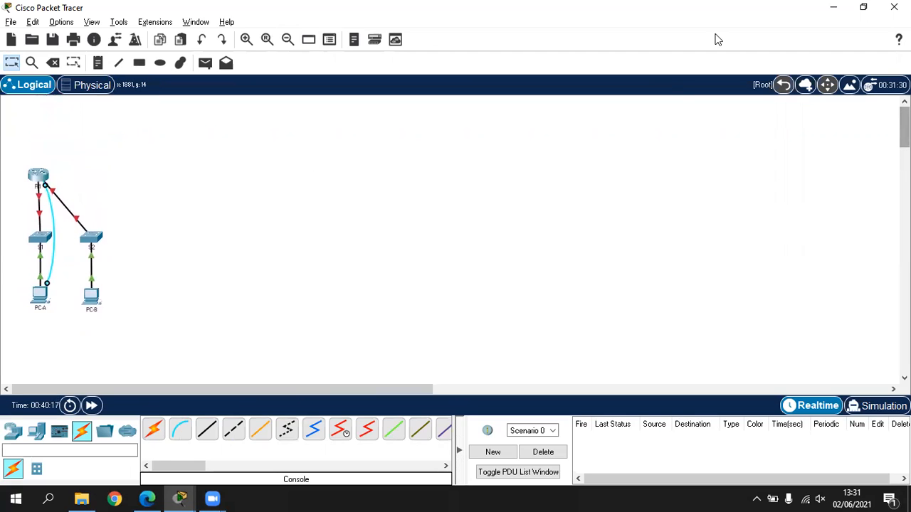
{"action": "left_click", "coordinate": [87, 85]}
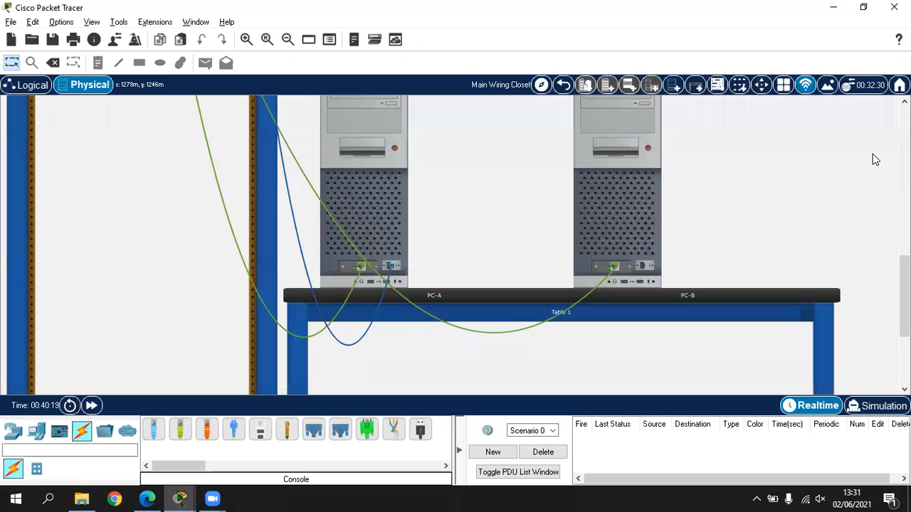
Inspect the S1 port link to R1 and review the rack devices and their cabling down to PC-A and PC-B
{"action": "left_click_drag", "start_coordinate": [904, 296], "coordinate": [905, 150]}
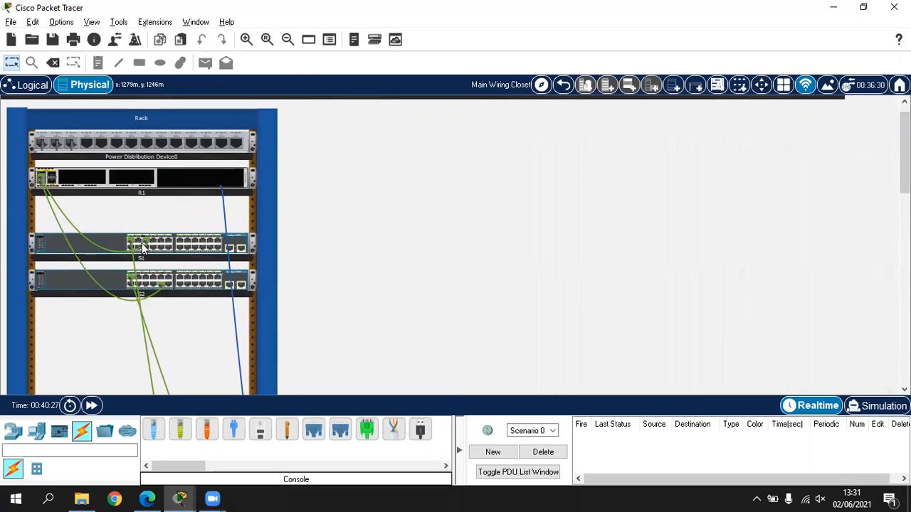
{"action": "mouse_move", "coordinate": [144, 247]}
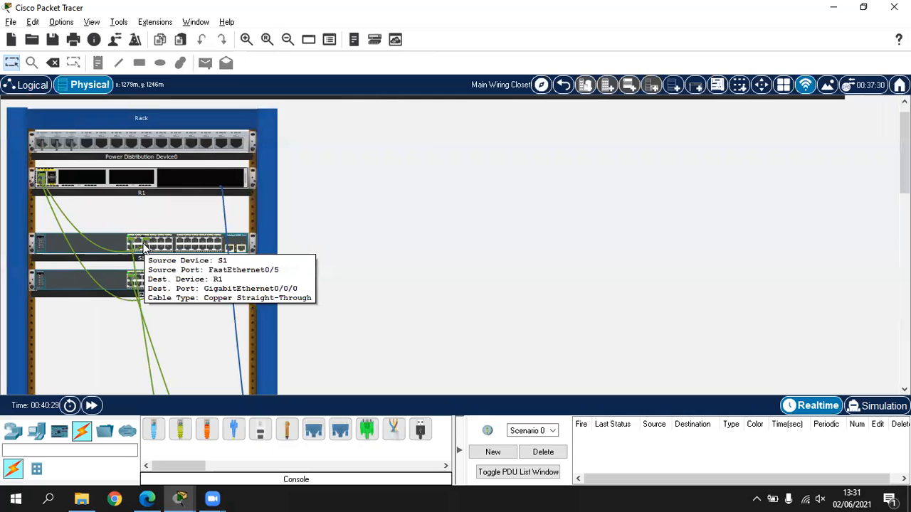
{"action": "left_click_drag", "start_coordinate": [903, 140], "coordinate": [878, 138]}
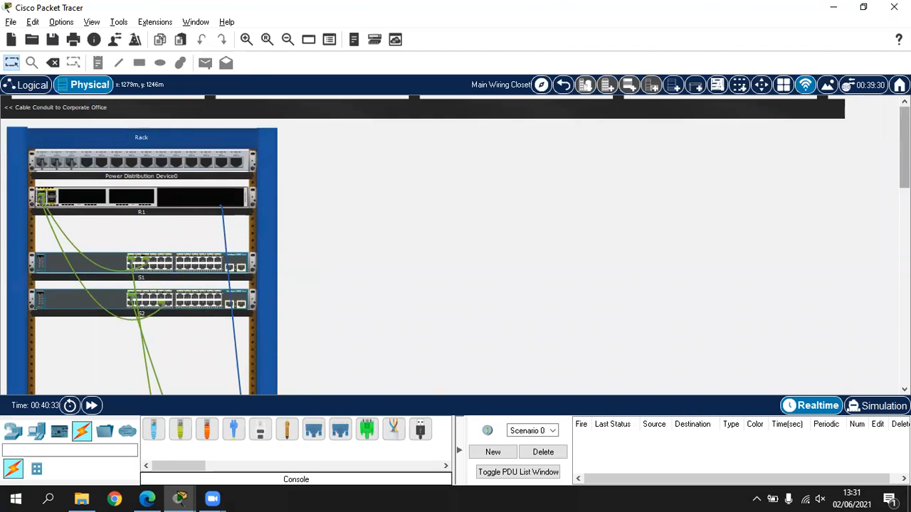
{"action": "scroll", "coordinate": [733, 268], "scroll_direction": "down", "scroll_amount": 10}
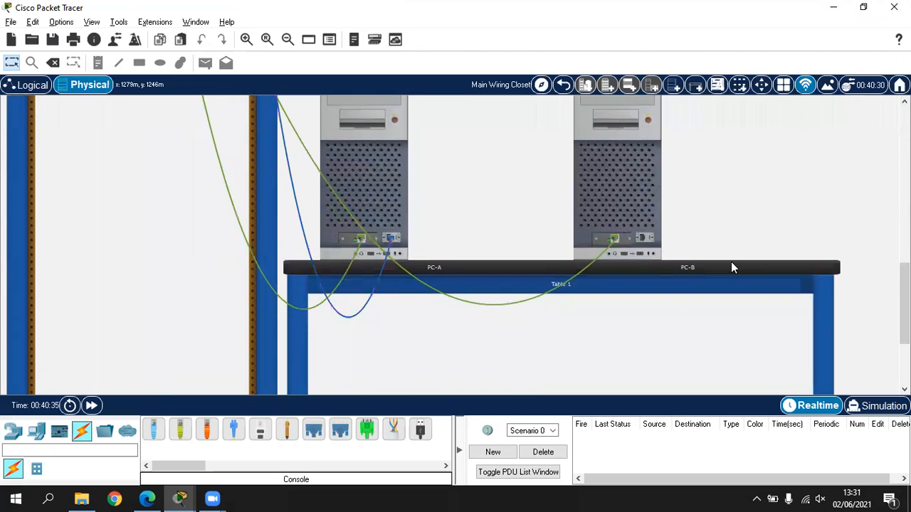
{"action": "scroll", "coordinate": [481, 251], "scroll_direction": "up", "scroll_amount": 3}
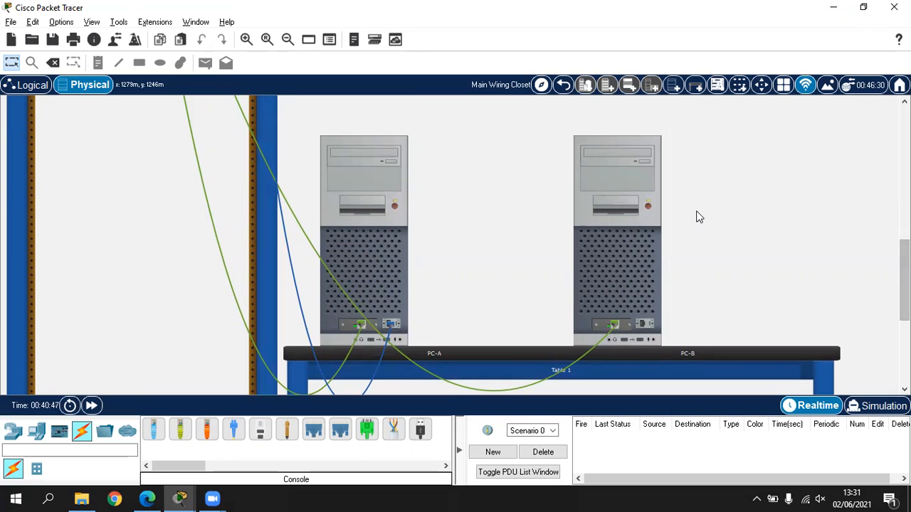
{"action": "left_click_drag", "start_coordinate": [904, 261], "coordinate": [880, 267]}
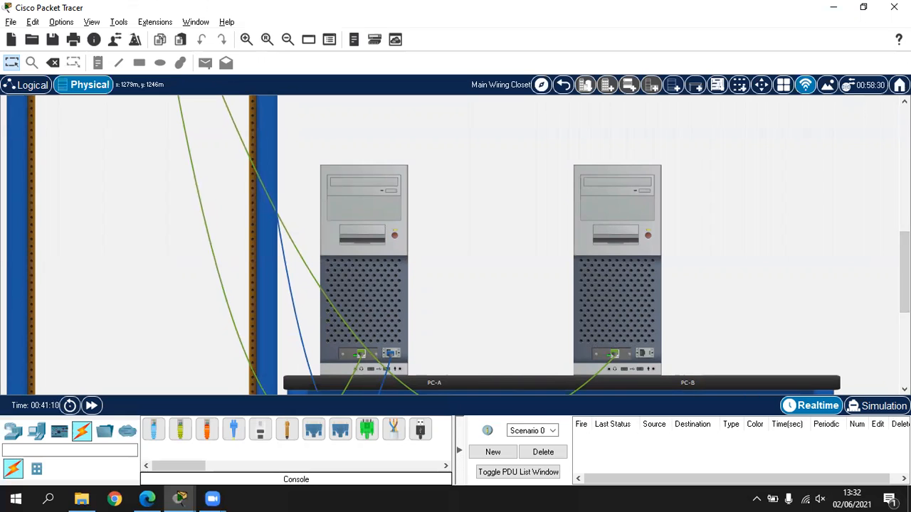
{"action": "scroll", "coordinate": [456, 246], "scroll_direction": "up", "scroll_amount": 5}
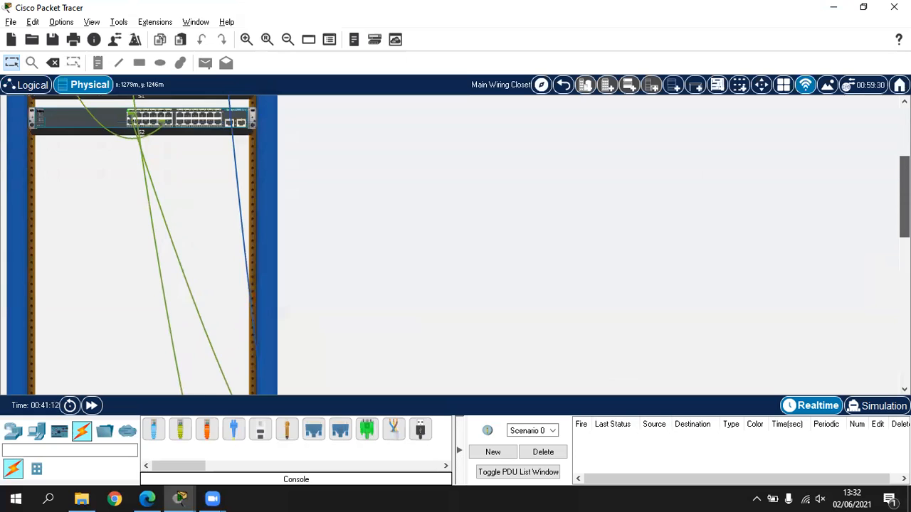
{"action": "scroll", "coordinate": [455, 245], "scroll_direction": "up", "scroll_amount": 2}
{"action": "left_click_drag", "start_coordinate": [905, 148], "coordinate": [904, 171]}
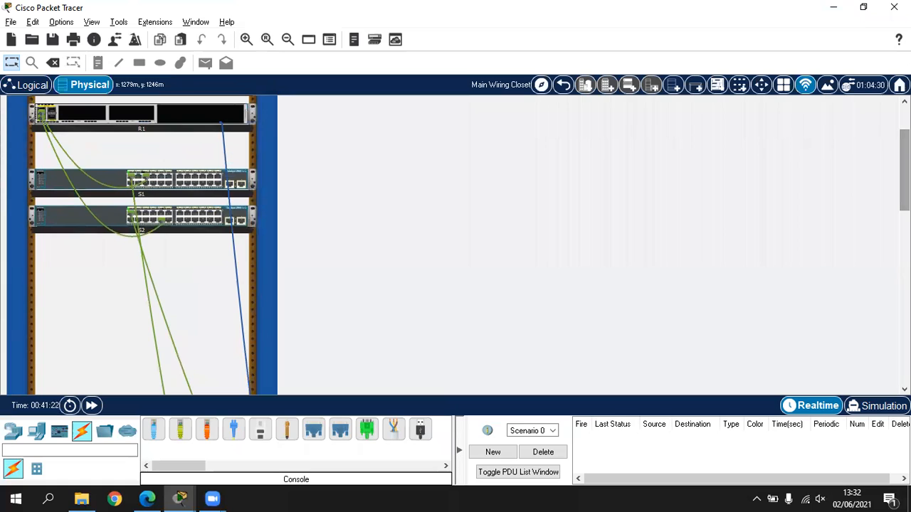